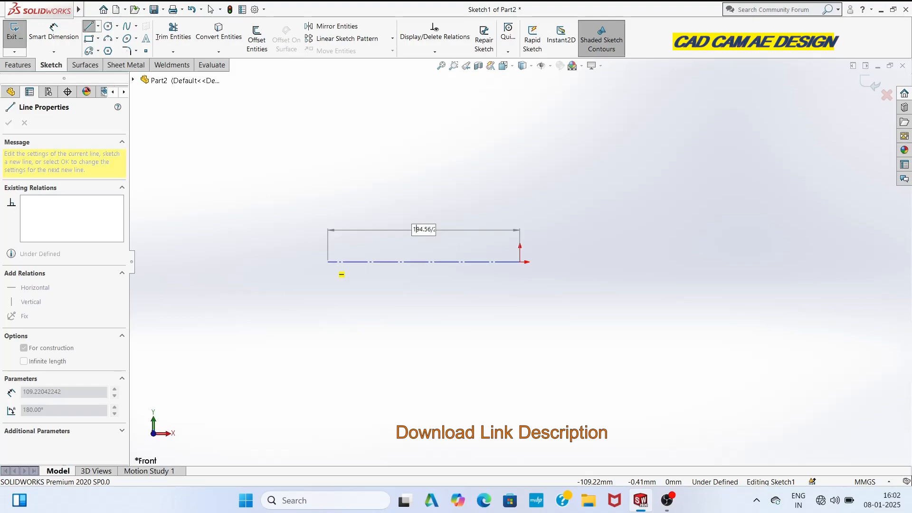
Step: Set the horizontal centerline from the origin to a length of 194.56/2 mm and finish the line
key("Return")
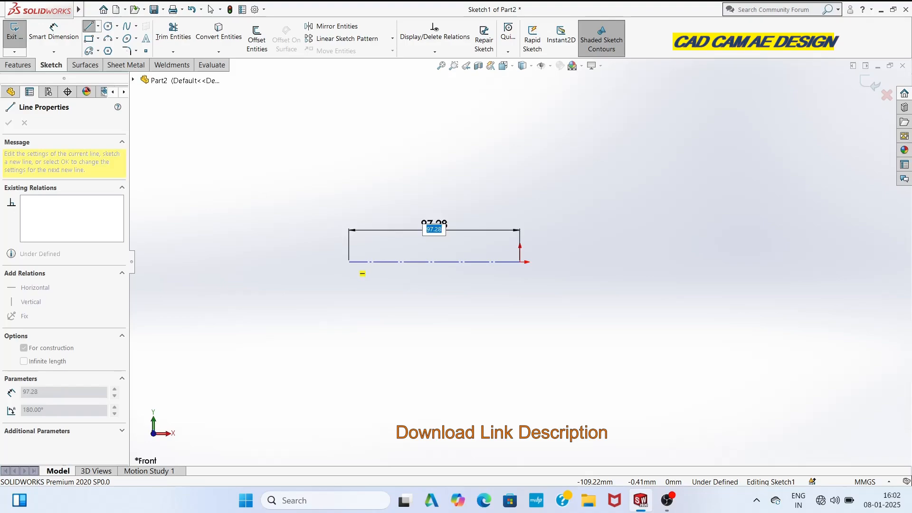
left_click(349, 261)
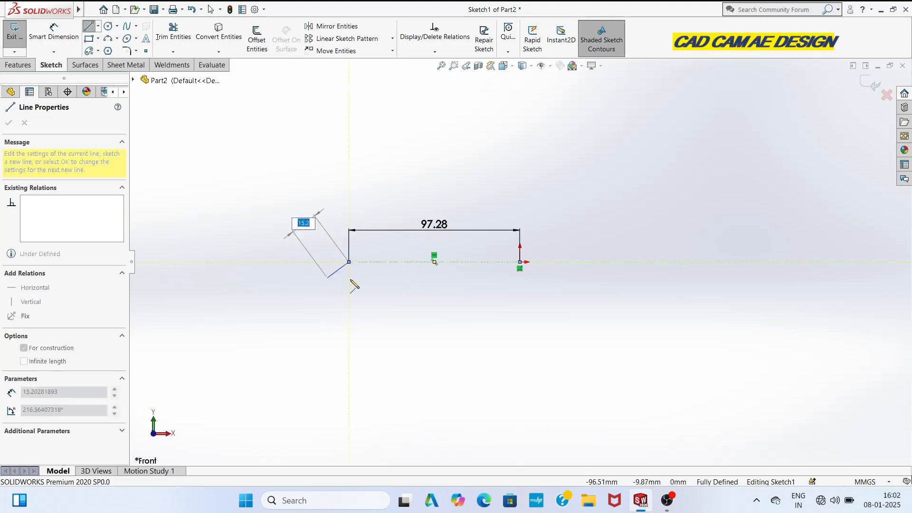
key("Escape")
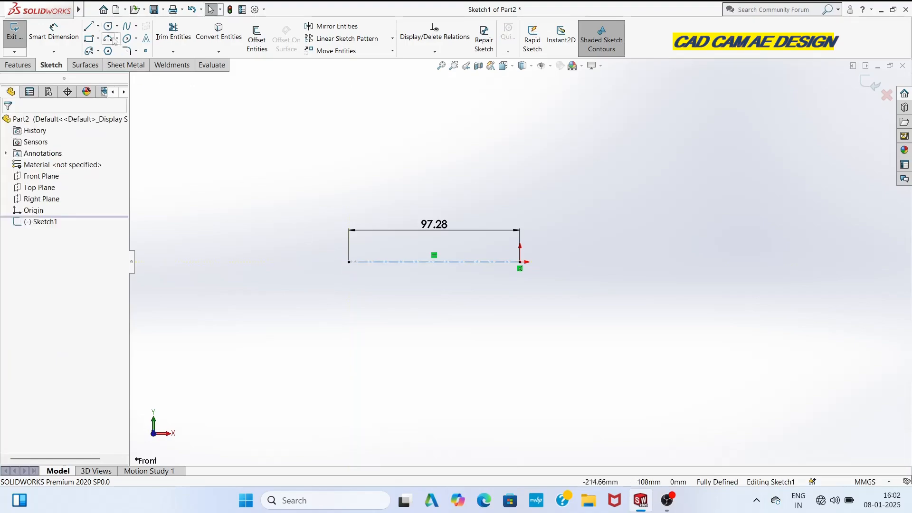
Step: Sketch a circle centred on the centerline's free end and set its radius to 12.50 mm
left_click(108, 26)
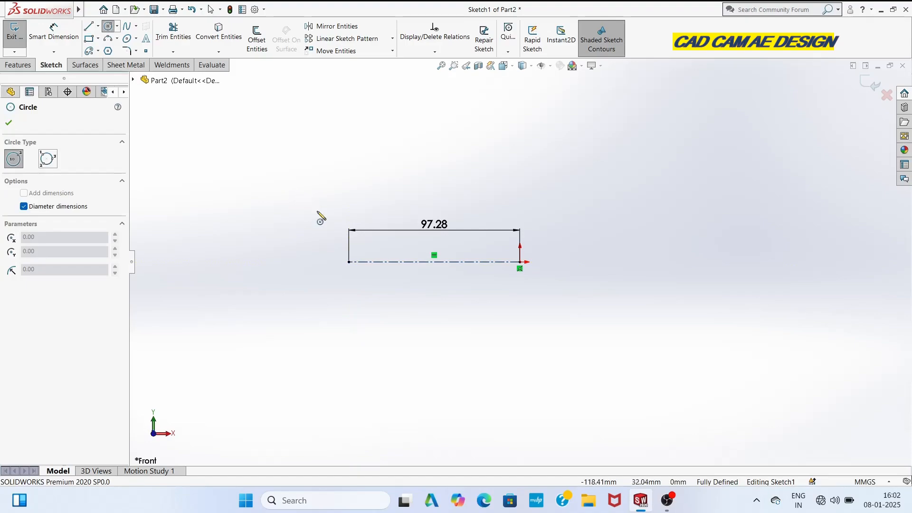
left_click(349, 261)
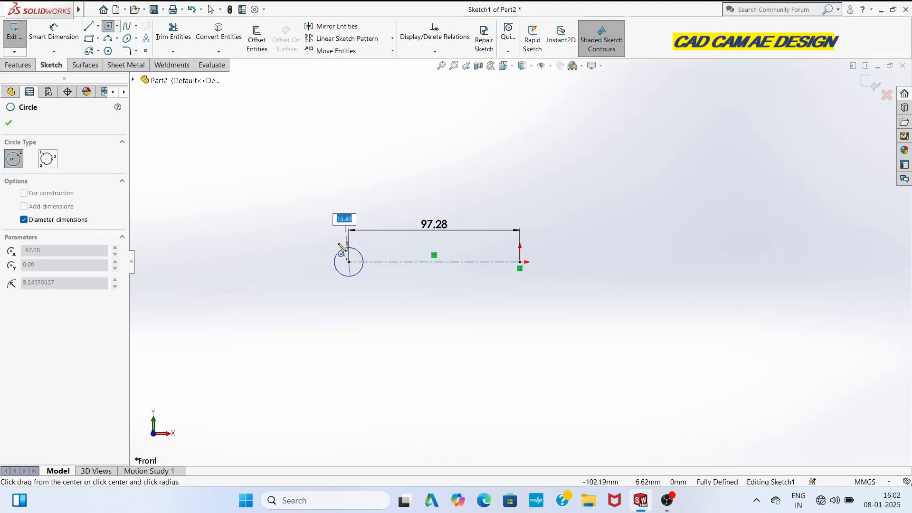
left_click(348, 229)
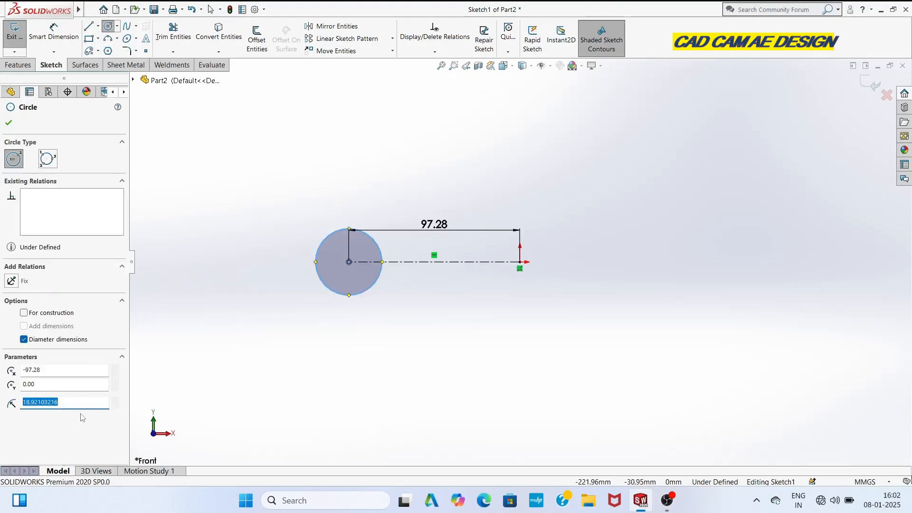
key("BackSpace")
type("12.50")
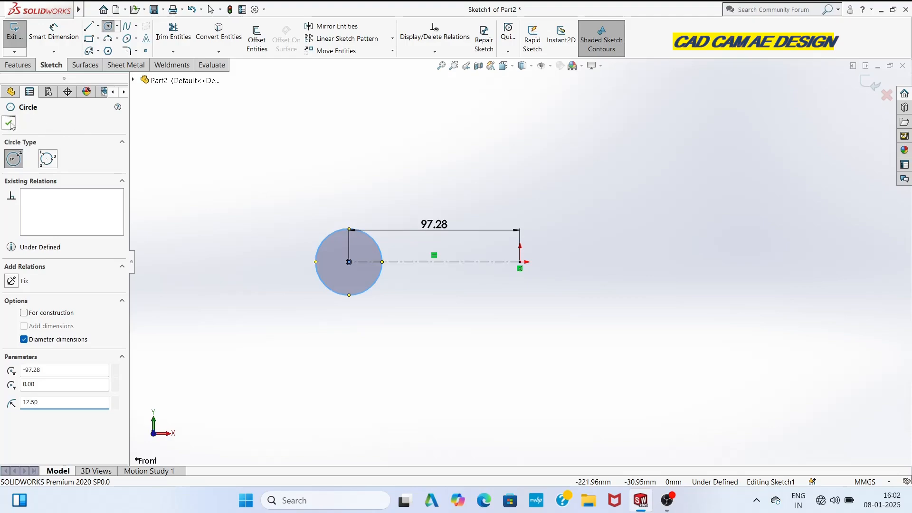
left_click(8, 123)
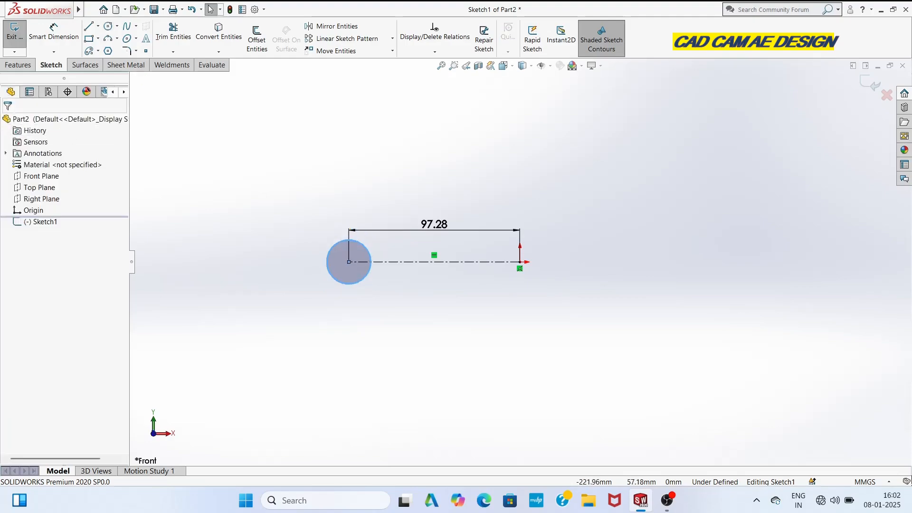
Step: Dimension the circle's diameter, keeping its size, and exit the sketch
left_click(53, 32)
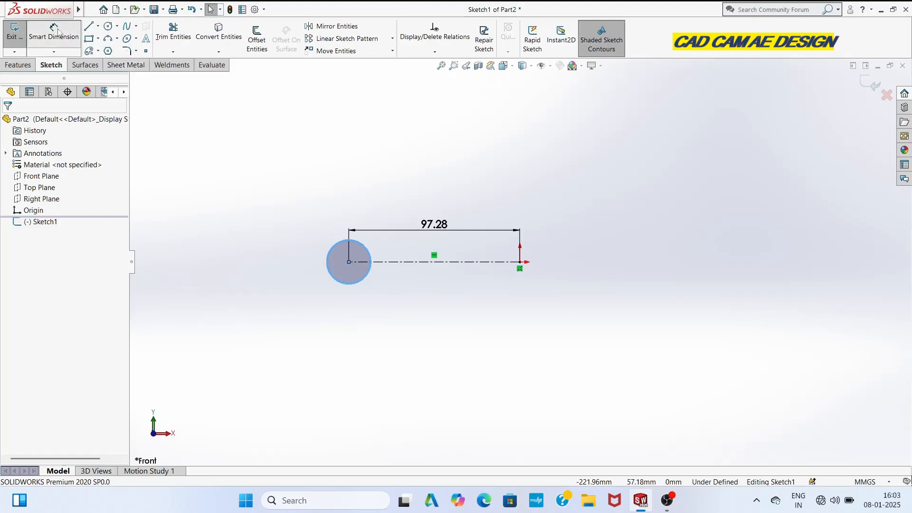
left_click(328, 255)
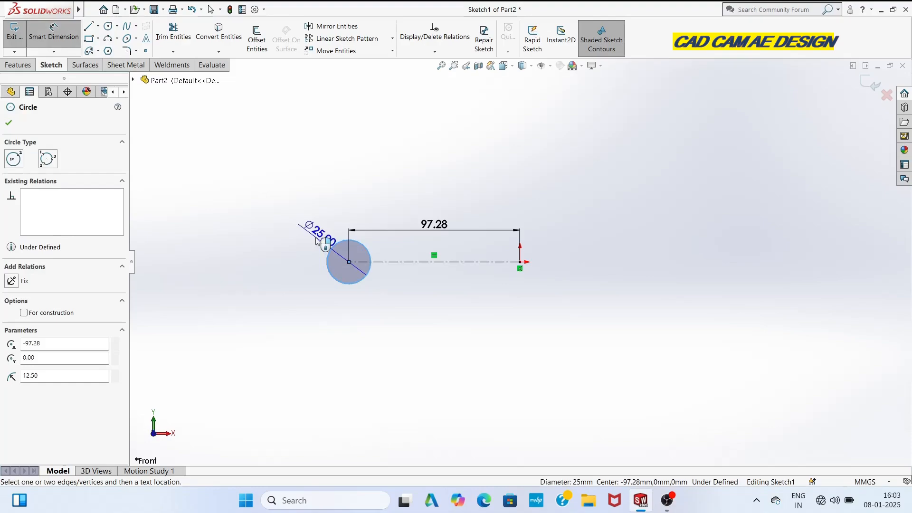
left_click(314, 234)
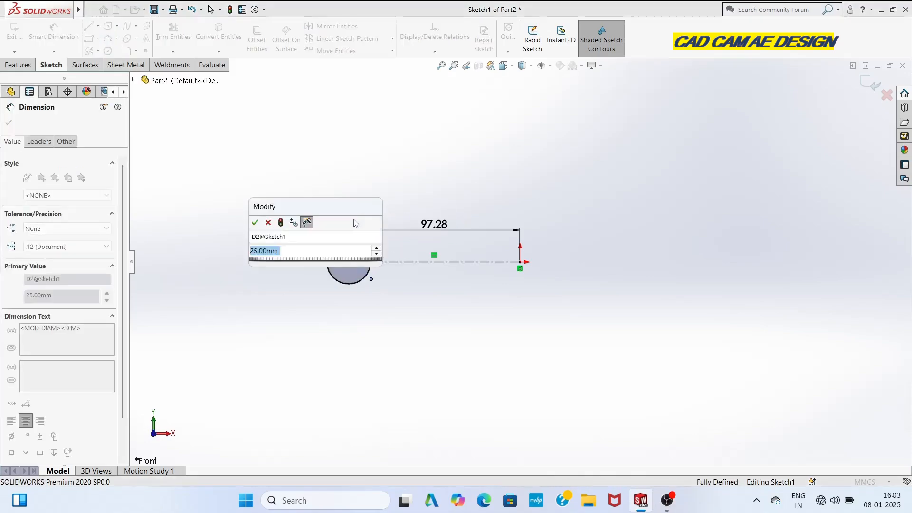
left_click(257, 224)
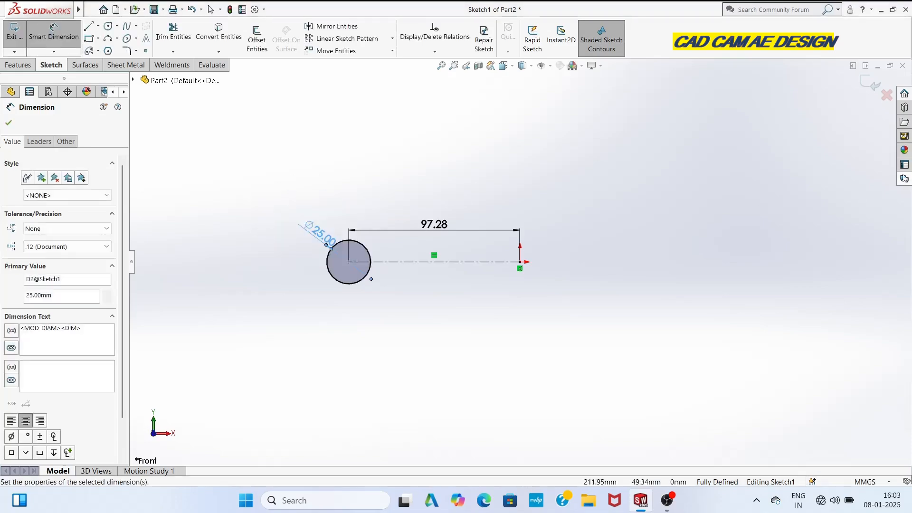
left_click(871, 83)
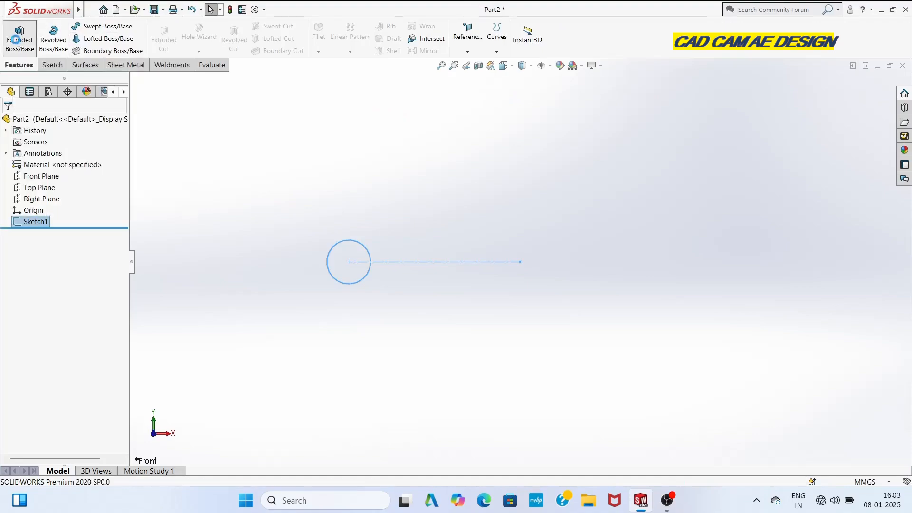
Step: Extrude the circle sketch as a boss with the Mid Plane end condition and a depth of 18 mm
left_click(16, 39)
left_click(103, 190)
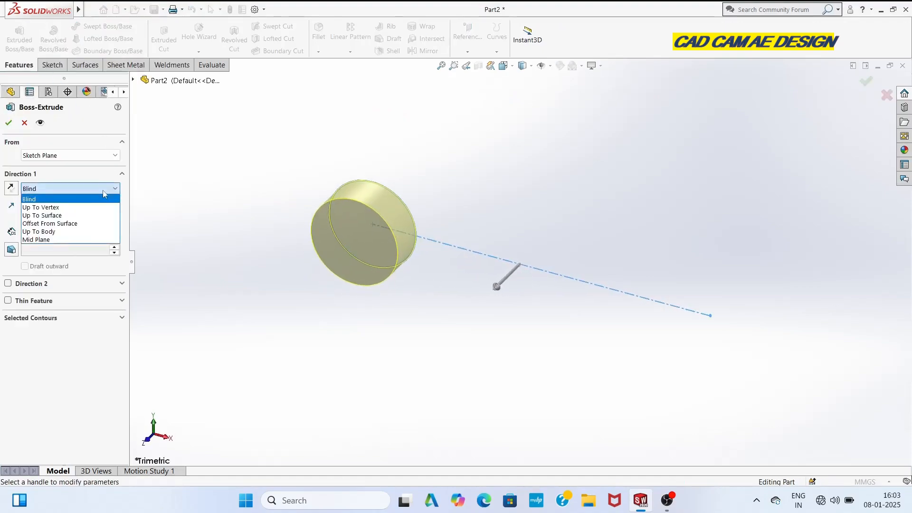
left_click(72, 250)
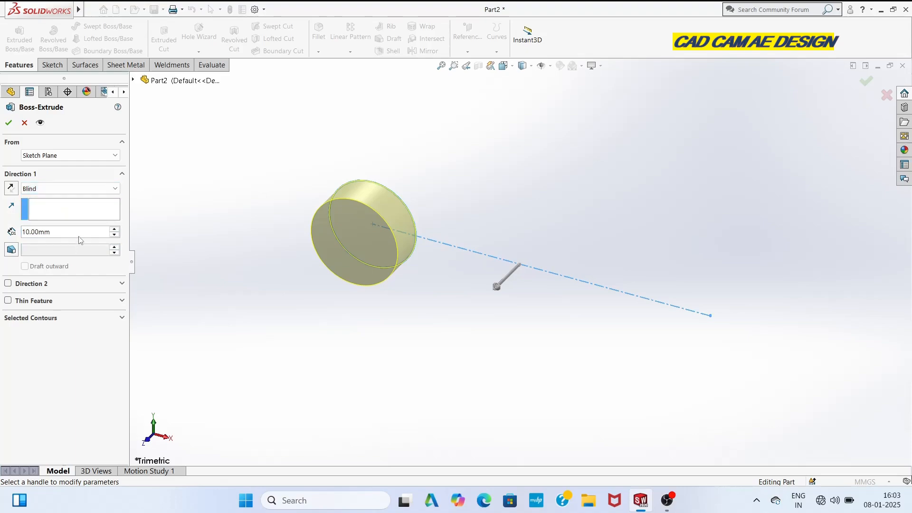
left_click(95, 189)
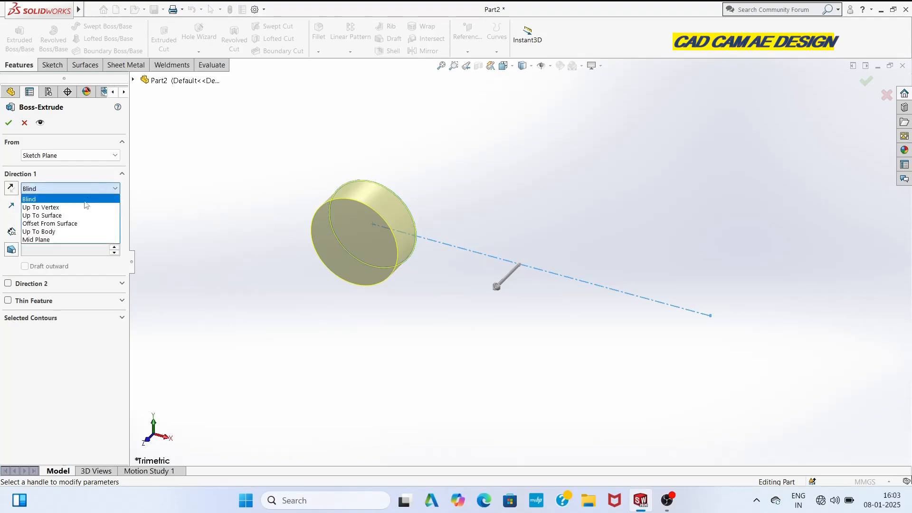
left_click(75, 239)
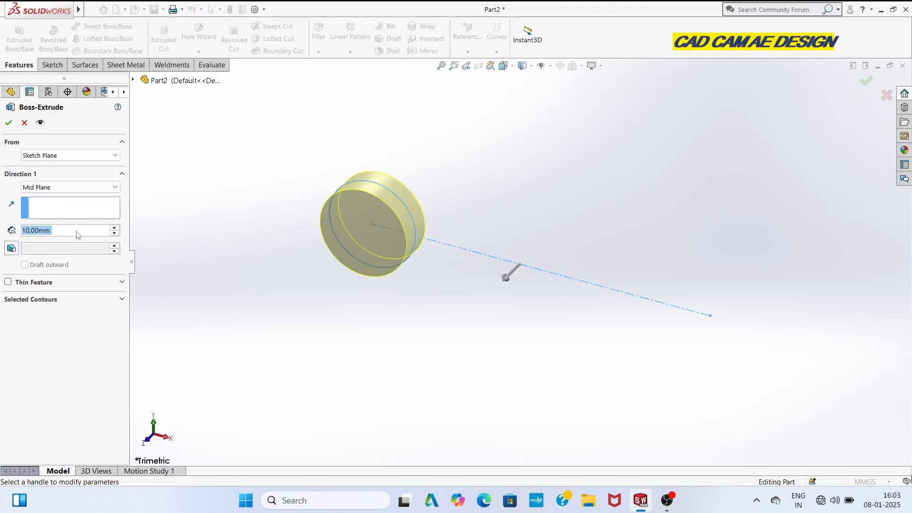
key("BackSpace")
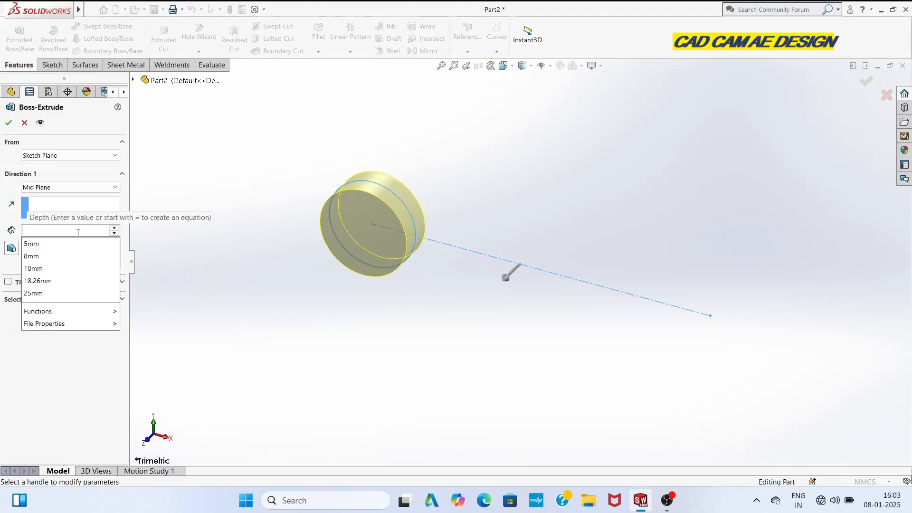
type("18")
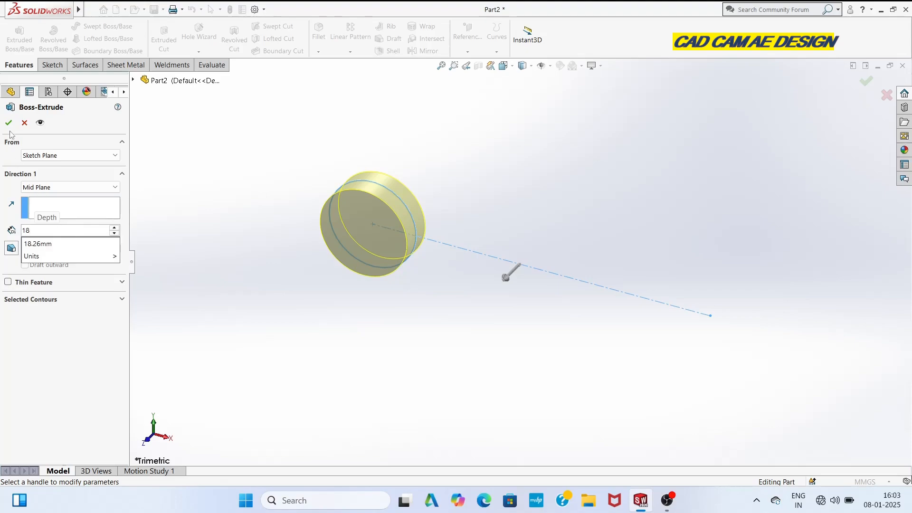
key("Return")
left_click(9, 123)
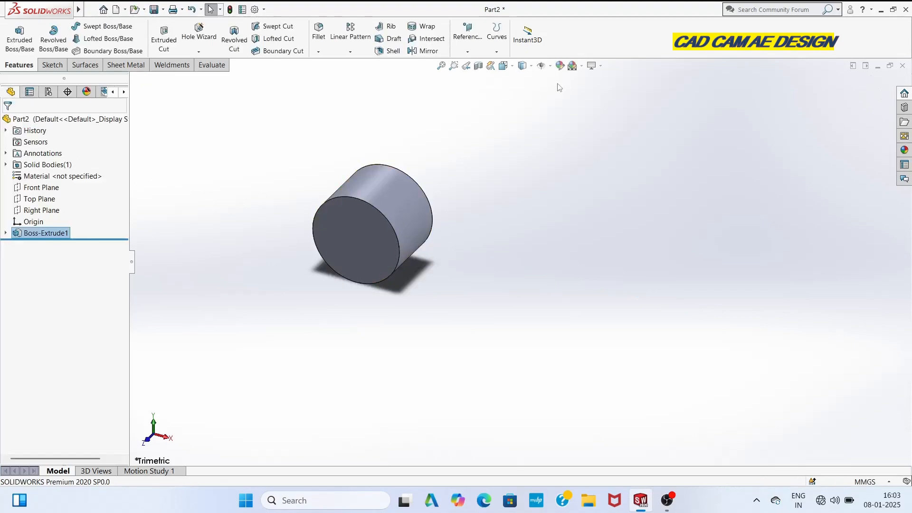
Step: Apply the Plain White scene as the model's background
left_click(581, 66)
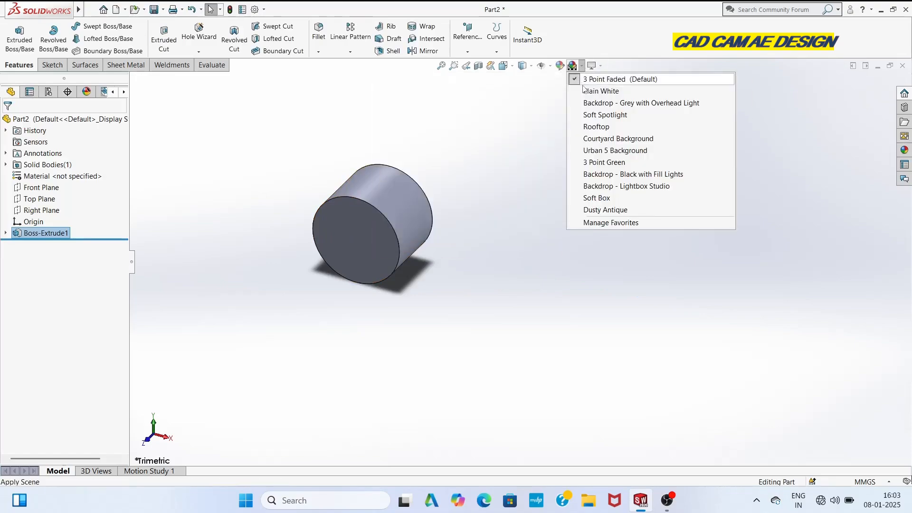
left_click(599, 91)
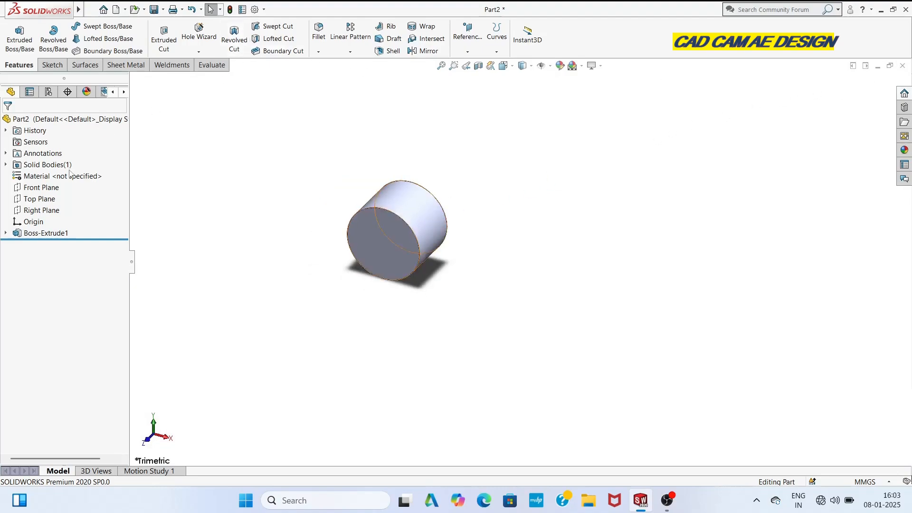
Step: Start a new sketch on the Front Plane, viewed from the front
left_click(52, 188)
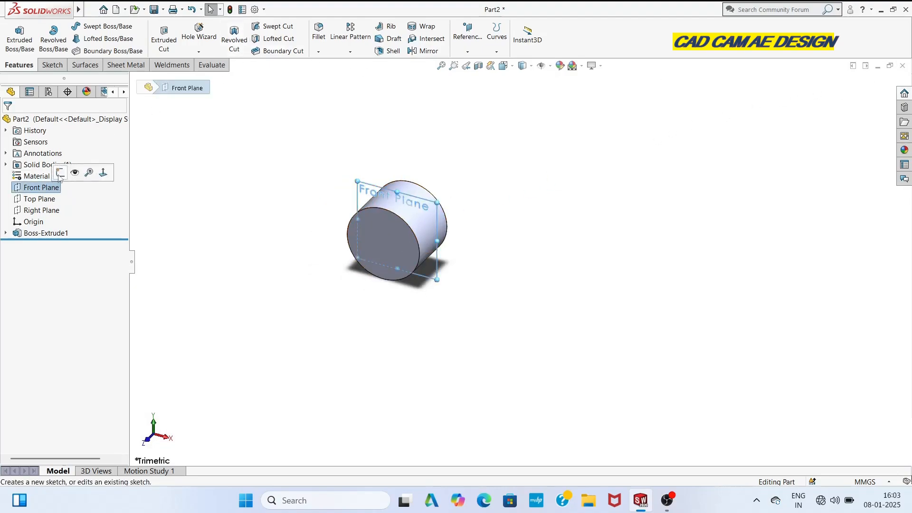
left_click(61, 177)
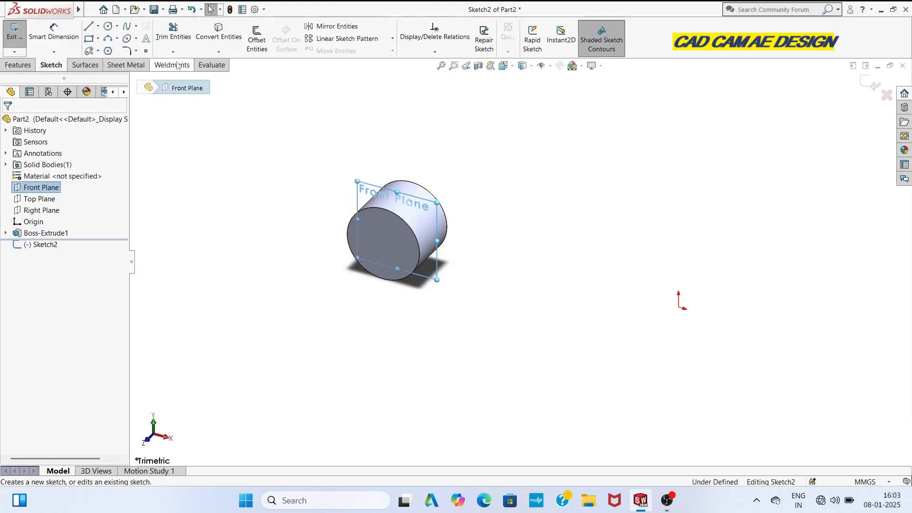
left_click(511, 69)
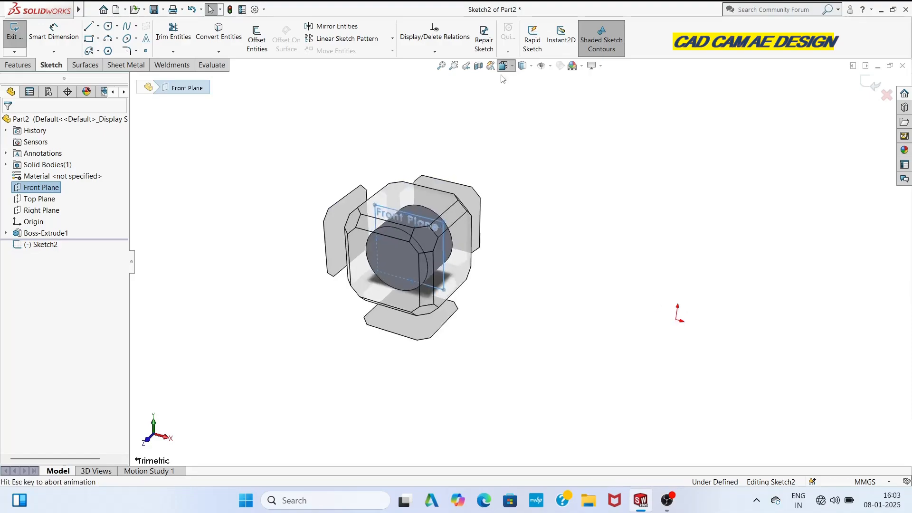
left_click(557, 119)
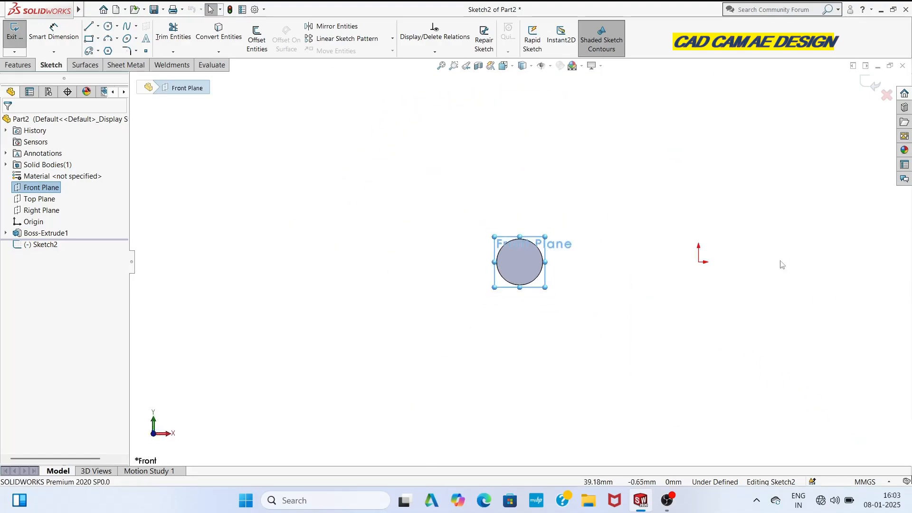
scroll(741, 250, "up", 3)
scroll(739, 251, "down", 2)
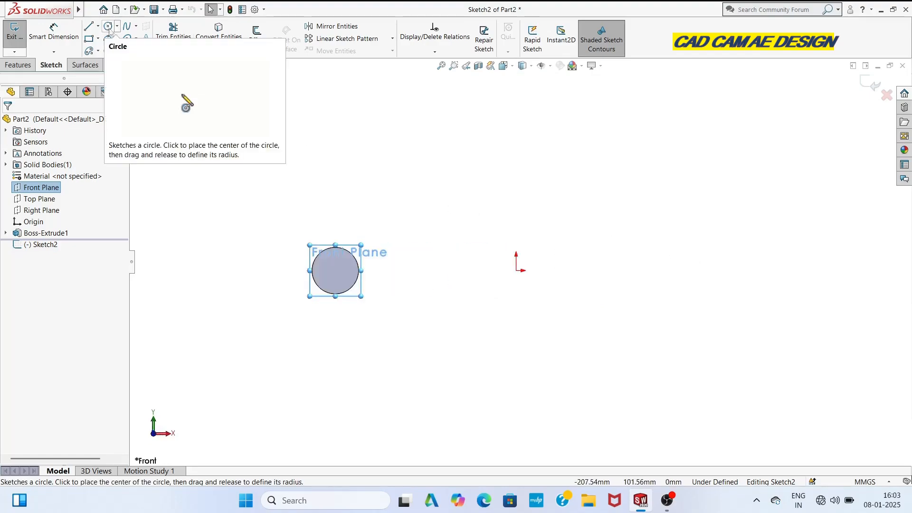
Step: Draw a horizontal centerline 97.28 mm long from the origin, heading away from the cylinder
left_click(97, 27)
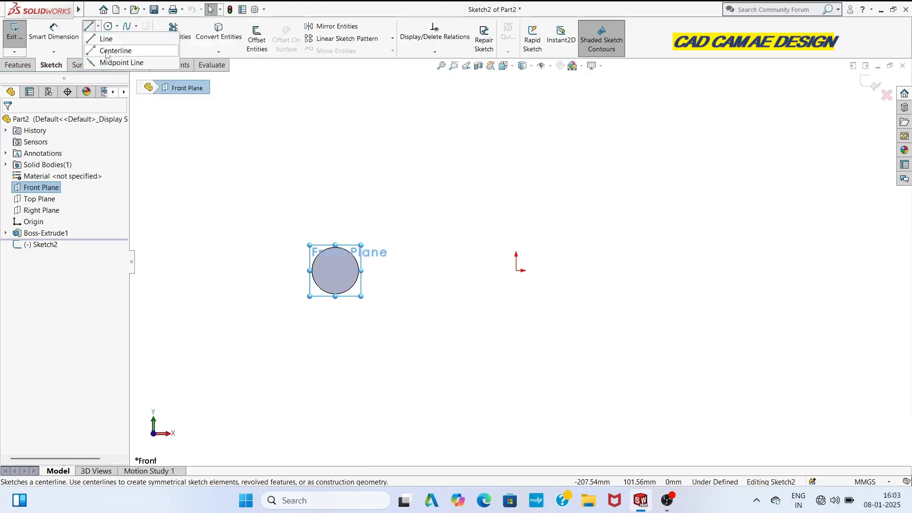
left_click(111, 49)
left_click(518, 271)
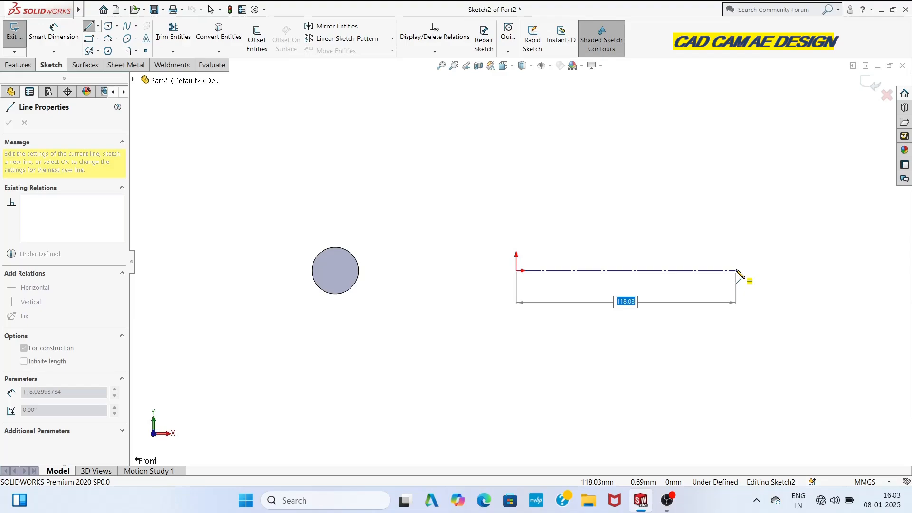
type("1")
type("/2")
key("Return")
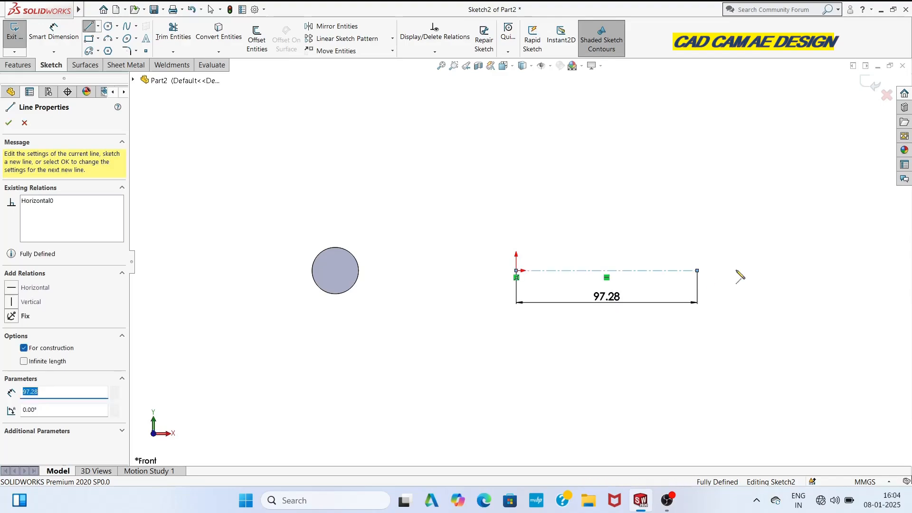
key("Escape")
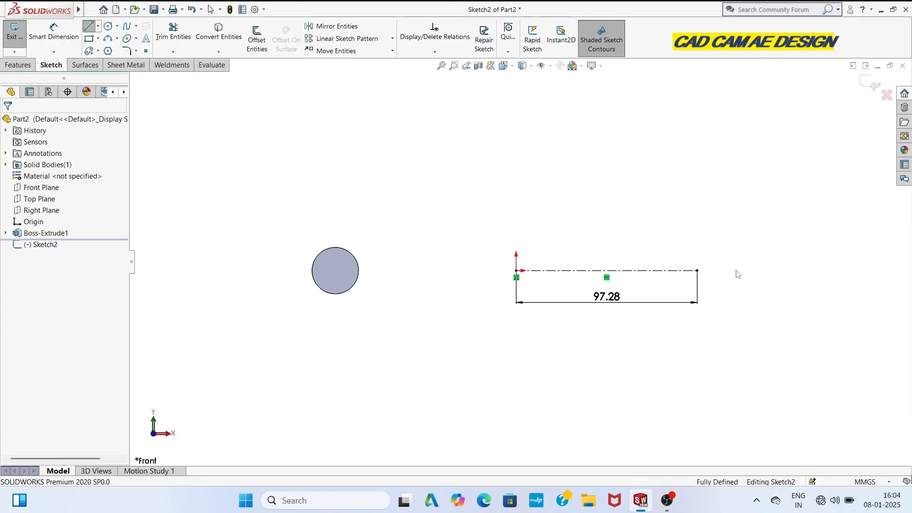
Step: Sketch a 25 mm diameter circle centred on the new centerline's free end and exit the sketch
left_click(109, 27)
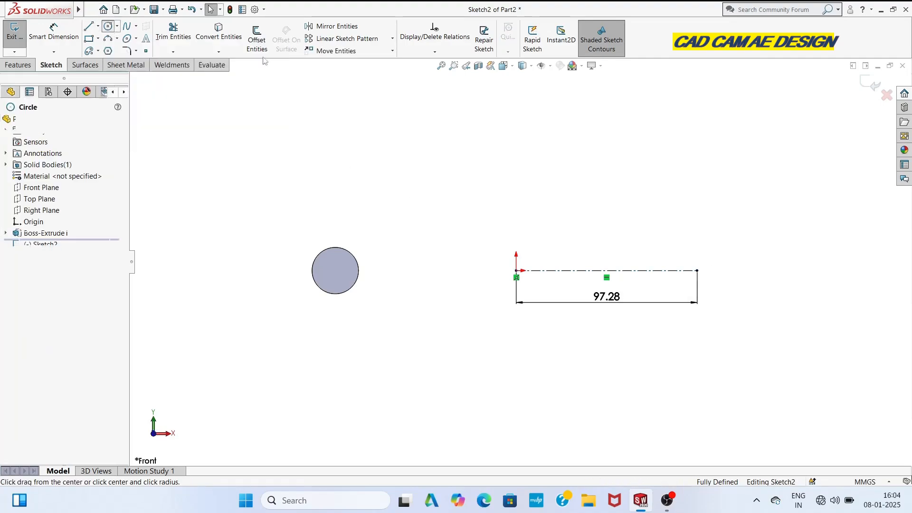
left_click(697, 270)
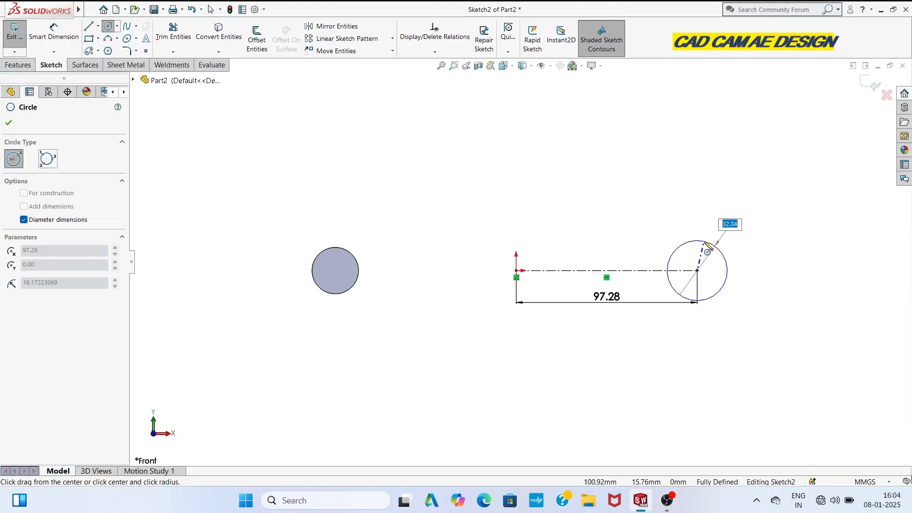
type("25")
key("Return")
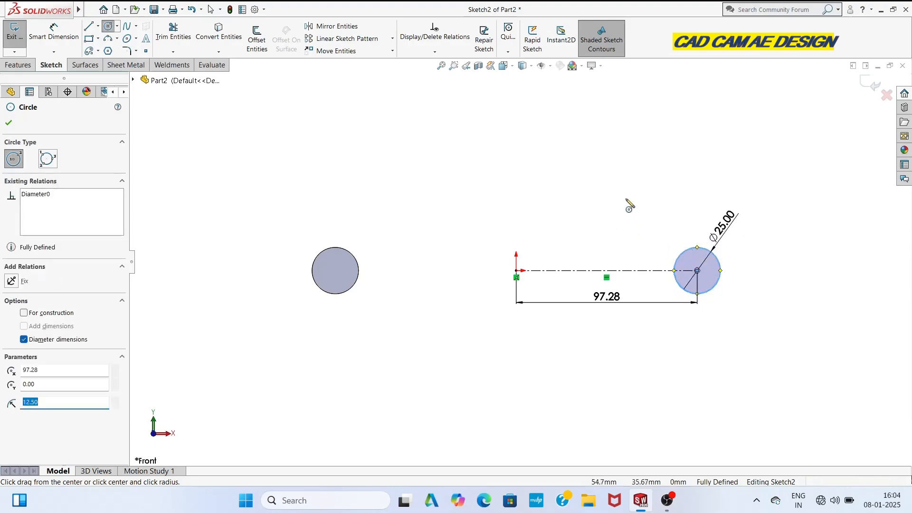
left_click(872, 84)
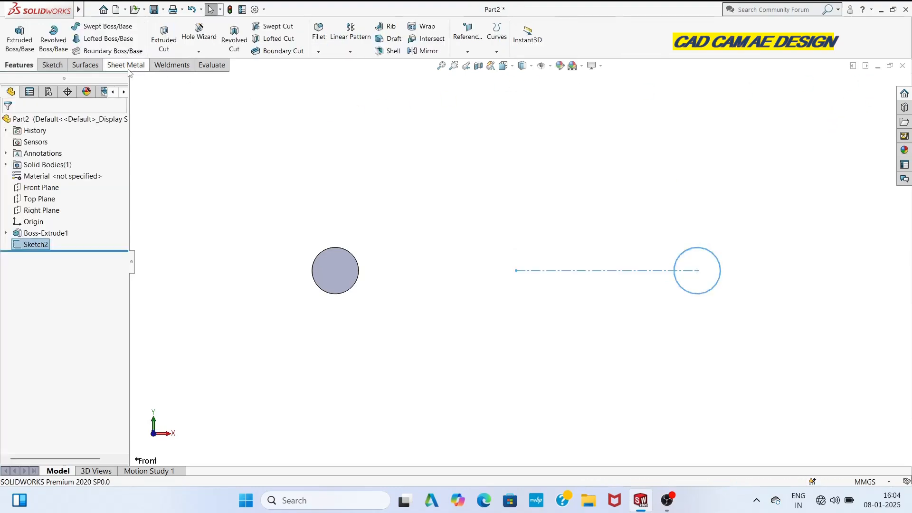
Step: Extrude the new 25 mm circle as a boss, Mid Plane, 38 mm deep
left_click(19, 35)
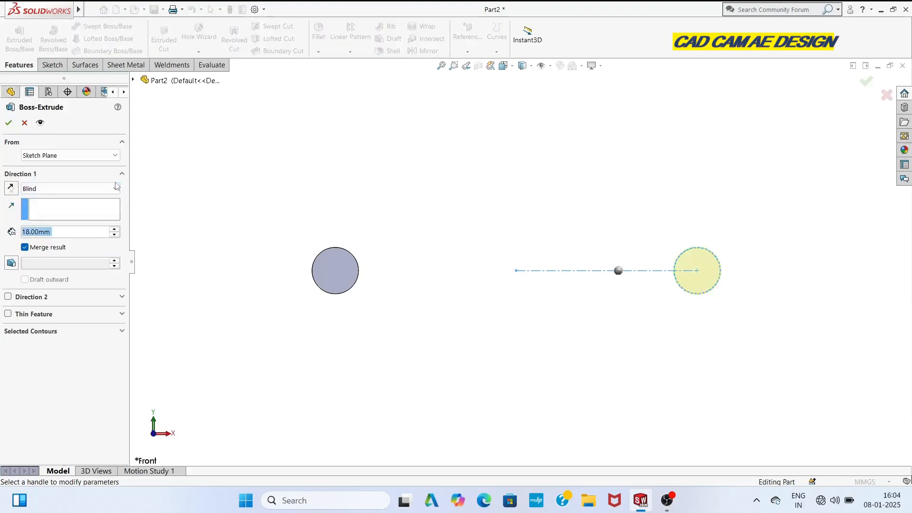
left_click(117, 188)
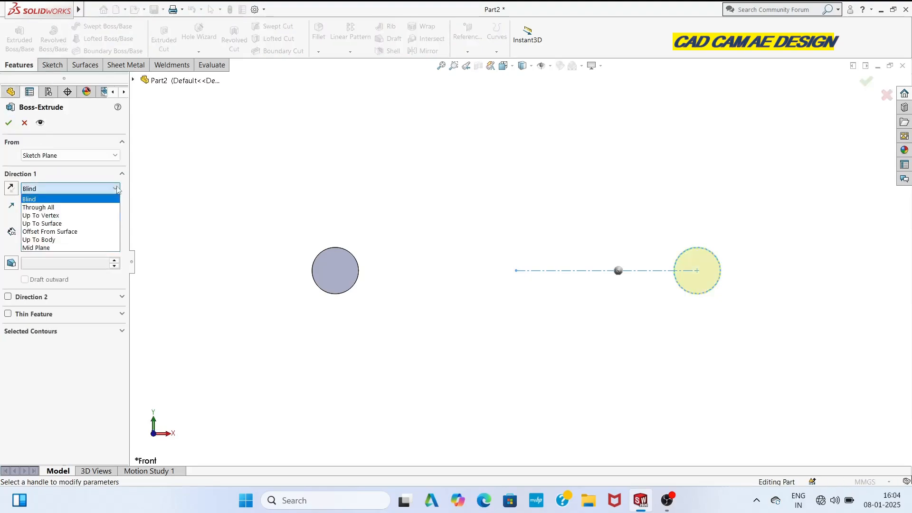
left_click(90, 247)
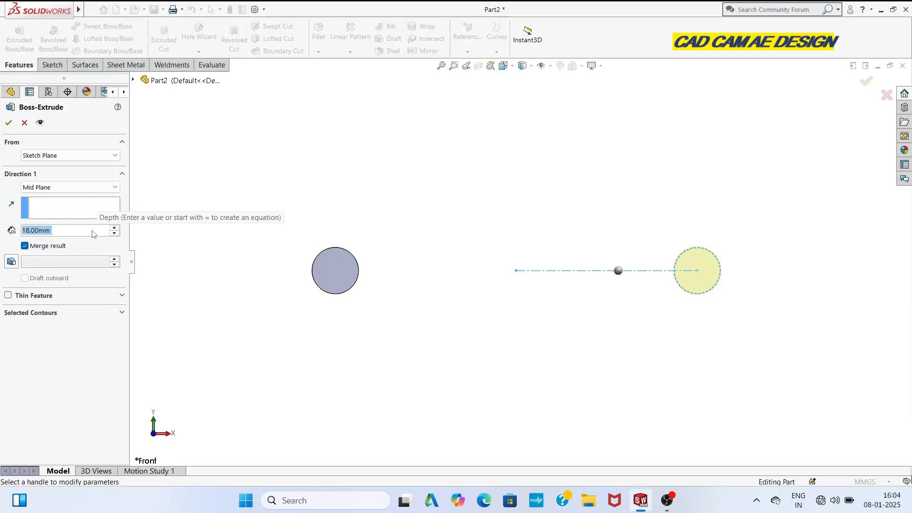
type("38")
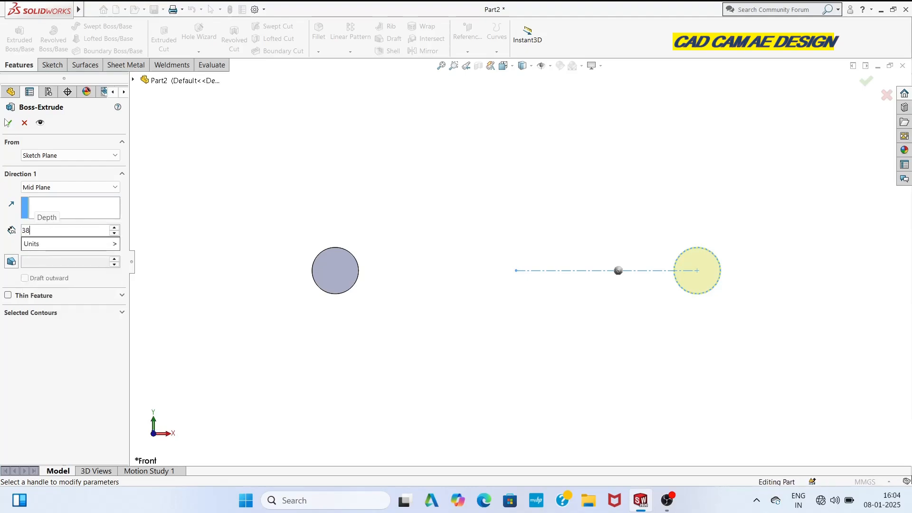
key("Return")
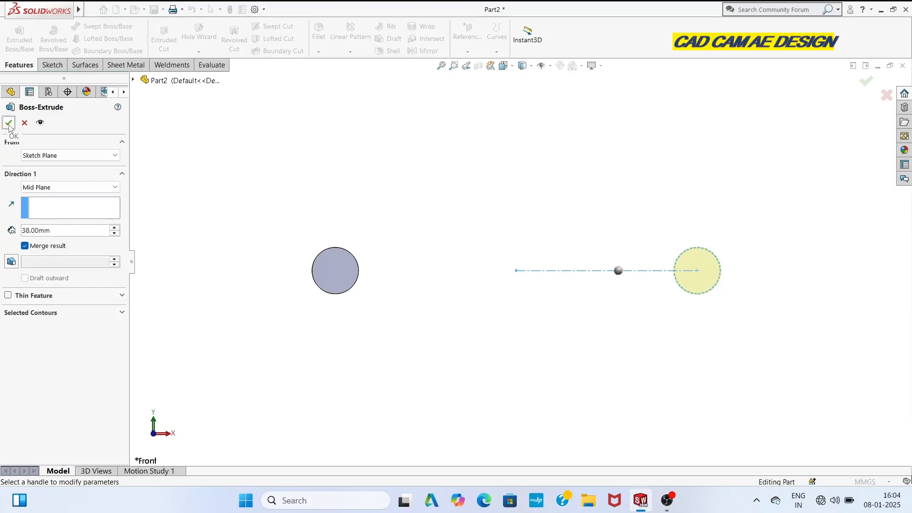
left_click(9, 124)
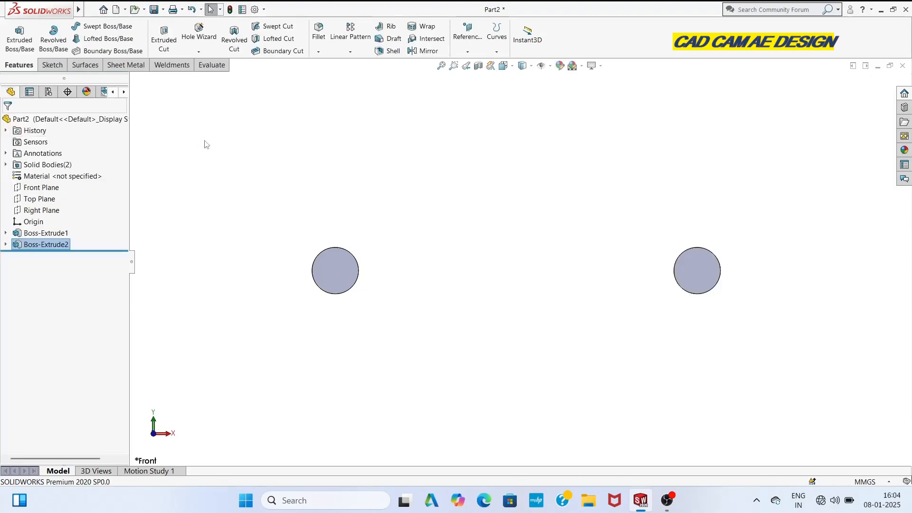
Step: Start a new sketch on the Top Plane, viewed from the top
middle_click_drag(450, 188, 462, 311)
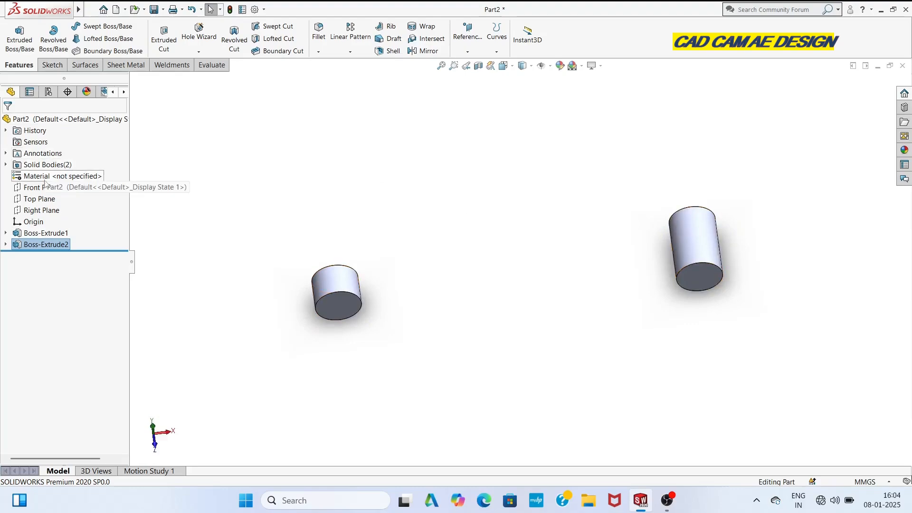
left_click(46, 204)
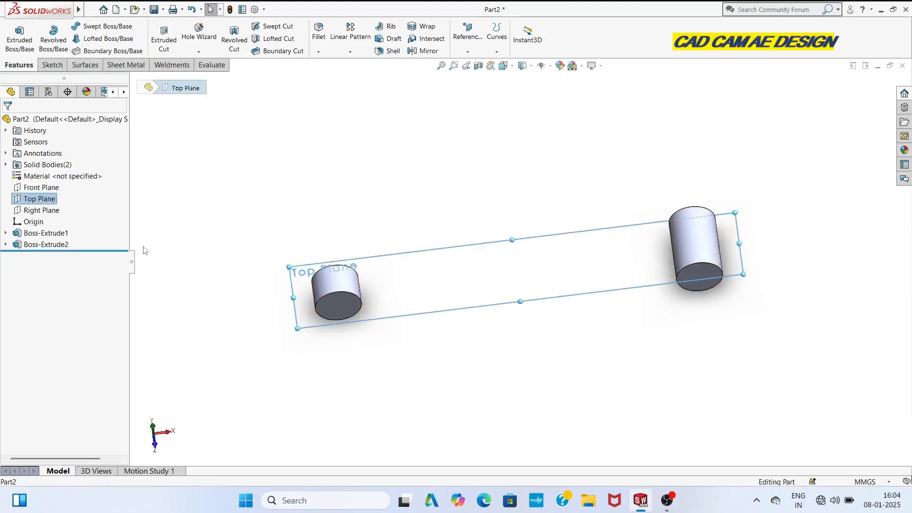
middle_click_drag(278, 365, 271, 327)
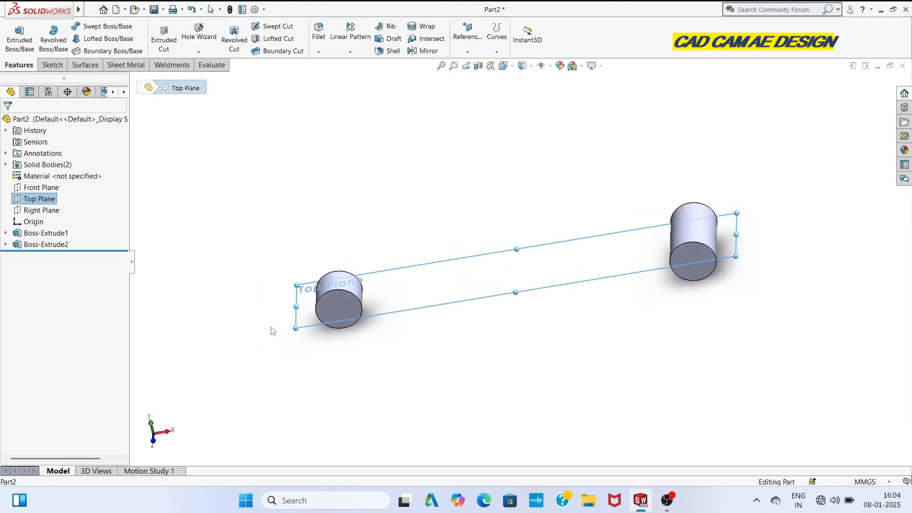
right_click(41, 200)
left_click(49, 190)
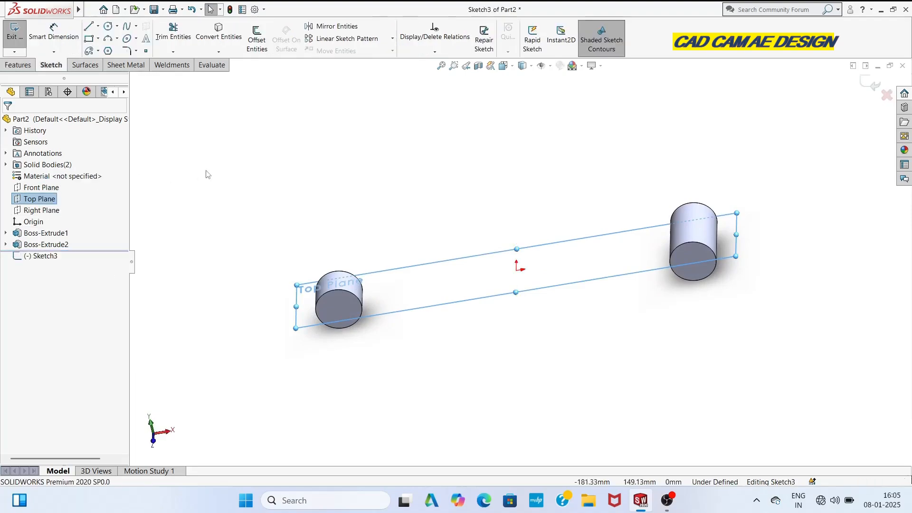
left_click(506, 66)
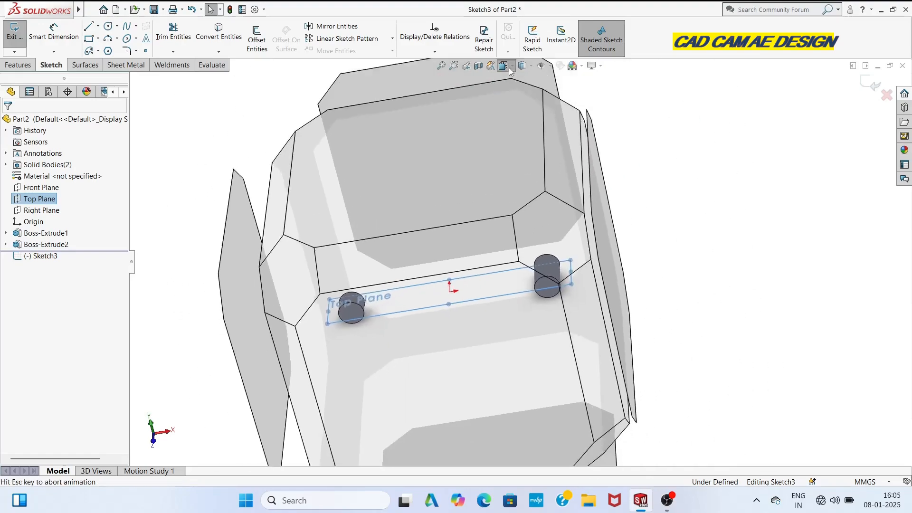
left_click(557, 119)
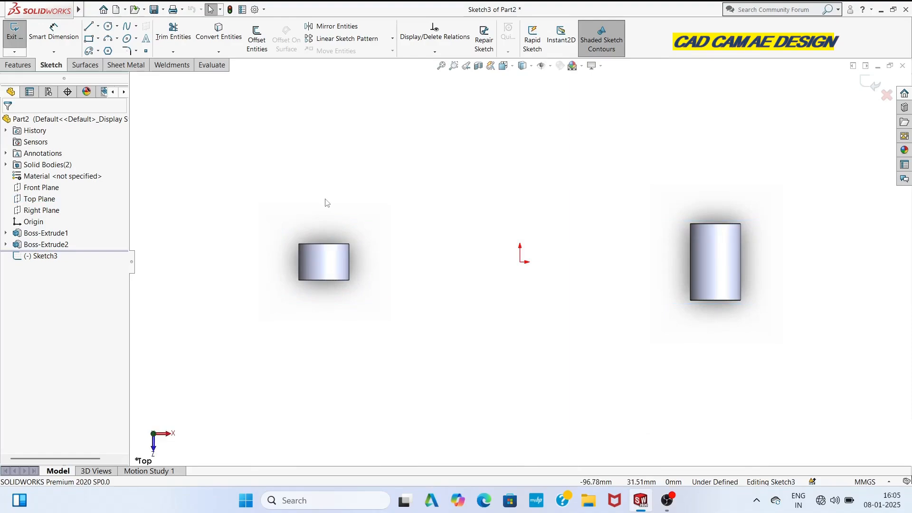
Step: Draw a 9 mm vertical centerline from the shorter cylinder's upper edge midpoint, continuing horizontally through the origin to just beyond the longer cylinder
left_click(97, 26)
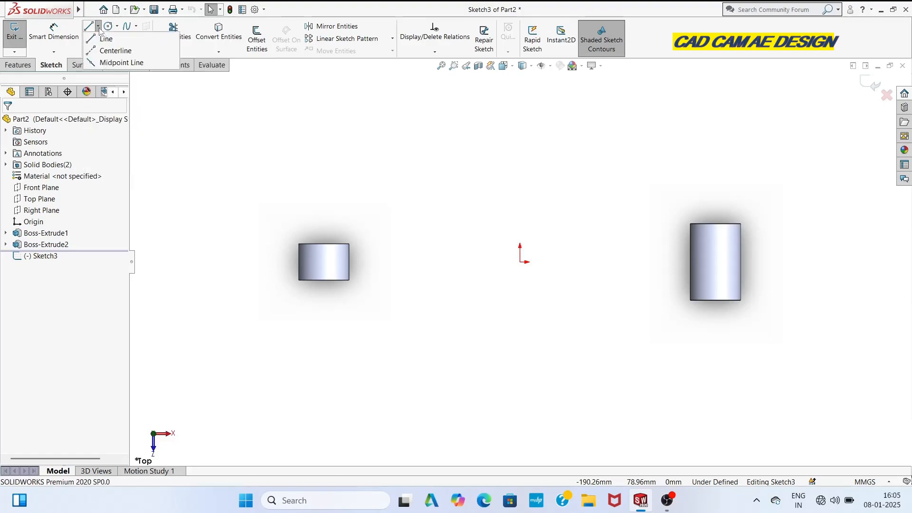
left_click(111, 51)
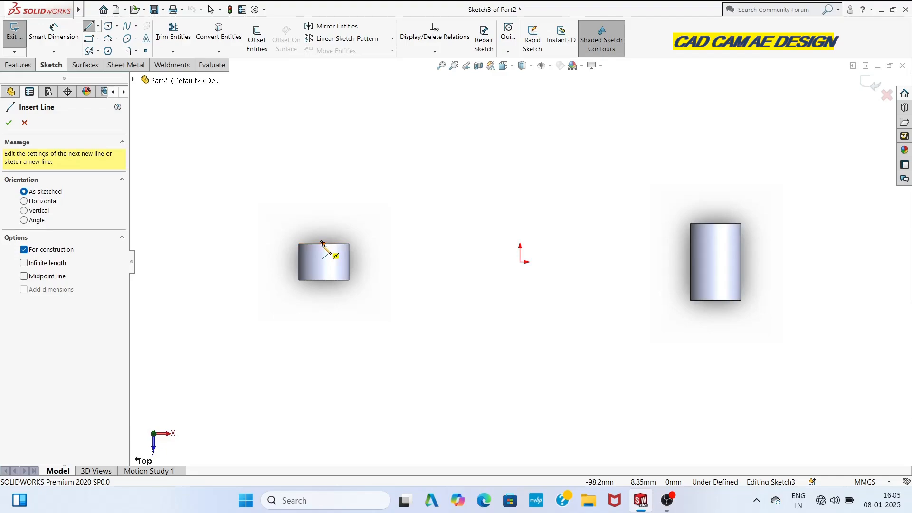
left_click(323, 243)
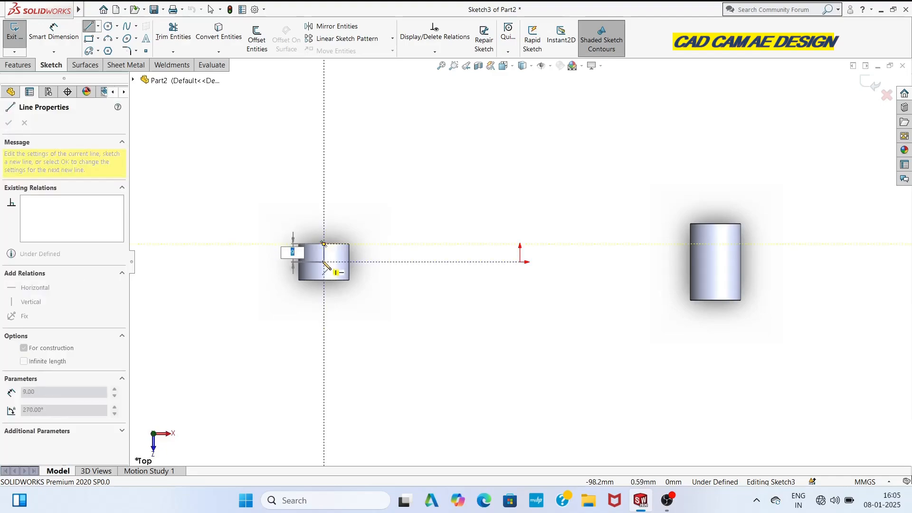
left_click(324, 261)
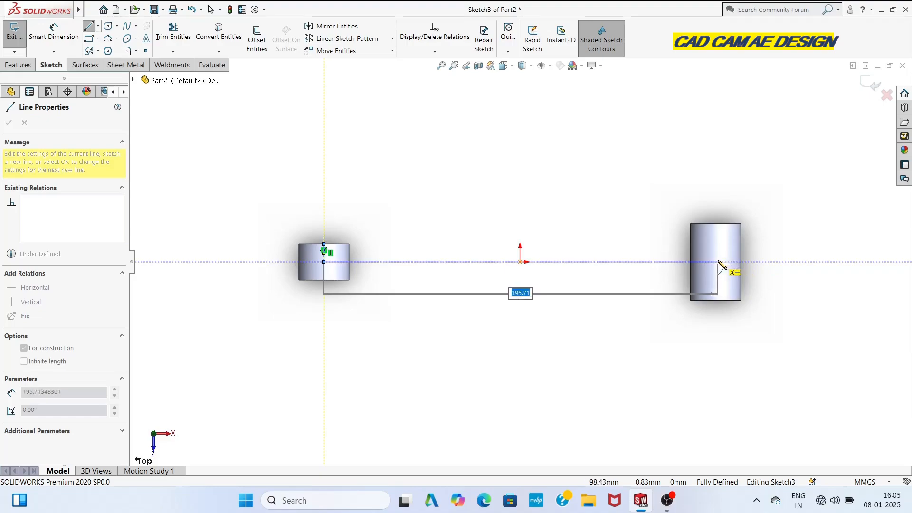
left_click(754, 262)
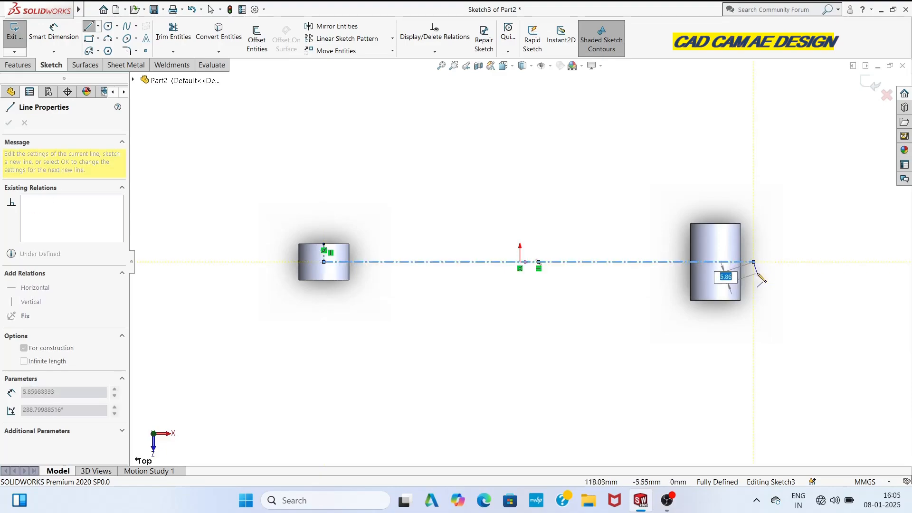
key("Escape")
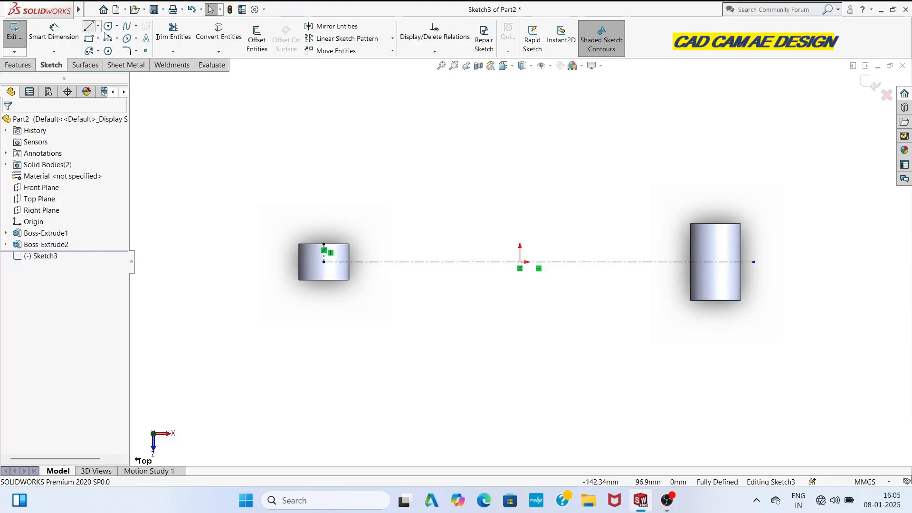
Step: Sketch a sloped line above the horizontal centerline, from inside the shorter cylinder to beyond the longer one, diverging from the centerline
left_click(88, 27)
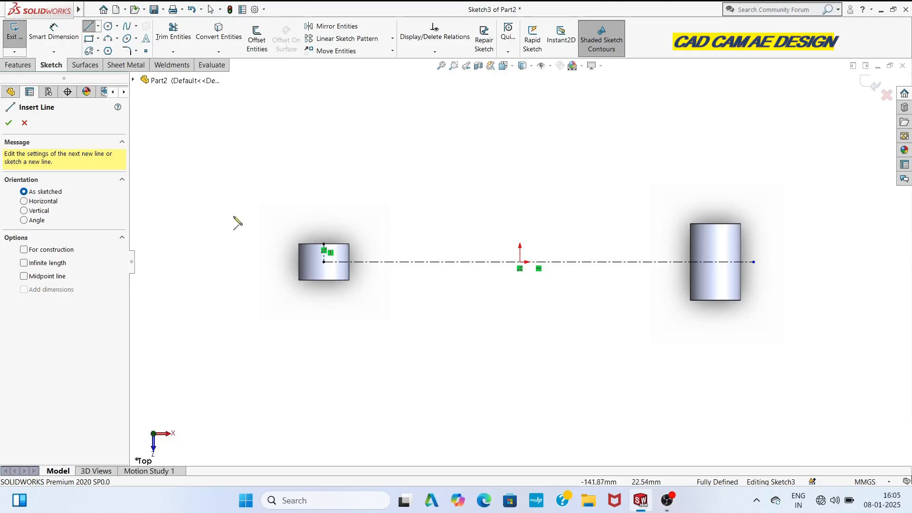
key("Escape")
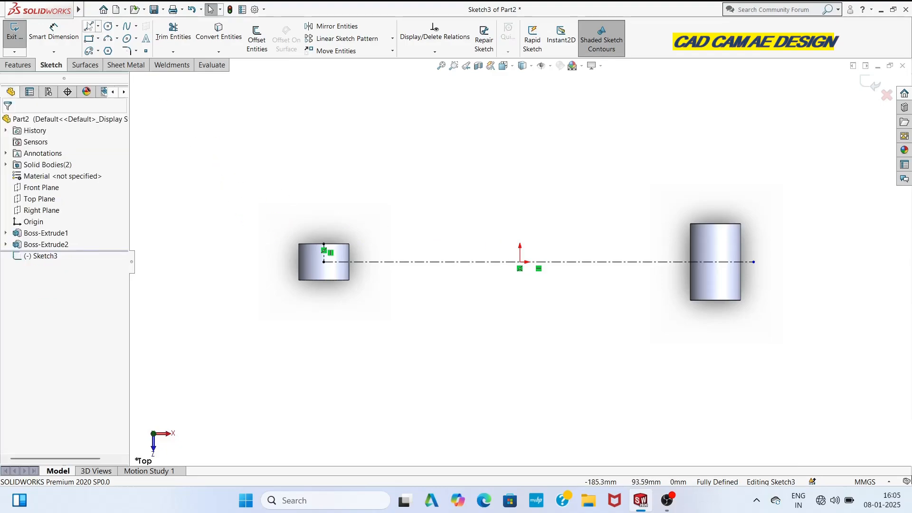
left_click(89, 27)
left_click(313, 246)
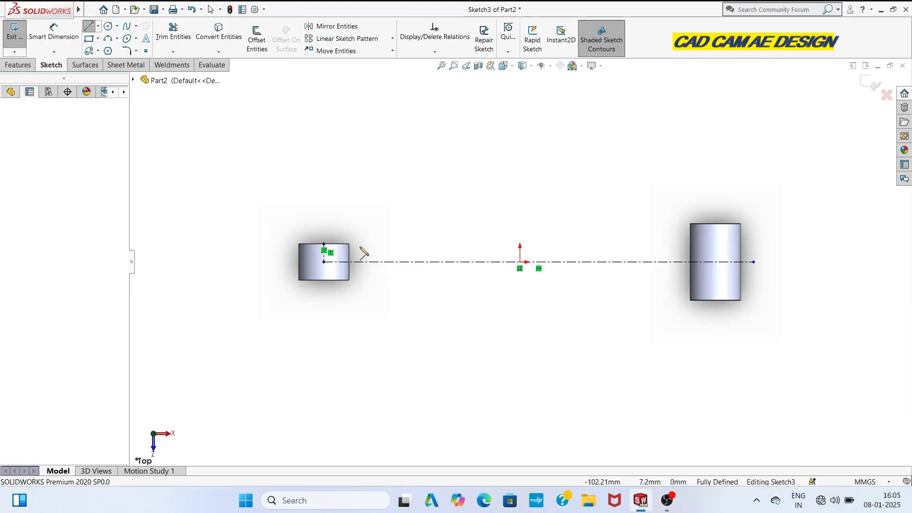
left_click(754, 230)
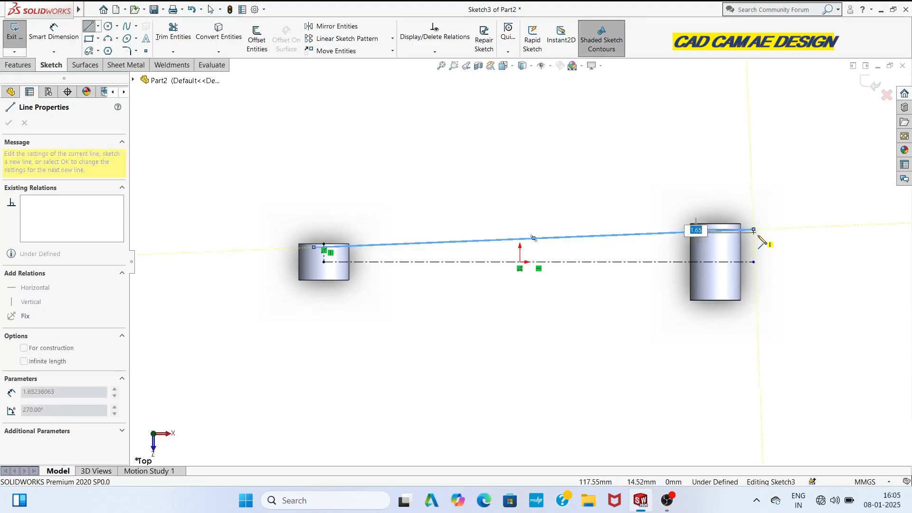
key("Escape")
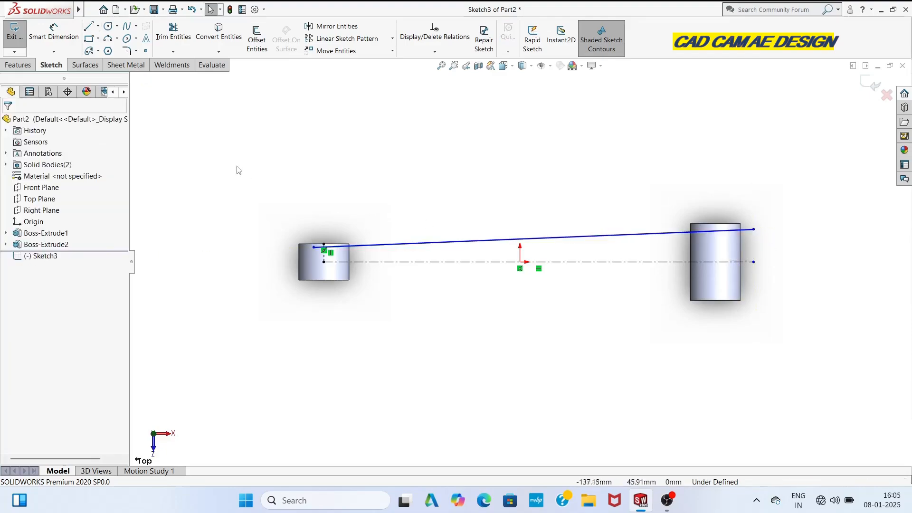
Step: Sketch a second sloped line about 219 mm long below the centerline, diverging from it towards the longer cylinder
left_click(87, 27)
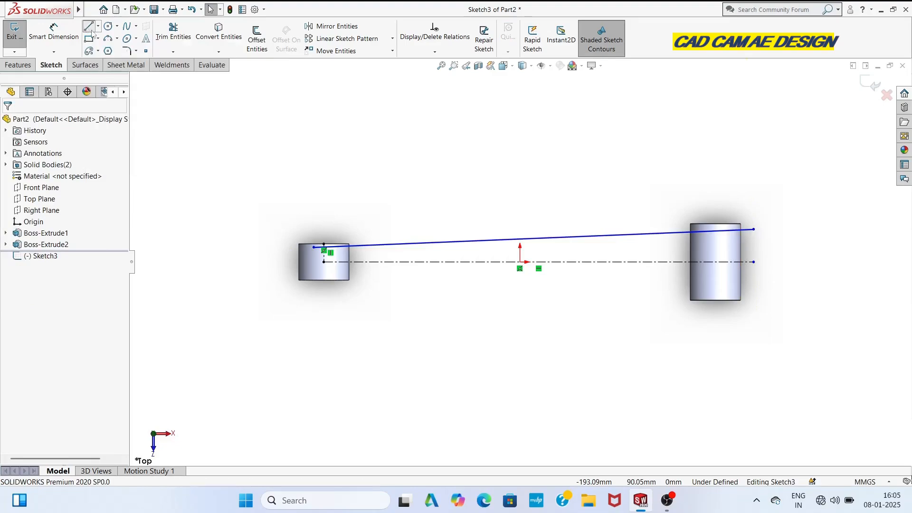
left_click(314, 274)
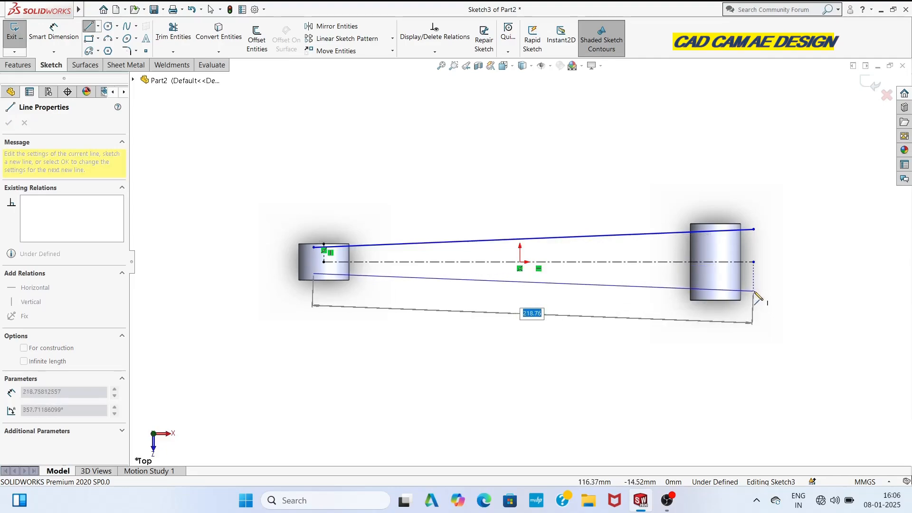
left_click(754, 291)
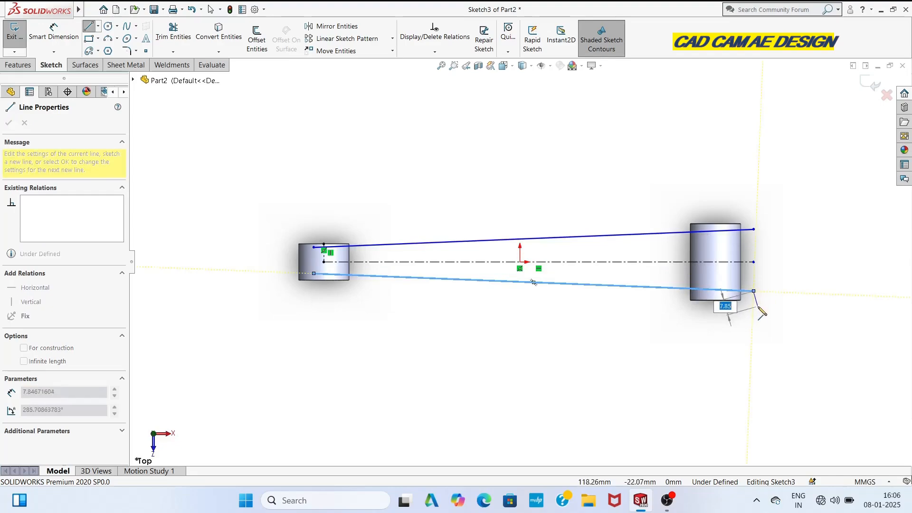
key("Escape")
key("Escape")
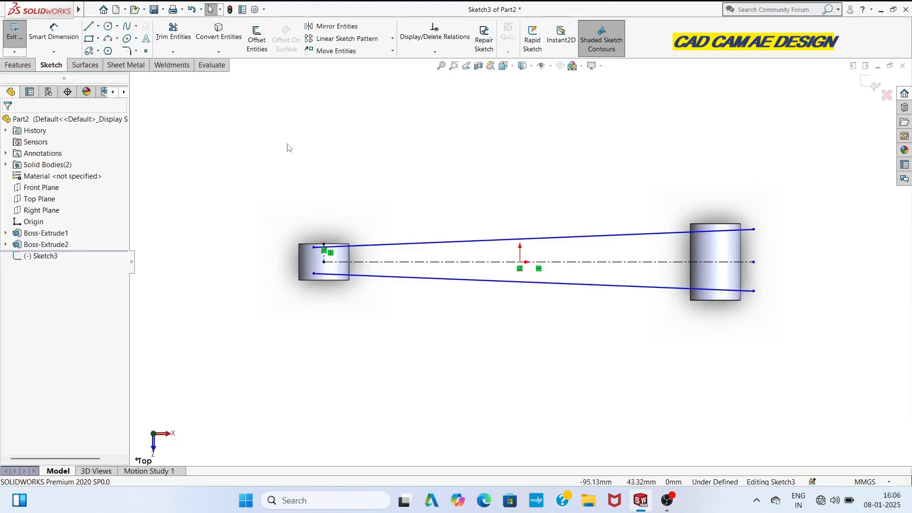
Step: Dimension the angle between the two sloped lines and set it to 5°
left_click(53, 27)
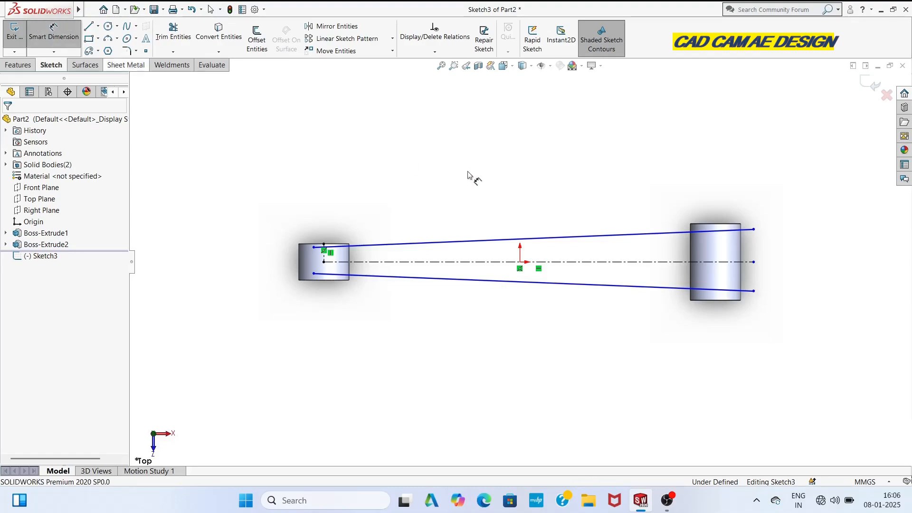
left_click(496, 243)
left_click(487, 281)
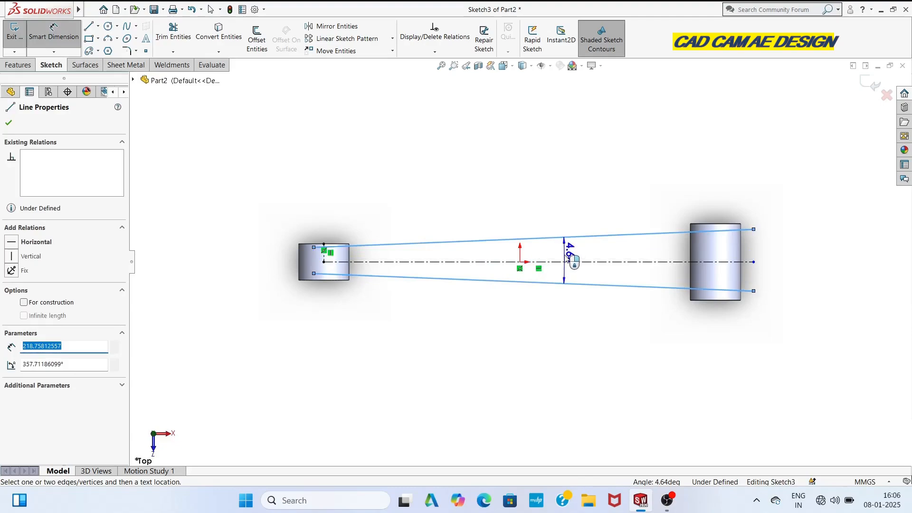
left_click(567, 257)
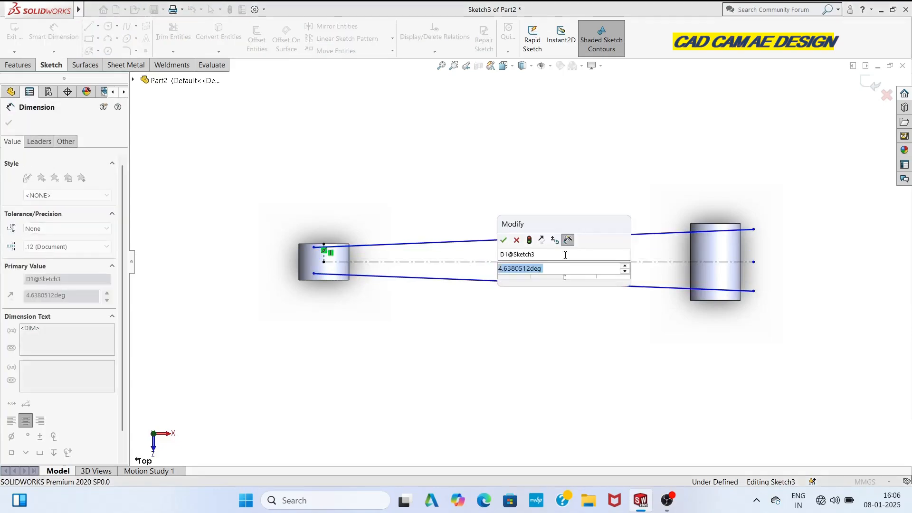
type("5")
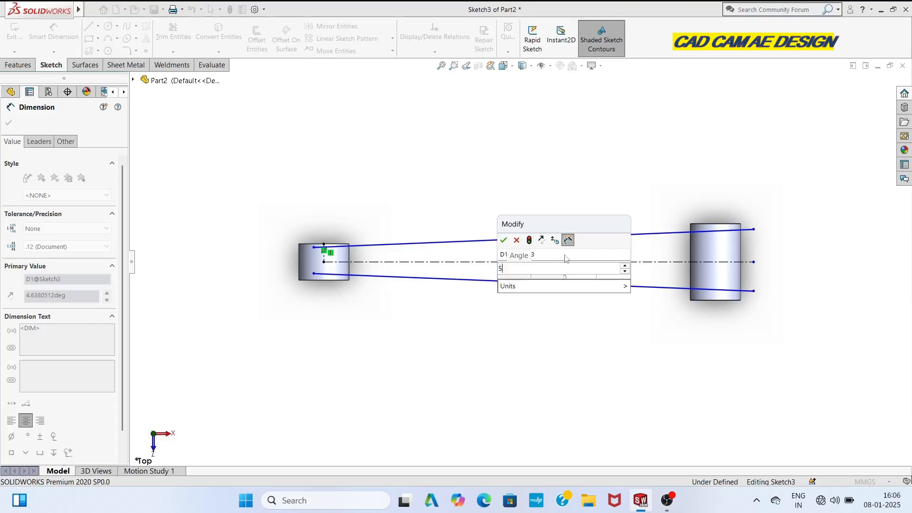
key("Return")
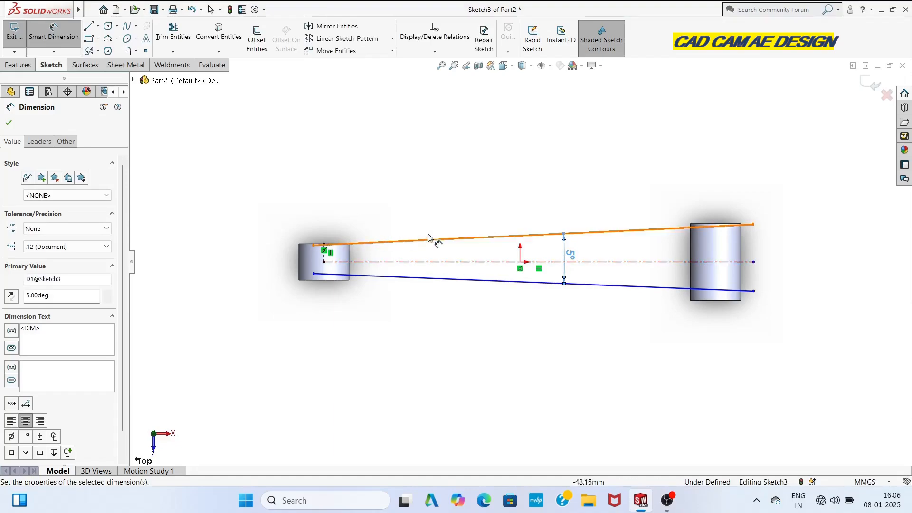
Step: Undo the 5° angle change and delete the angle dimension between the two sloped lines
key("Escape")
key("ctrl+z")
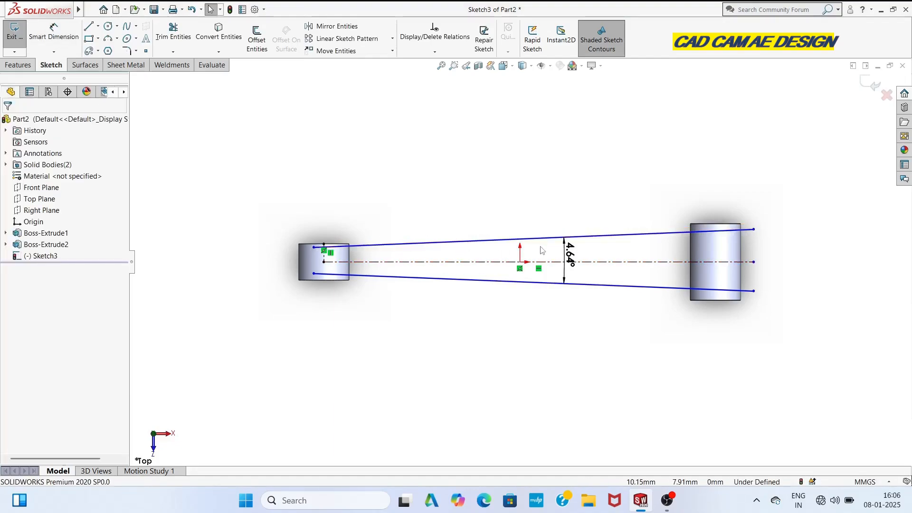
right_click(570, 256)
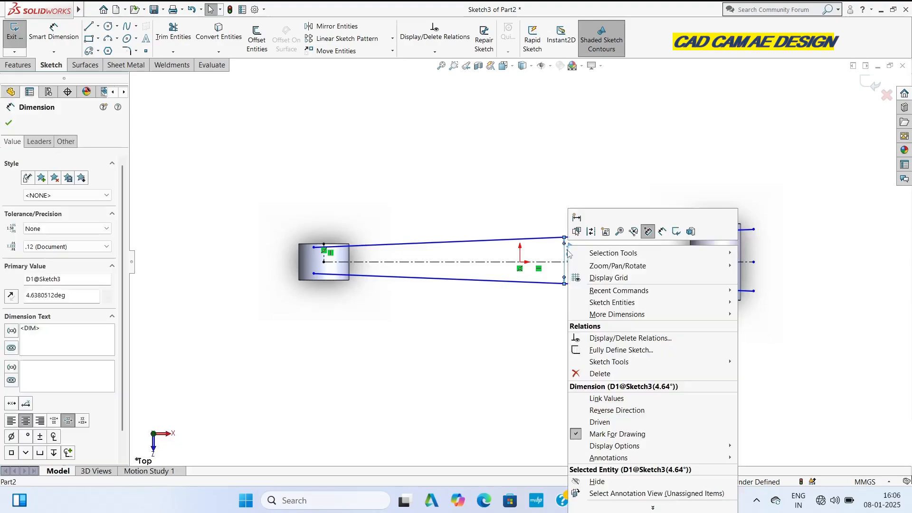
left_click(588, 365)
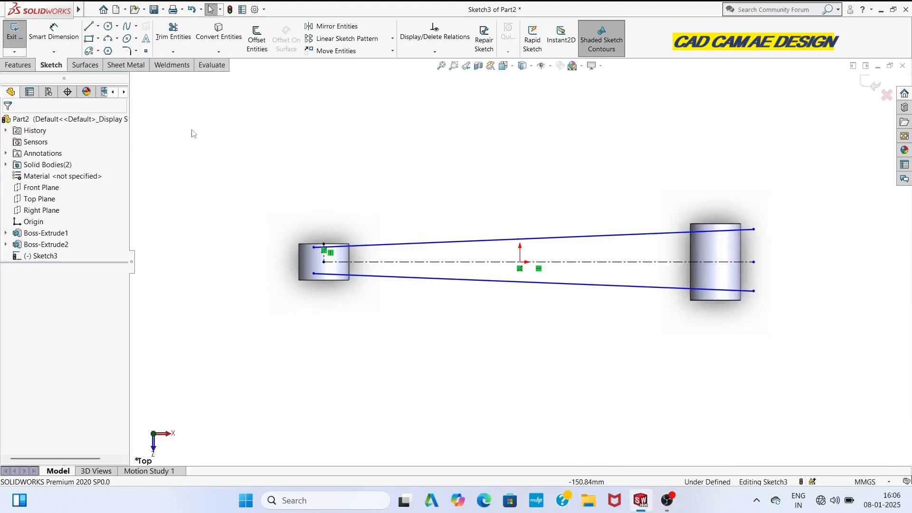
Step: Dimension the angle between the upper sloped line and the horizontal centerline and set it to 2.5°
left_click(57, 34)
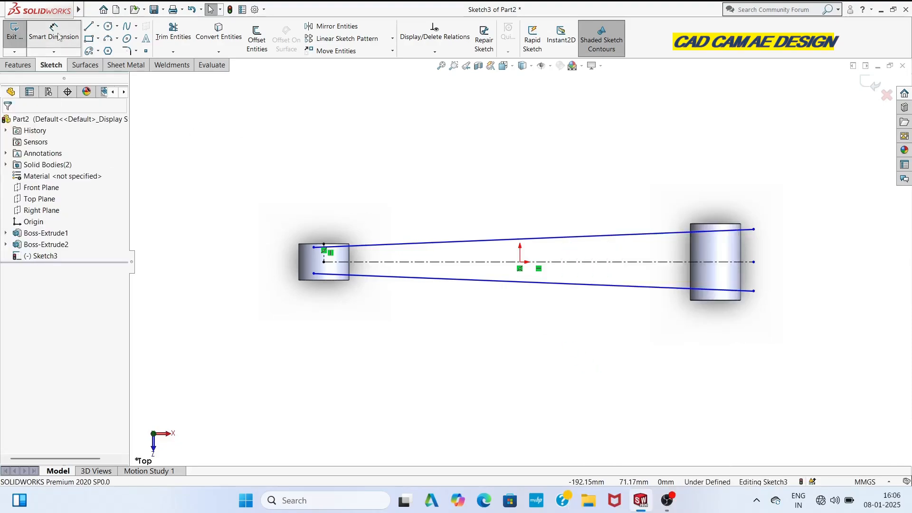
left_click(458, 241)
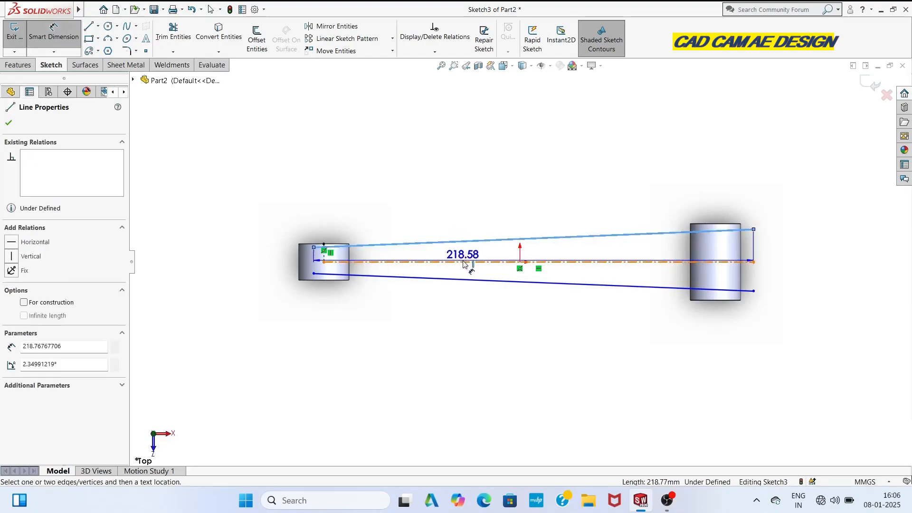
left_click(465, 262)
left_click(479, 253)
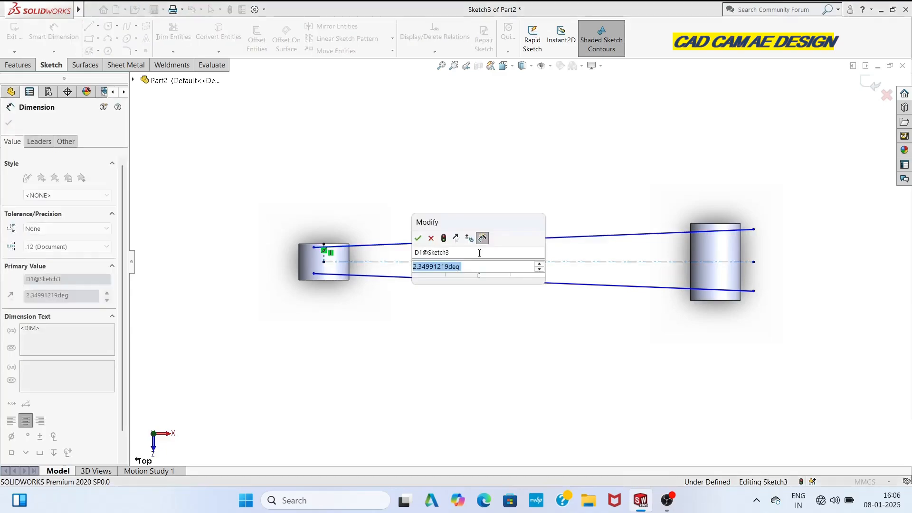
type("2.5")
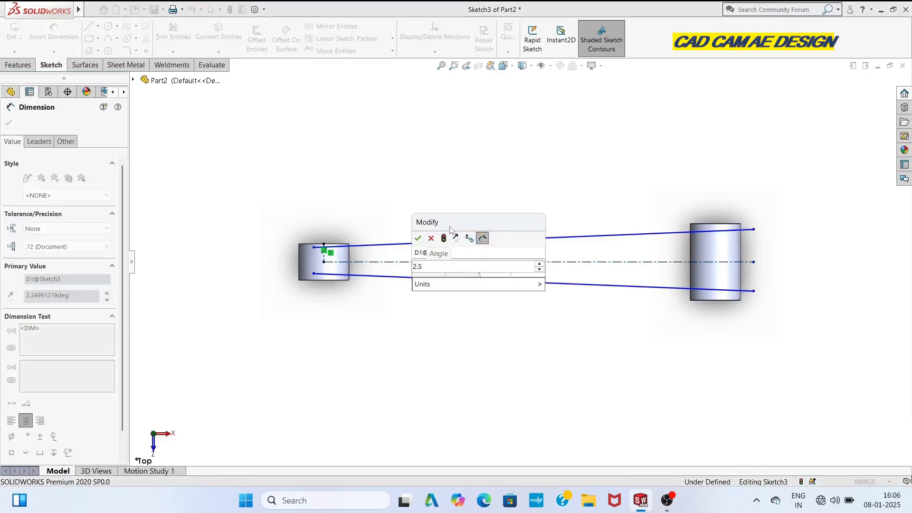
left_click(419, 239)
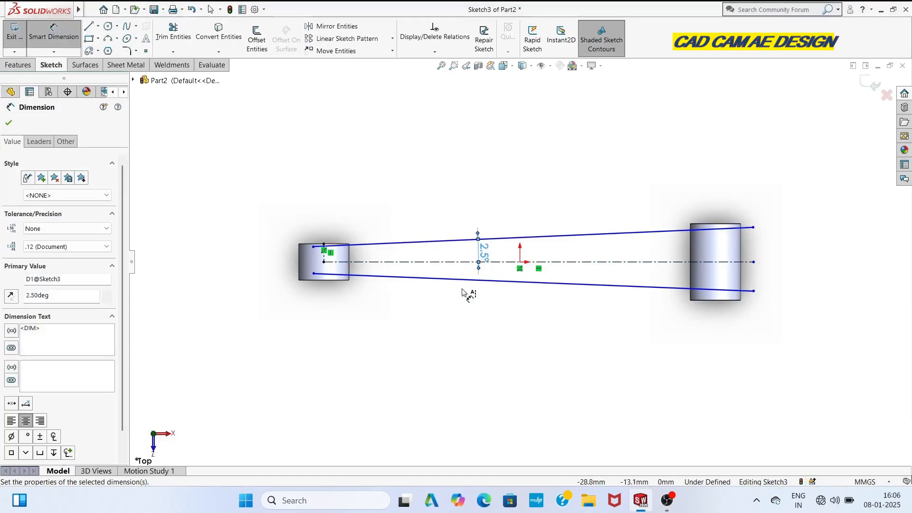
Step: Dimension the angle between the lower sloped line and the centerline as 2.5° and reposition the dimension text
left_click(583, 262)
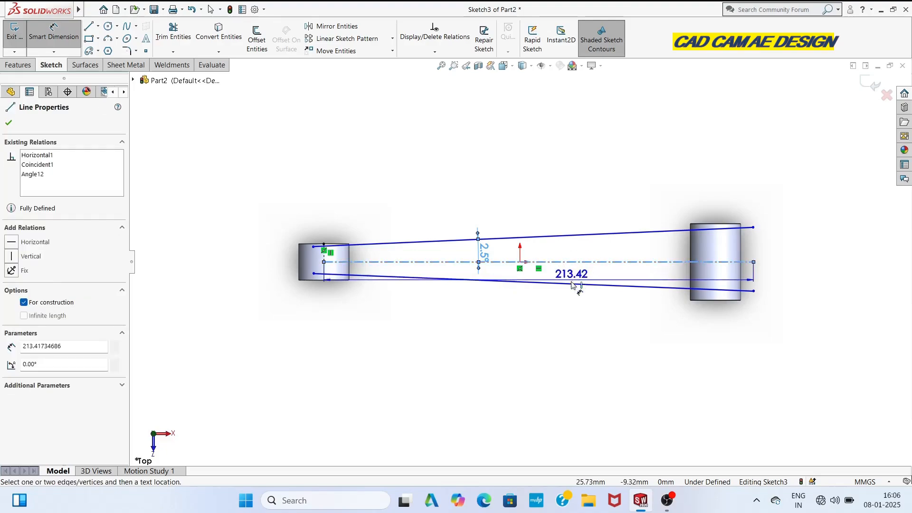
left_click(573, 283)
left_click(570, 280)
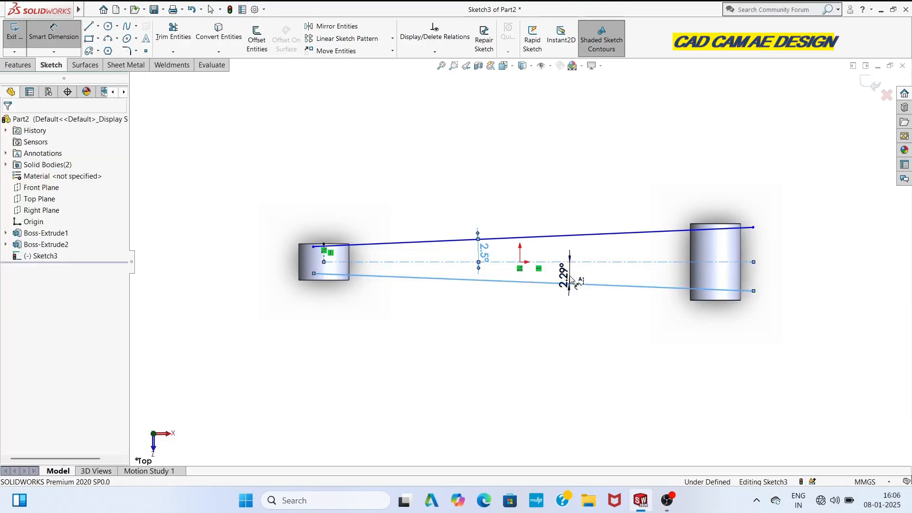
type("2.5")
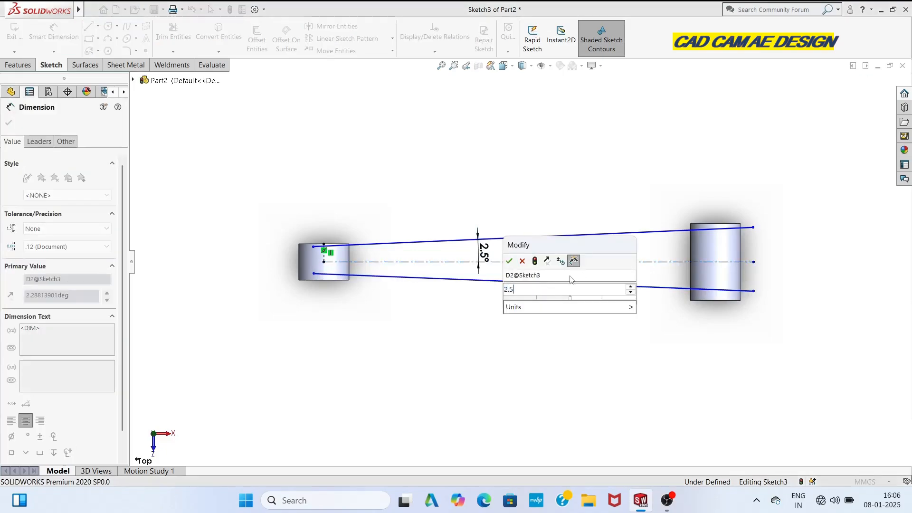
key("Return")
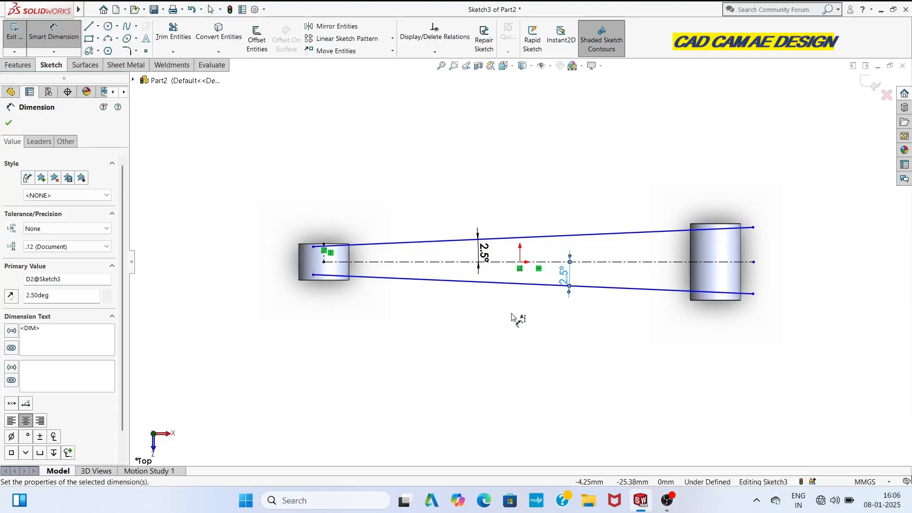
left_click(512, 317)
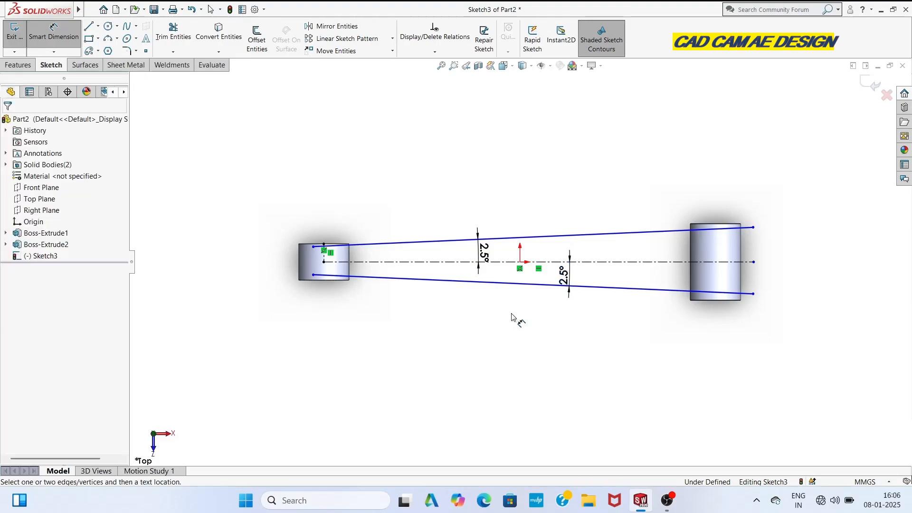
mouse_move(563, 276)
left_mouse_down()
mouse_move(446, 275)
mouse_move(532, 290)
mouse_move(576, 285)
left_mouse_up()
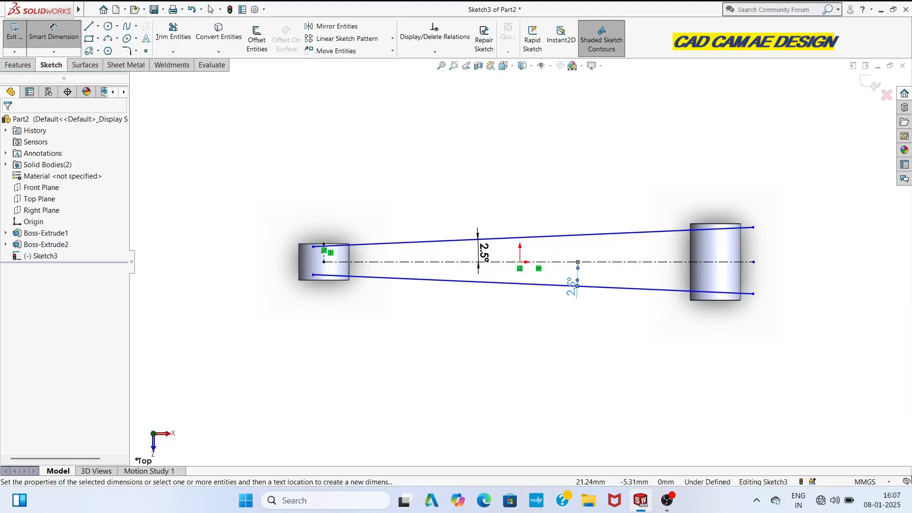
left_click(498, 204)
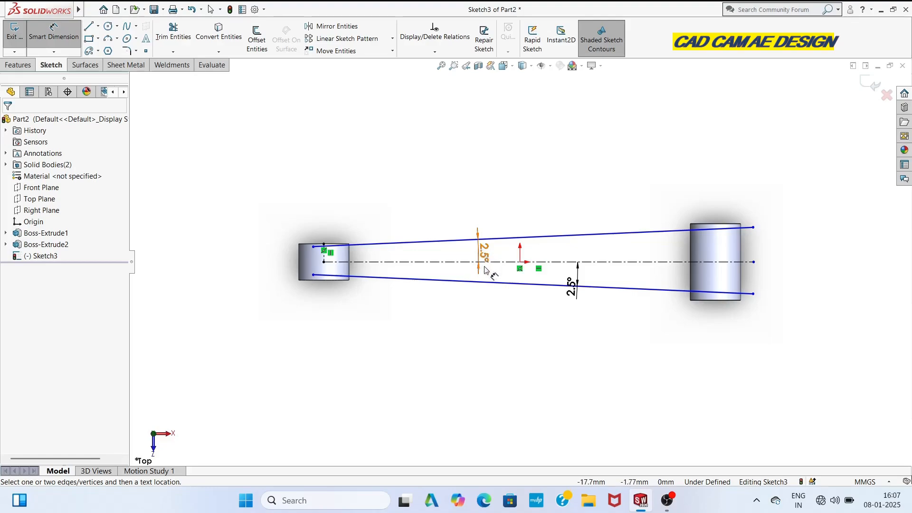
Step: Delete the lower sloped line's angle dimension and the lower sloped line itself
right_click(569, 281)
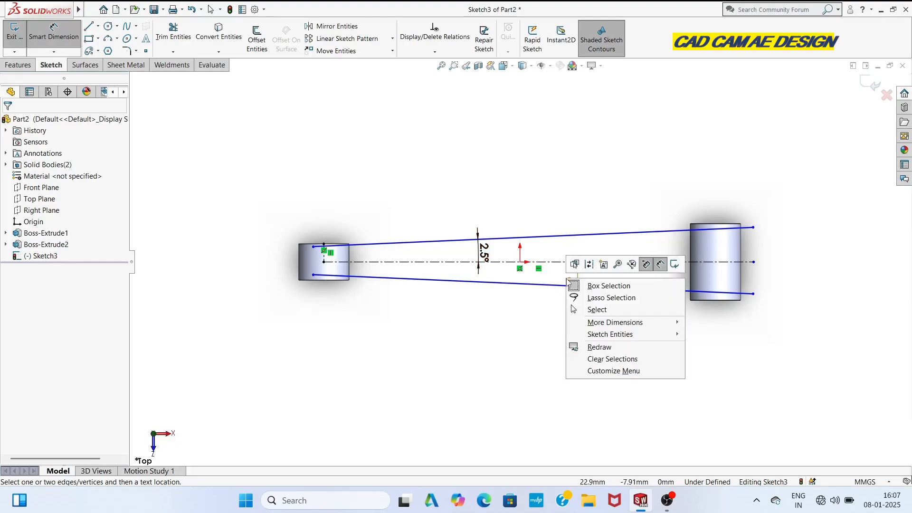
key("Escape")
key("Escape")
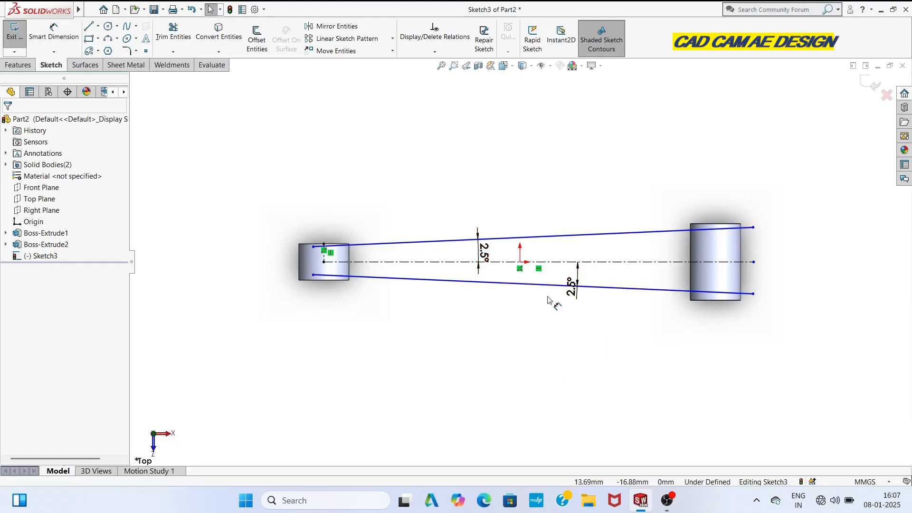
right_click(569, 283)
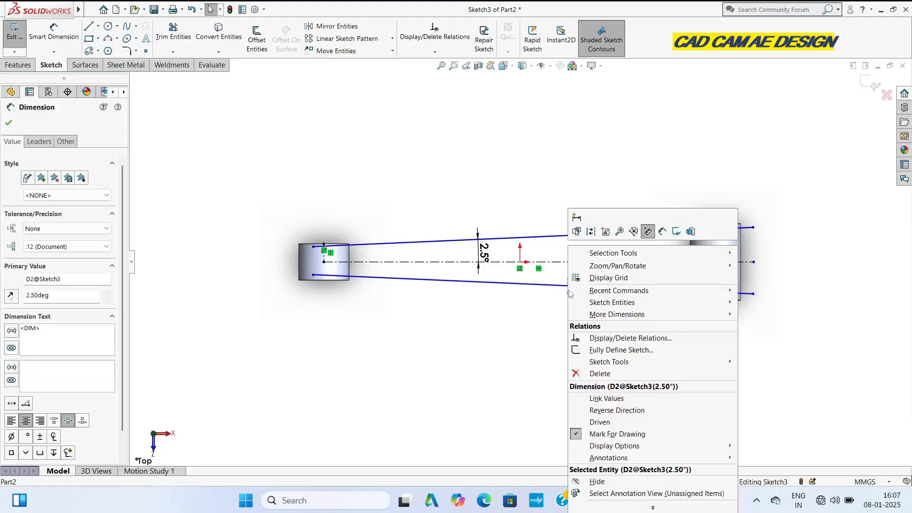
left_click(584, 375)
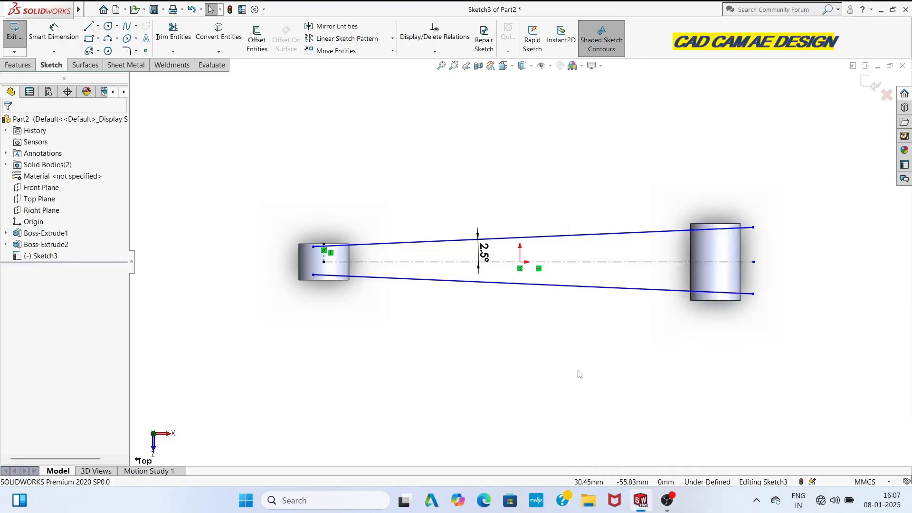
right_click(562, 288)
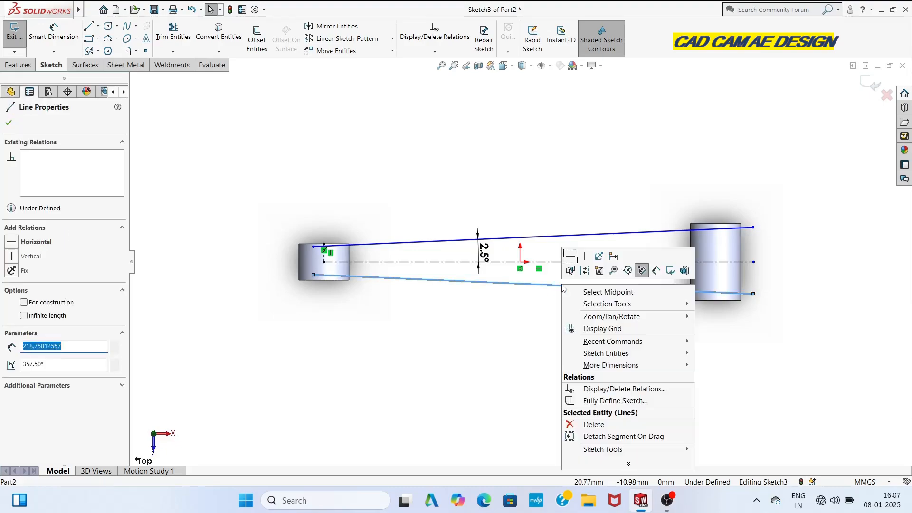
left_click(575, 424)
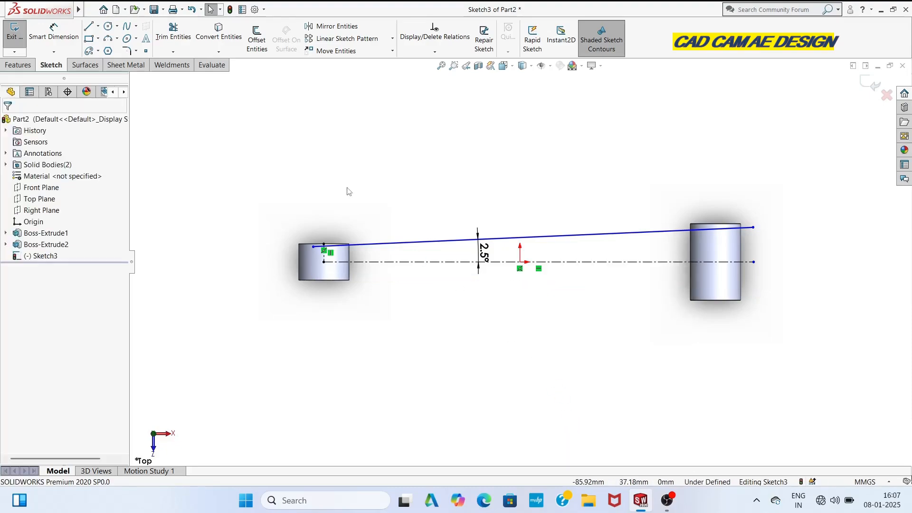
Step: Mirror the upper sloped line about the horizontal centerline, keeping the original
left_click(317, 30)
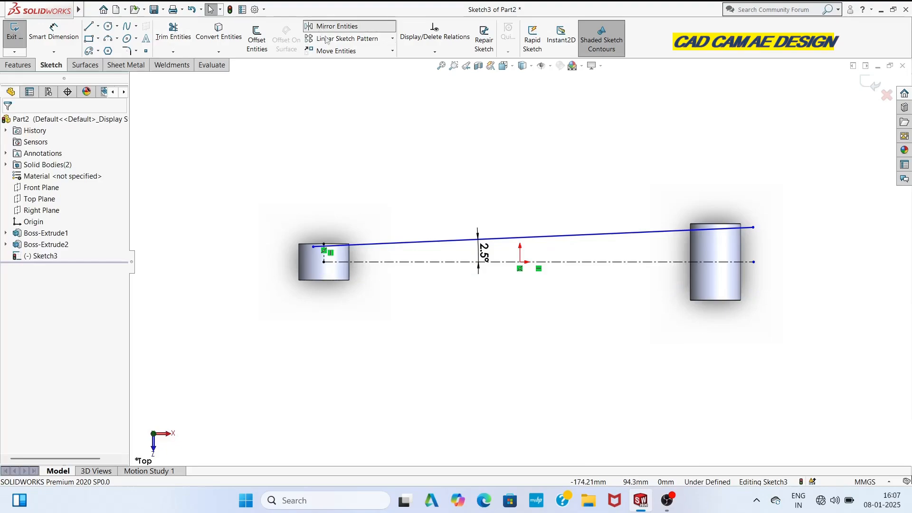
left_click(401, 246)
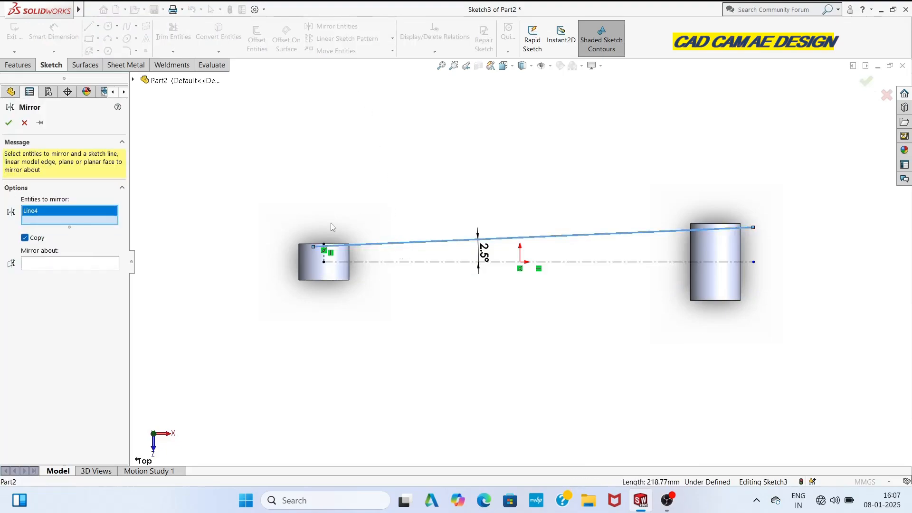
left_click(109, 264)
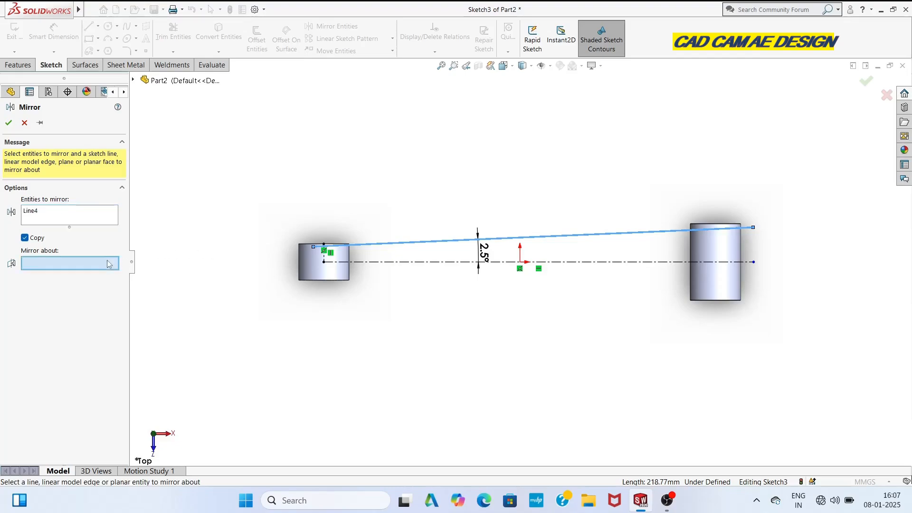
left_click(369, 263)
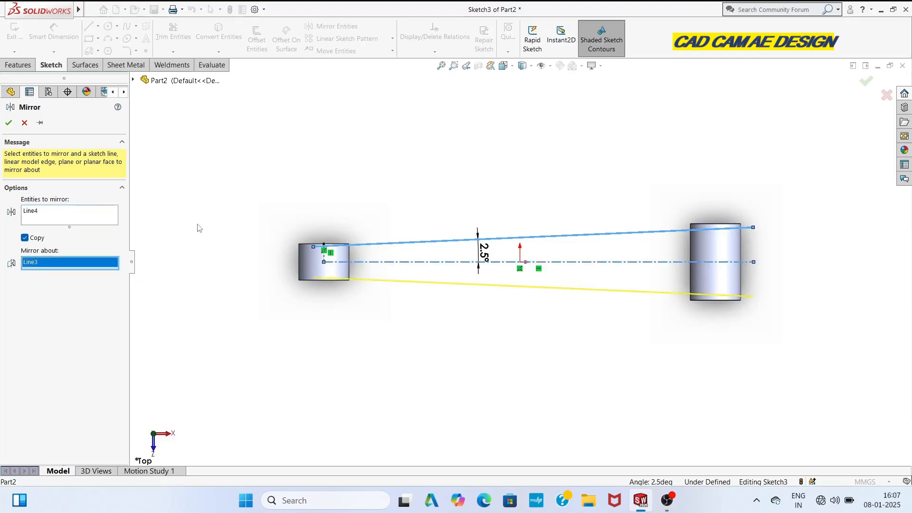
left_click(8, 123)
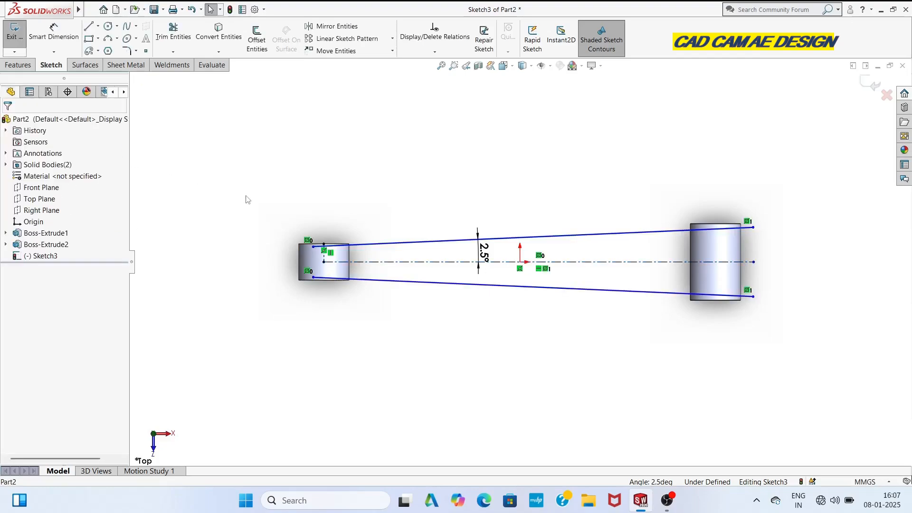
Step: Replace the 2.5° angle dimension with a 5° angle dimension between the two sloped lines
right_click(485, 252)
left_click(511, 373)
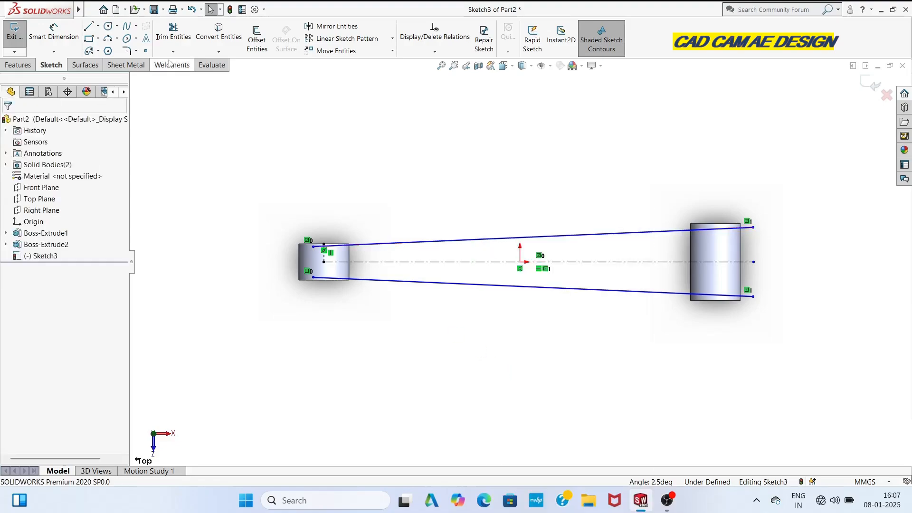
left_click(54, 31)
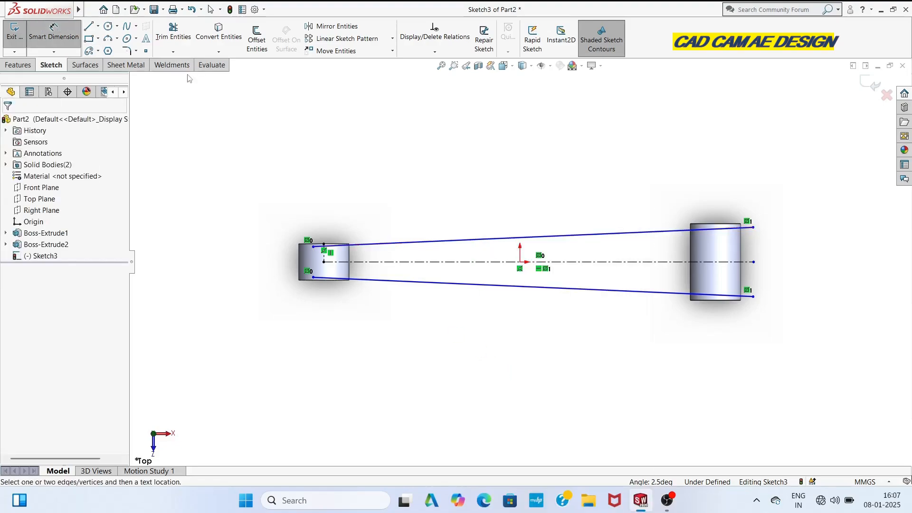
left_click(449, 241)
left_click(449, 283)
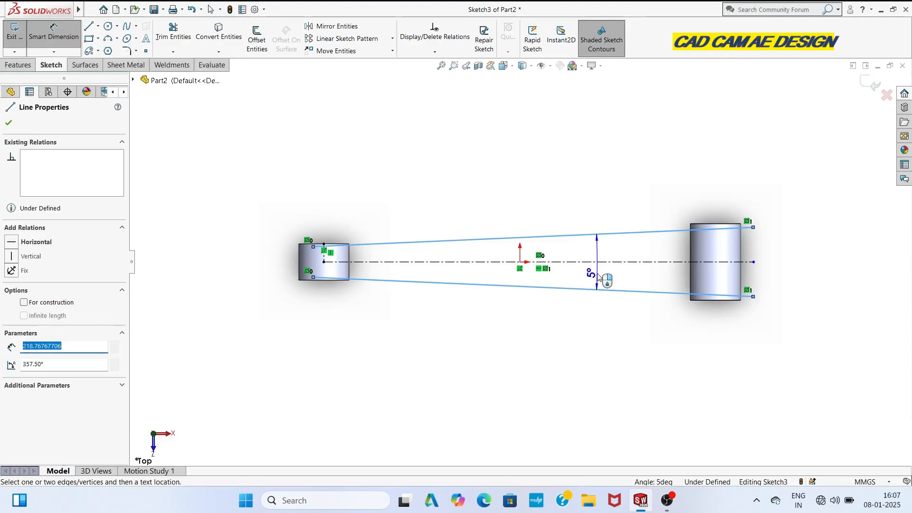
left_click(599, 278)
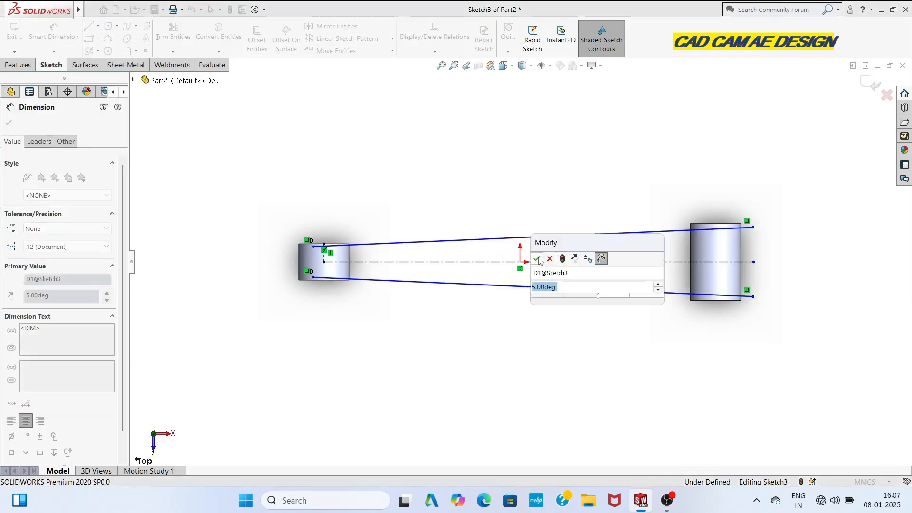
left_click(538, 258)
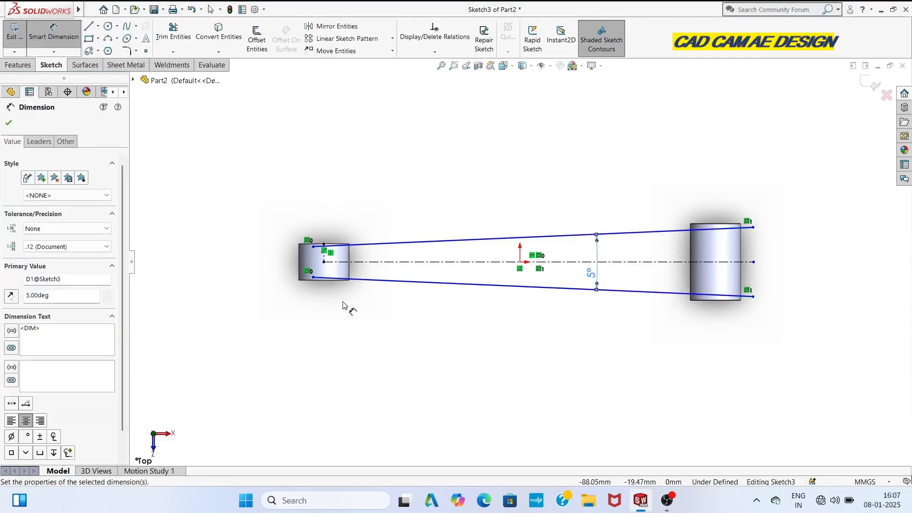
Step: Sketch a vertical line through the middle of the shorter cylinder, starting above it and crossing both sloped lines
scroll(578, 352, "down", 1)
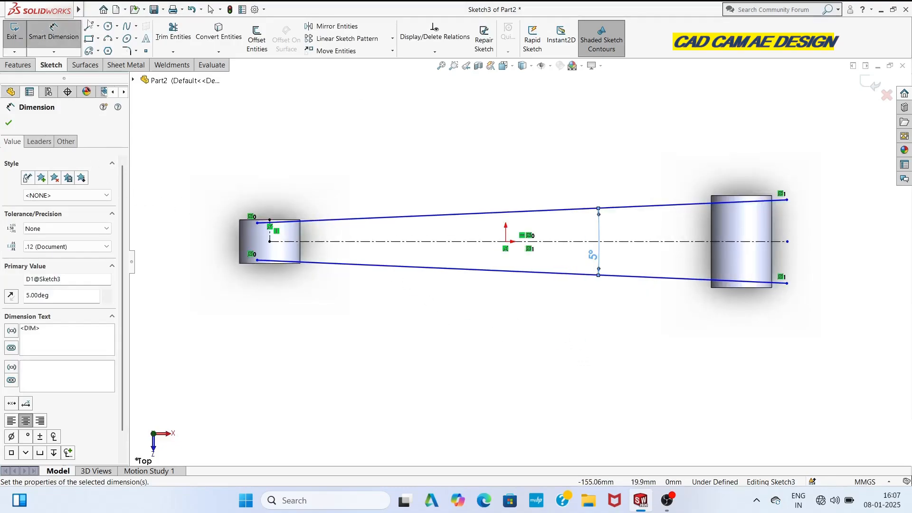
left_click(89, 25)
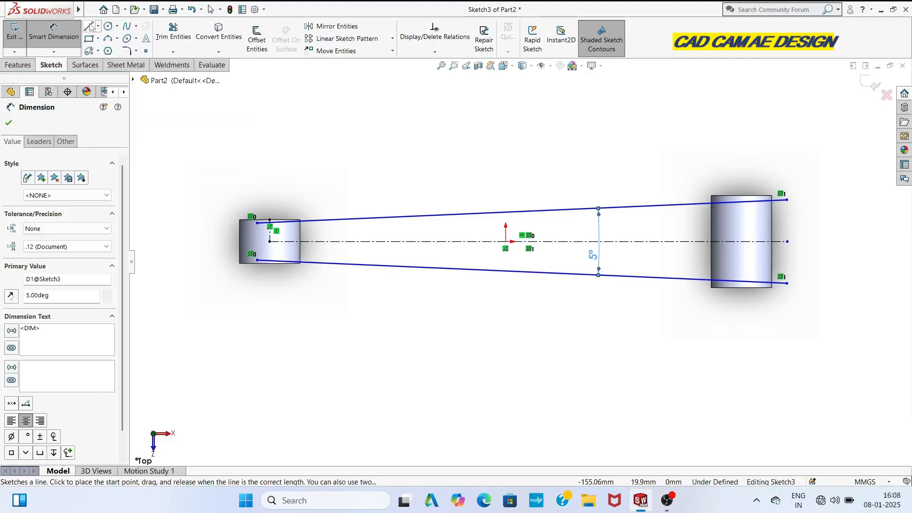
left_click(269, 207)
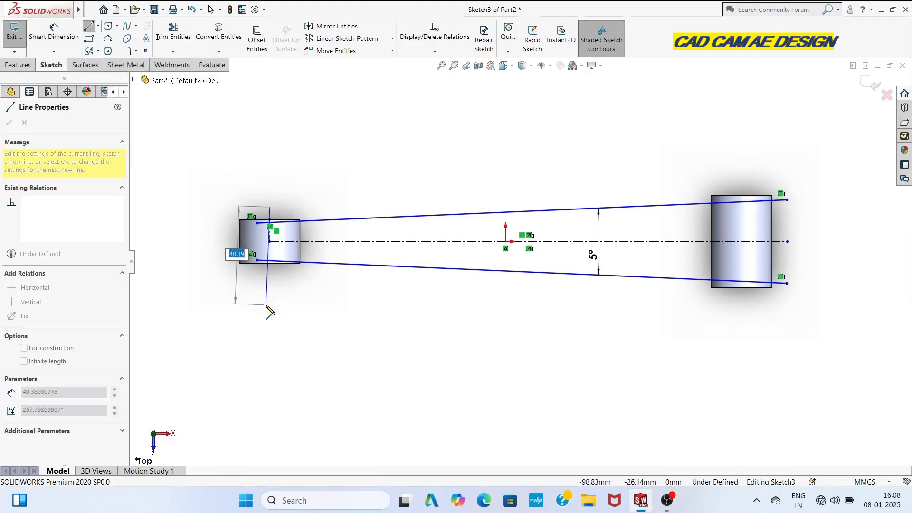
left_click(301, 313)
key("Escape")
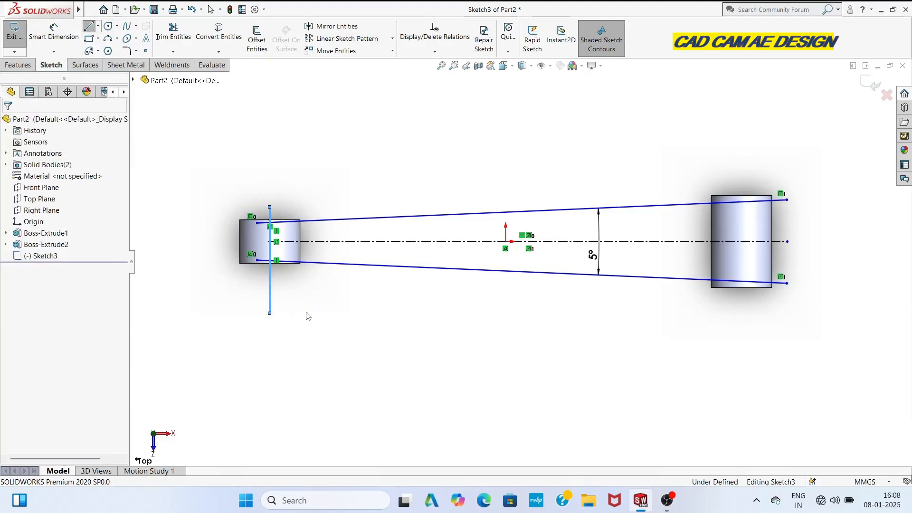
scroll(808, 309, "up", 1)
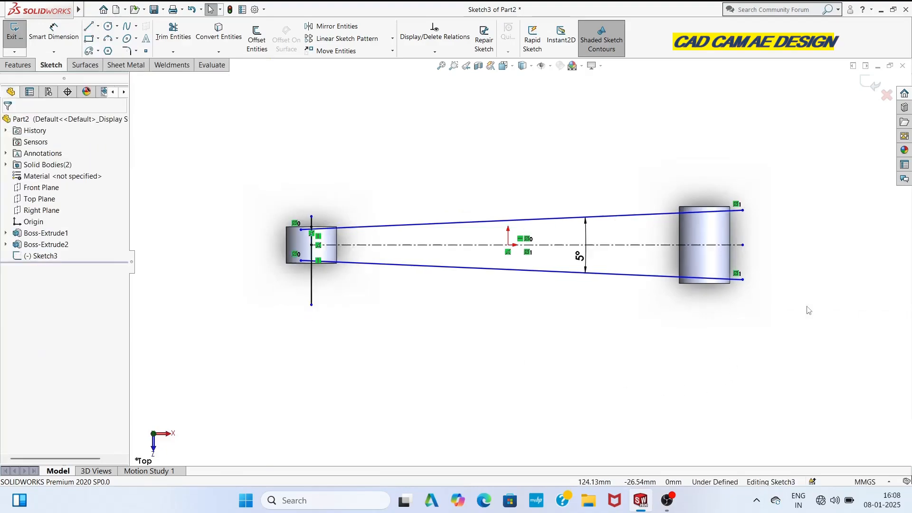
scroll(796, 301, "down", 2)
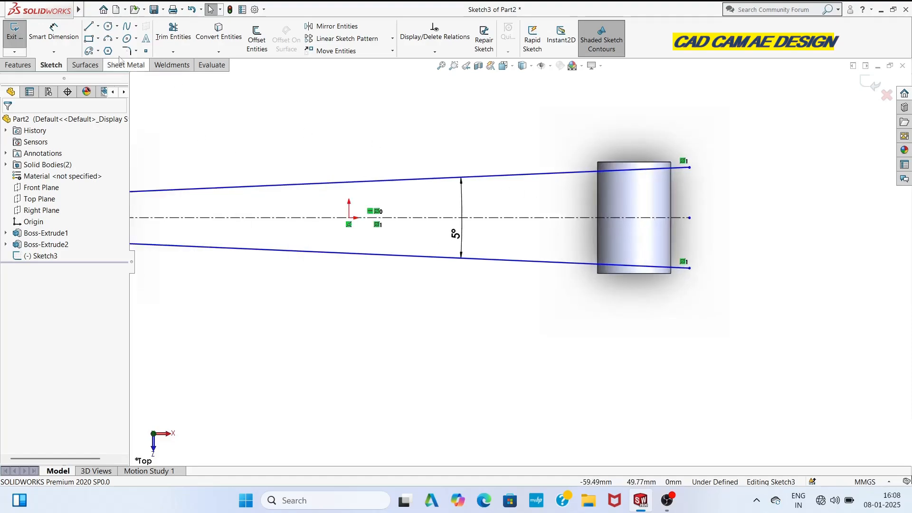
left_click(89, 26)
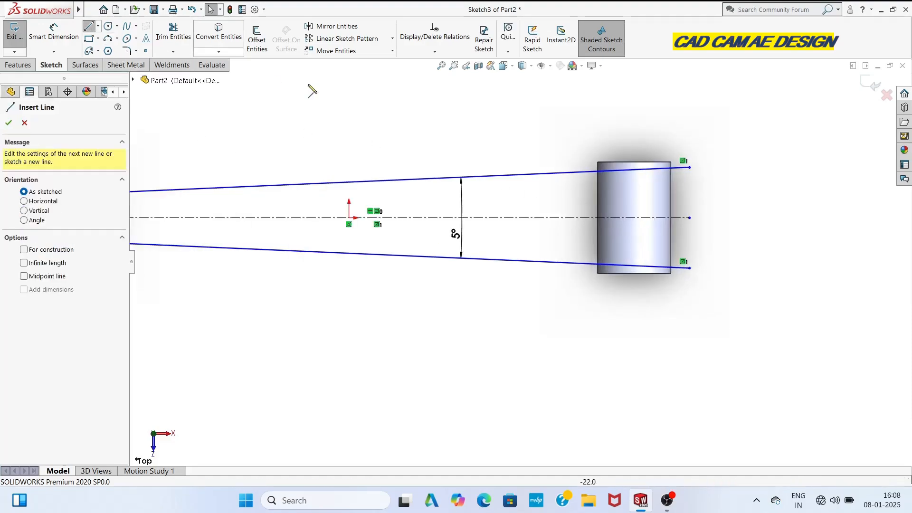
left_click(634, 162)
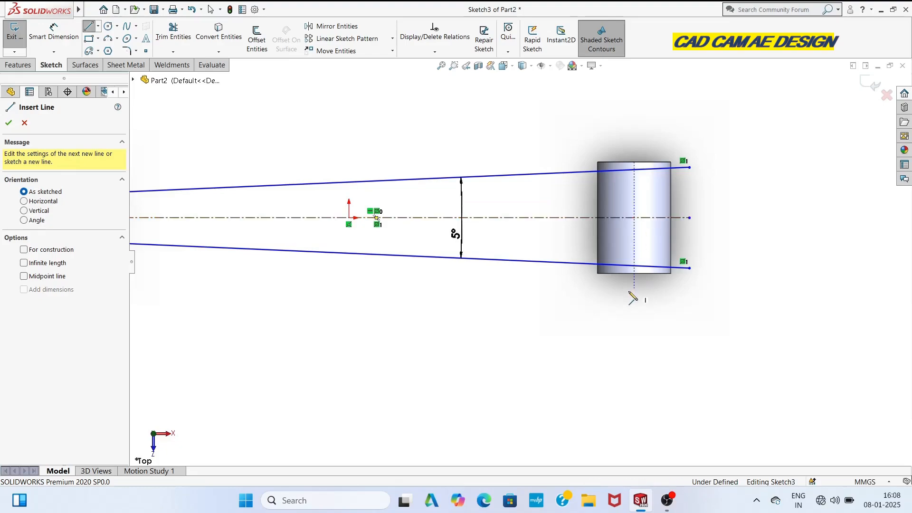
key("Escape")
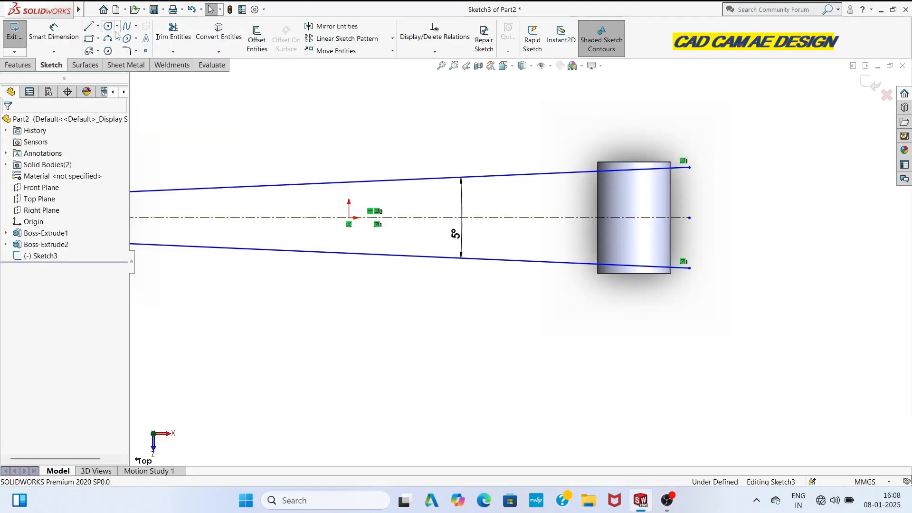
left_click(91, 26)
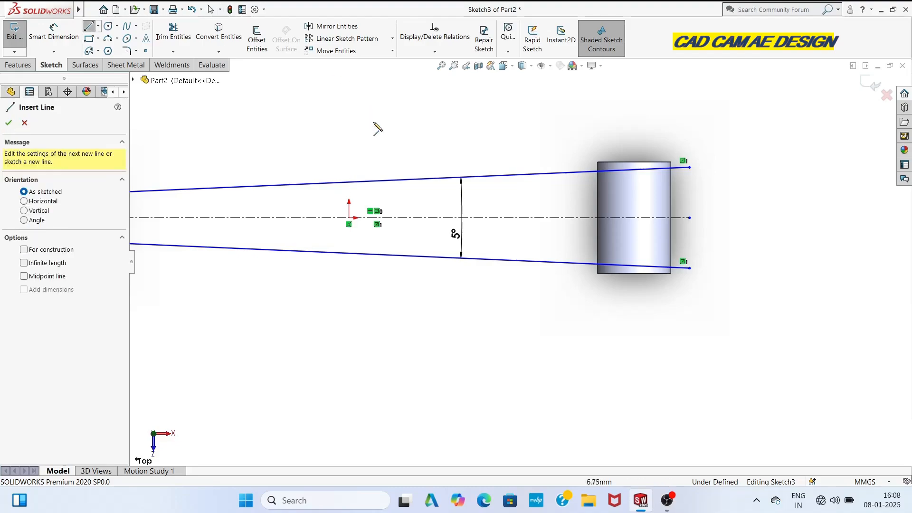
left_click(632, 162)
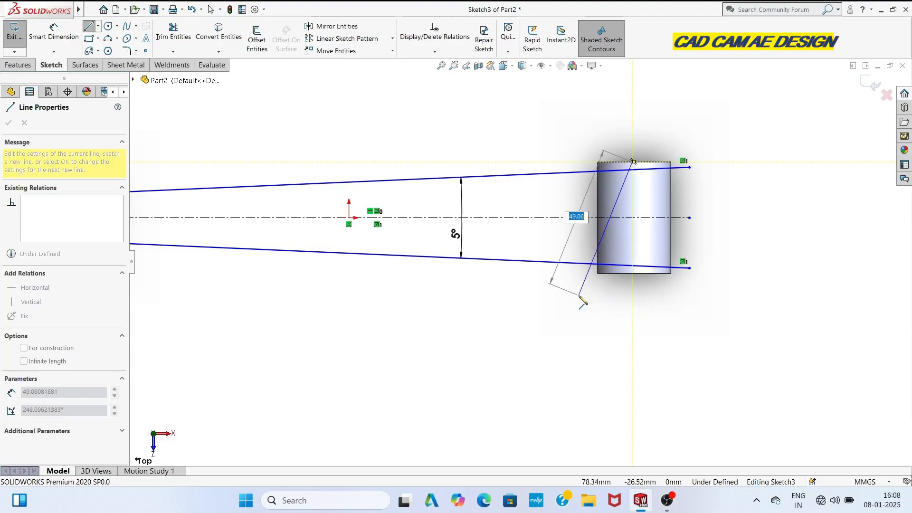
key("Escape")
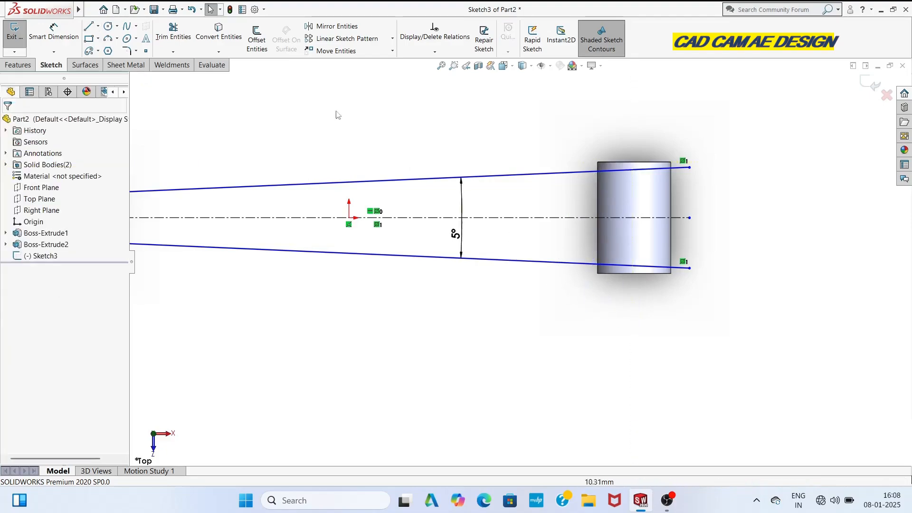
Step: Sketch a vertical line about 43.58 mm long from the midpoint of the taller cylinder's upper edge down across both sloped lines
left_click(92, 26)
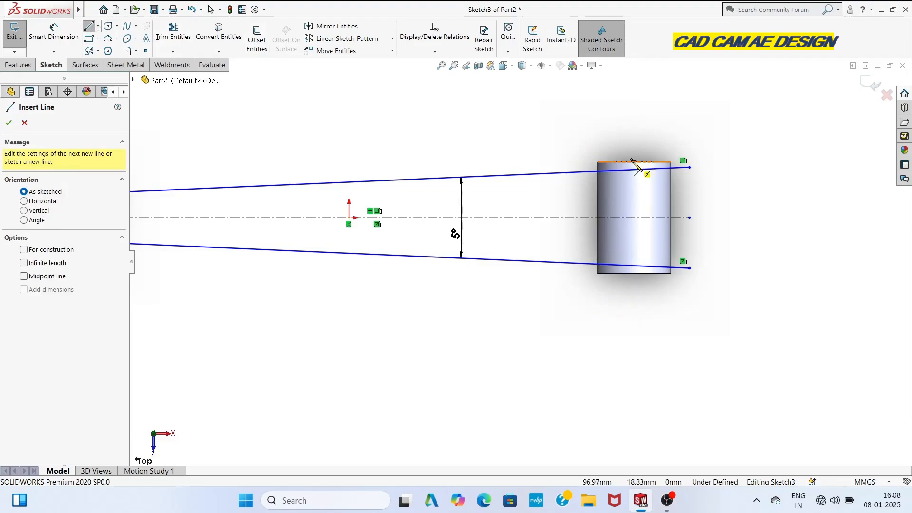
left_click(634, 162)
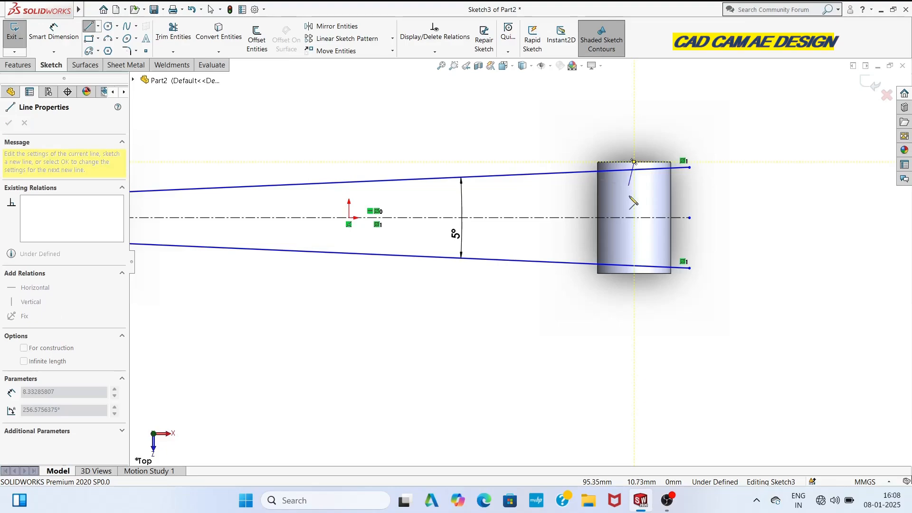
left_click(634, 290)
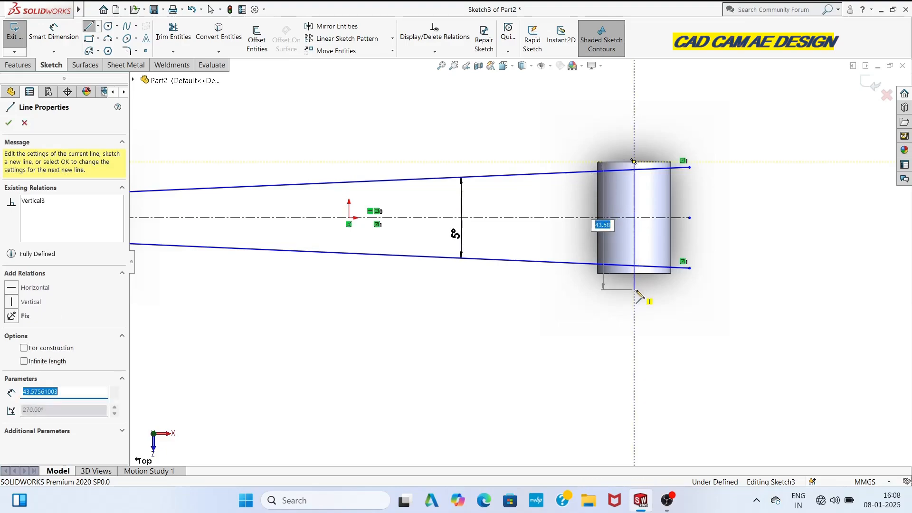
key("Escape")
key("Escape")
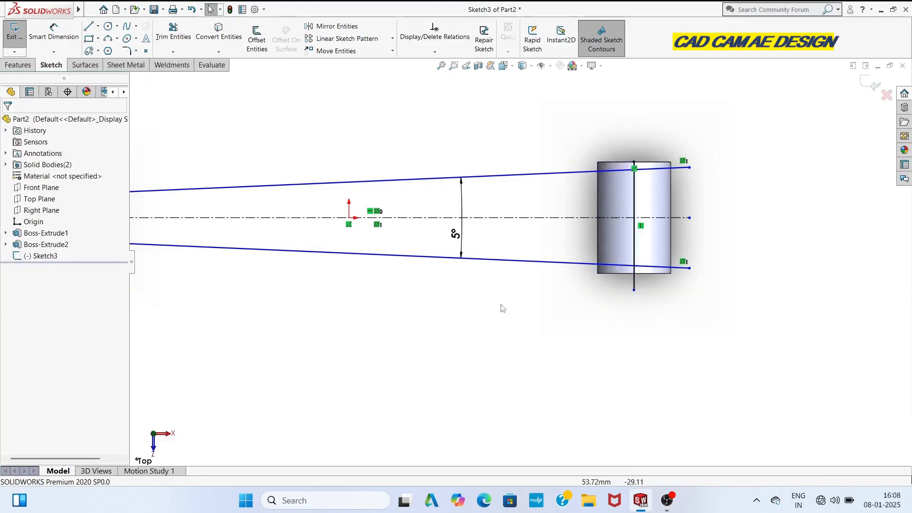
Step: Trim the sloped and vertical line ends that overhang the profile corners at the shorter cylinder
scroll(313, 313, "up", 3)
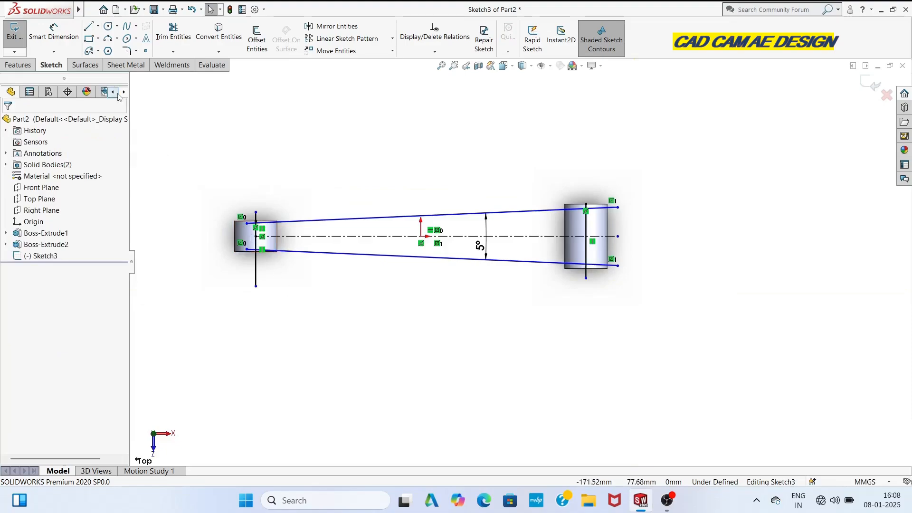
left_click(173, 34)
scroll(258, 207, "down", 3)
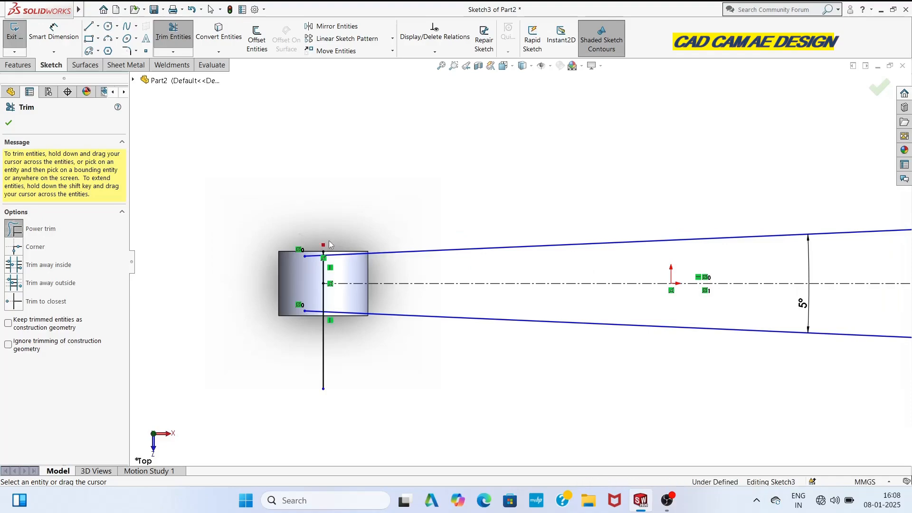
left_click_drag(314, 259, 309, 297)
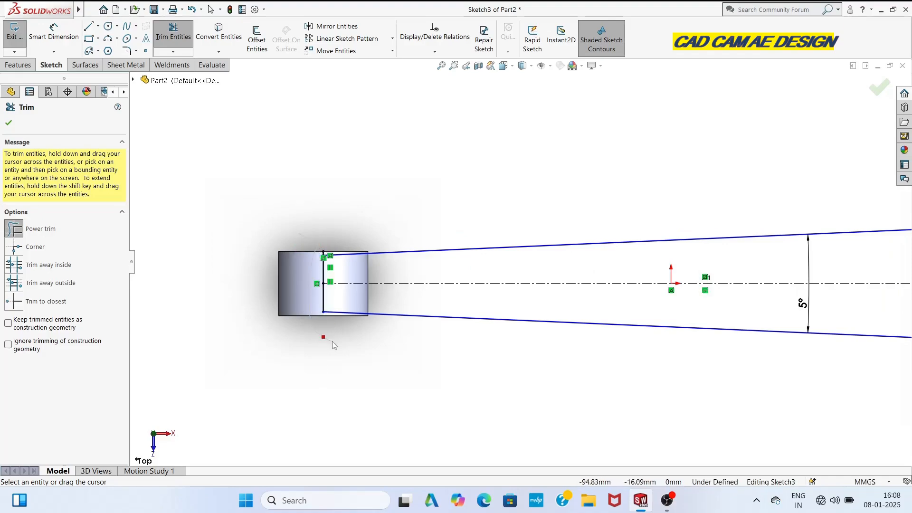
scroll(349, 266, "down", 5)
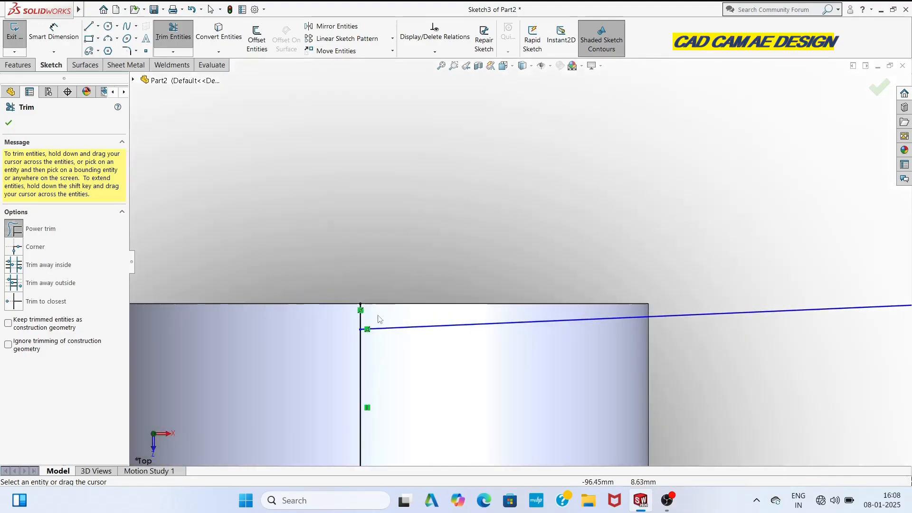
left_click_drag(334, 320, 373, 319)
scroll(504, 340, "up", 5)
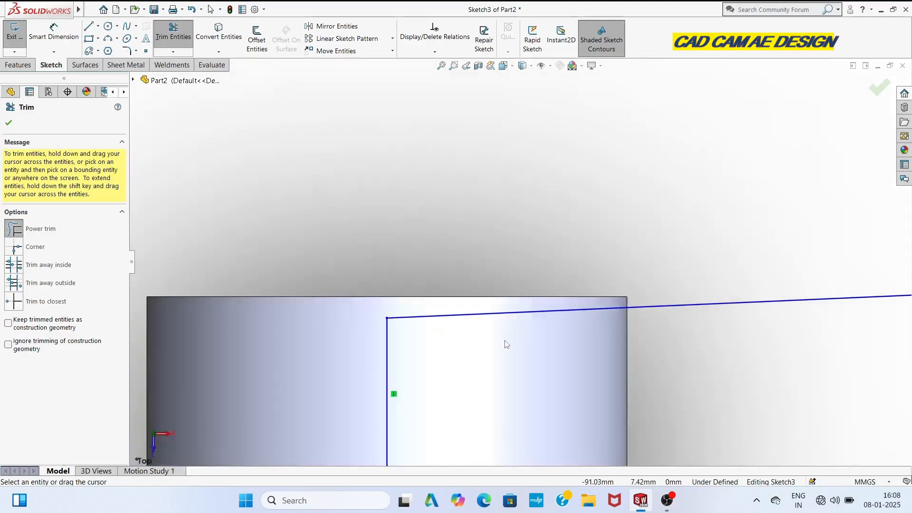
Step: Trim the overhanging sloped, vertical and centerline ends at the taller cylinder to close the tapered profile
scroll(565, 307, "up", 5)
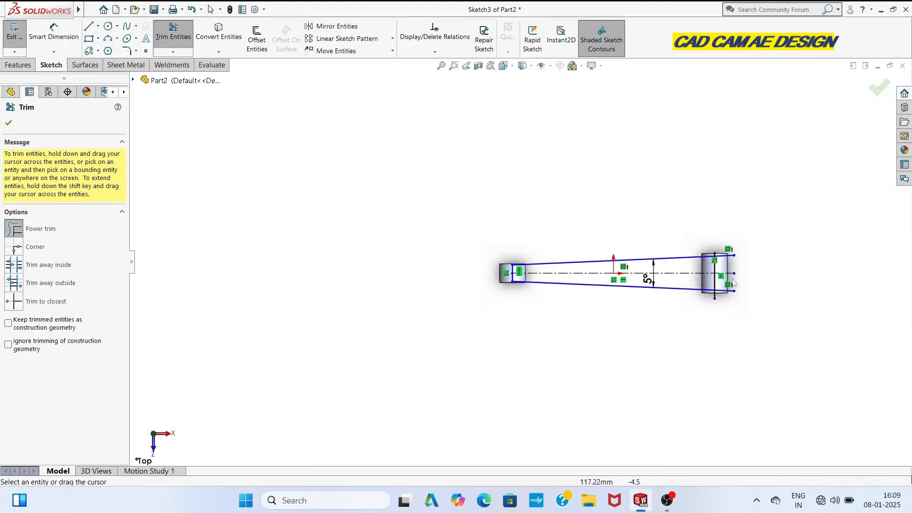
scroll(636, 314, "down", 5)
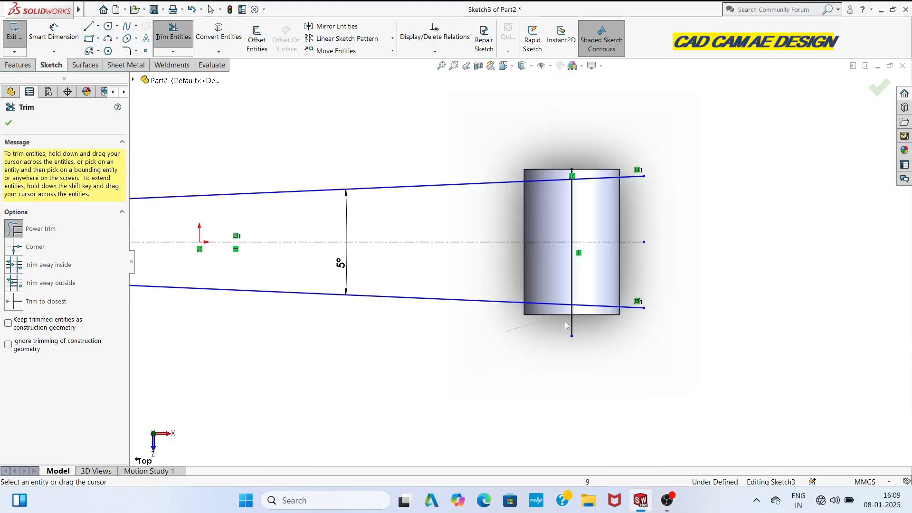
mouse_move(565, 321)
left_mouse_down()
mouse_move(596, 309)
mouse_move(610, 274)
mouse_move(599, 199)
mouse_move(582, 173)
mouse_move(565, 173)
left_mouse_up()
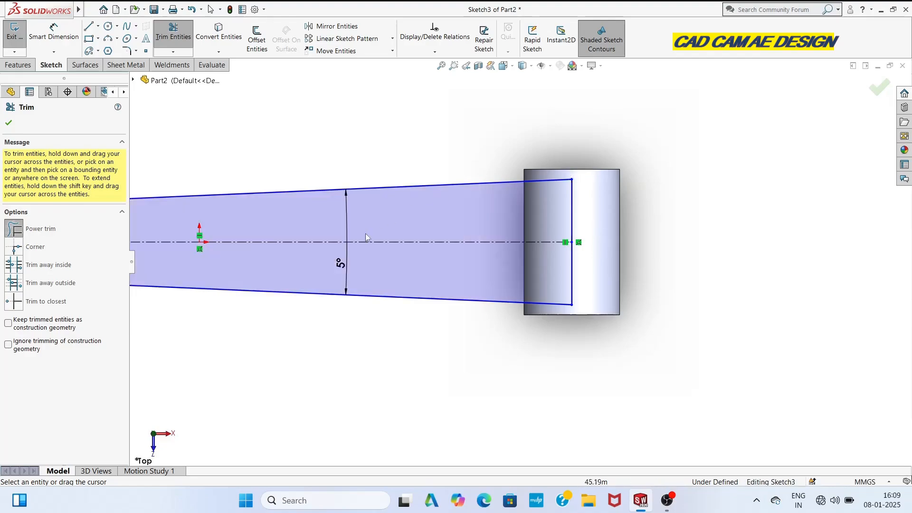
scroll(532, 252, "up", 5)
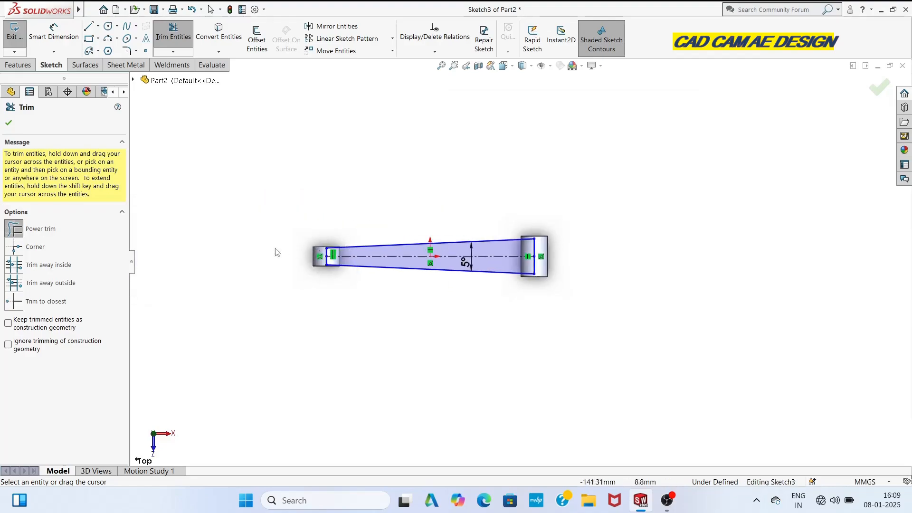
left_click(8, 123)
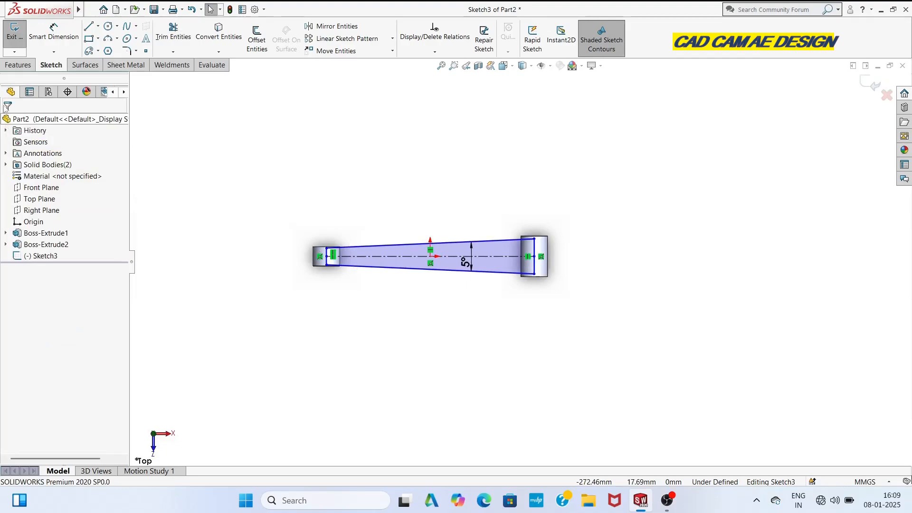
Step: Extrude the tapered arm profile 10 mm with the Mid Plane end condition, merging it with the cylindrical bosses
left_click(18, 64)
left_click(20, 45)
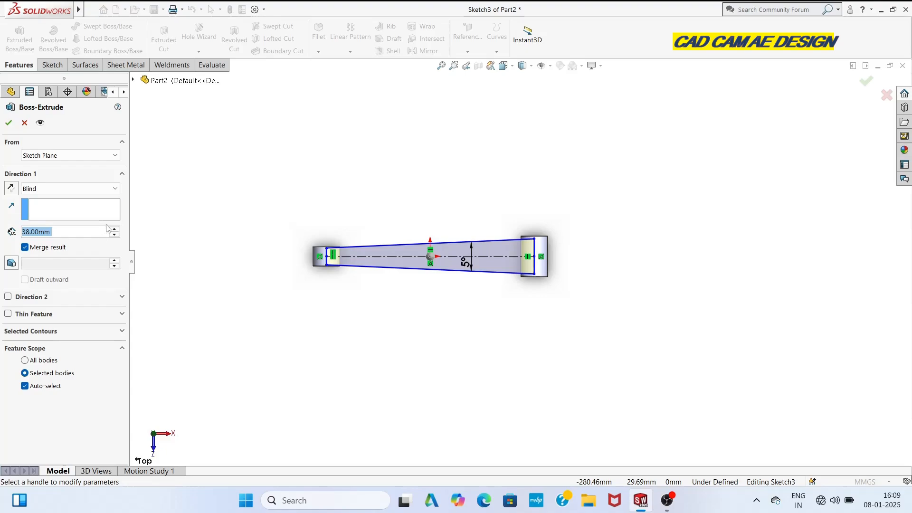
left_click(114, 188)
left_click(99, 247)
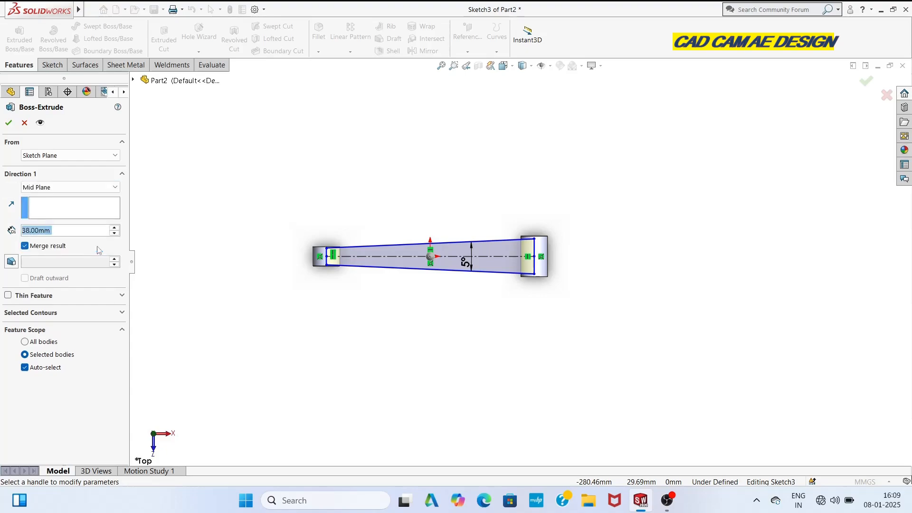
middle_click_drag(412, 330, 423, 234)
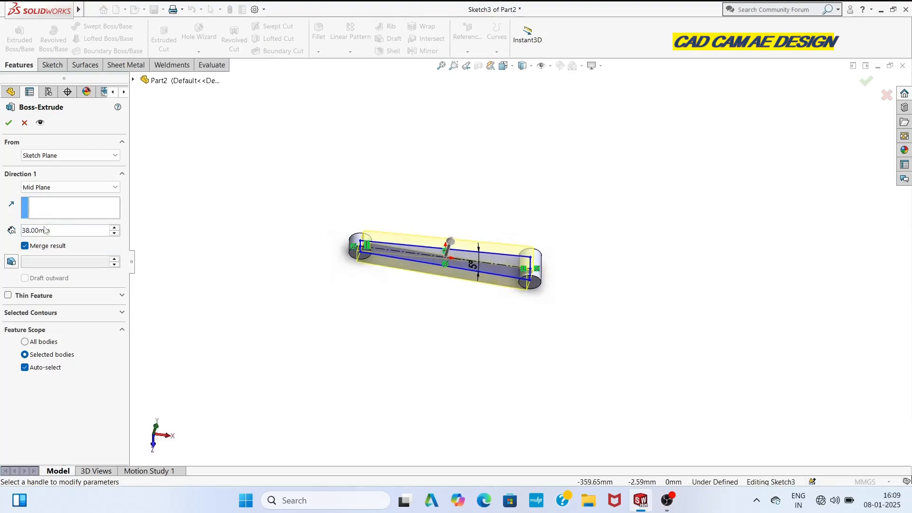
key("BackSpace")
key("BackSpace")
key("BackSpace")
key("BackSpace")
key("BackSpace")
key("BackSpace")
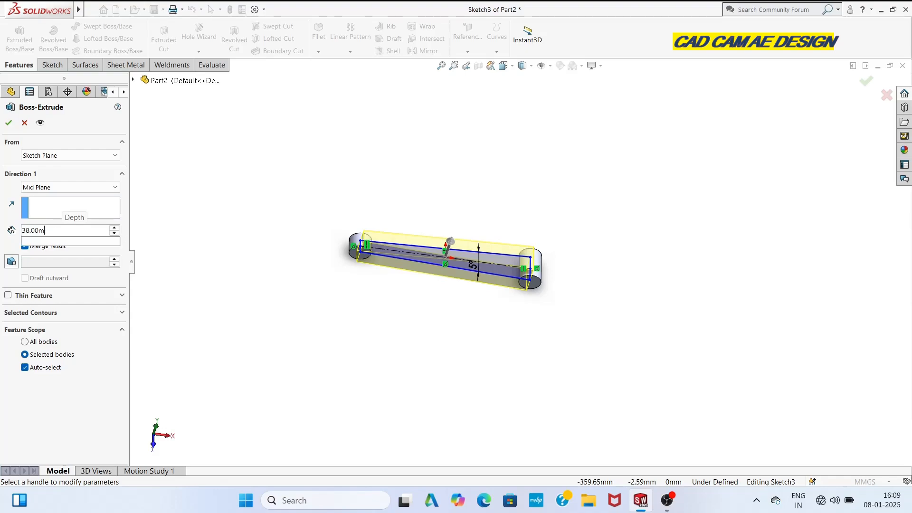
type("10")
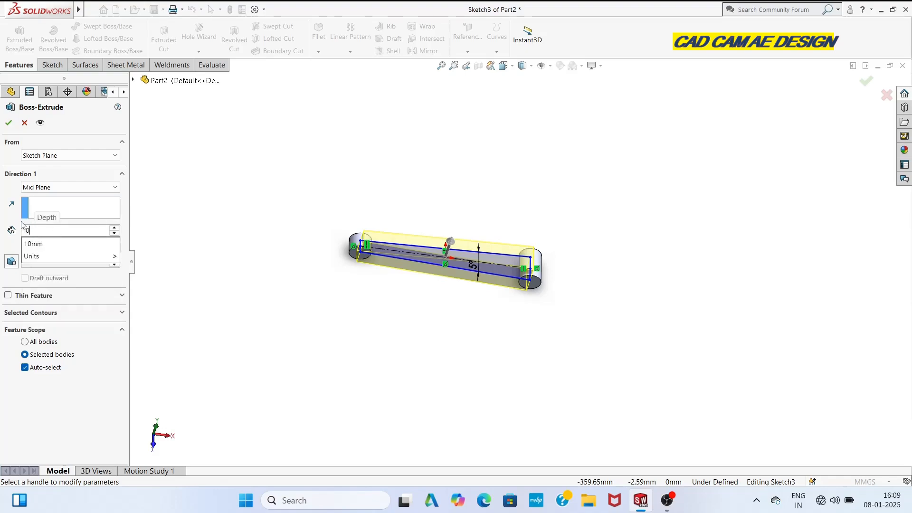
key("Return")
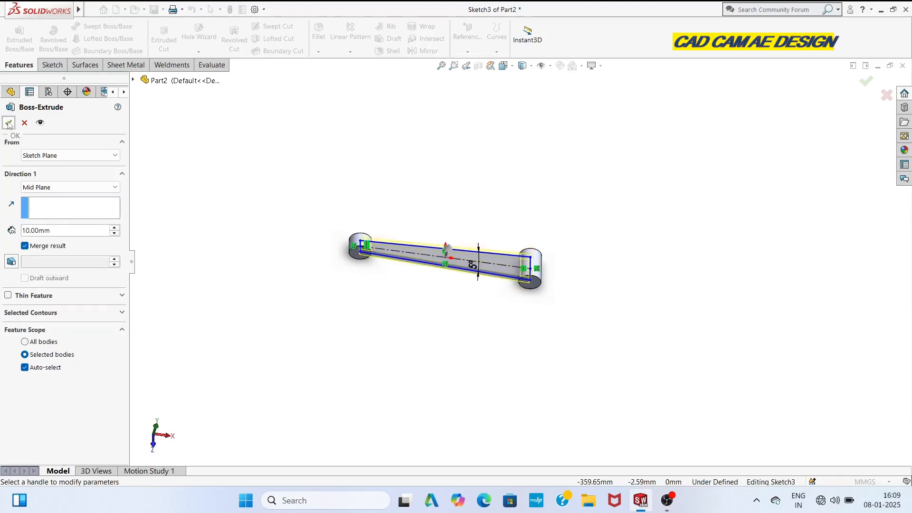
left_click(8, 123)
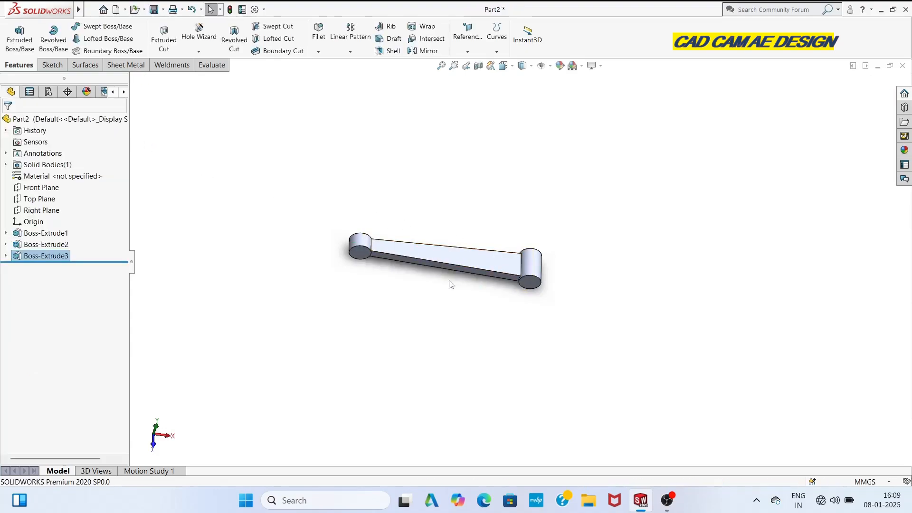
Step: Start a new sketch on the arm's broad upper face and orient the view normal to it
scroll(480, 265, "down", 4)
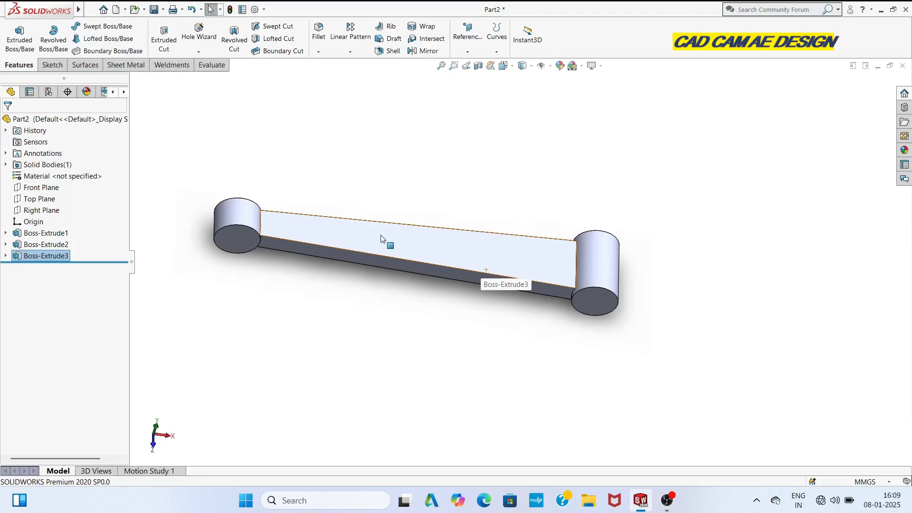
left_click(518, 264)
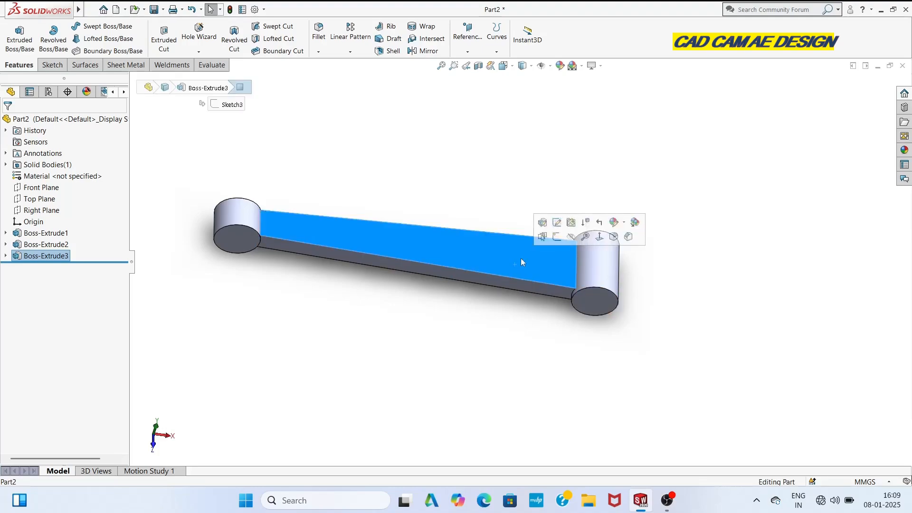
left_click(558, 237)
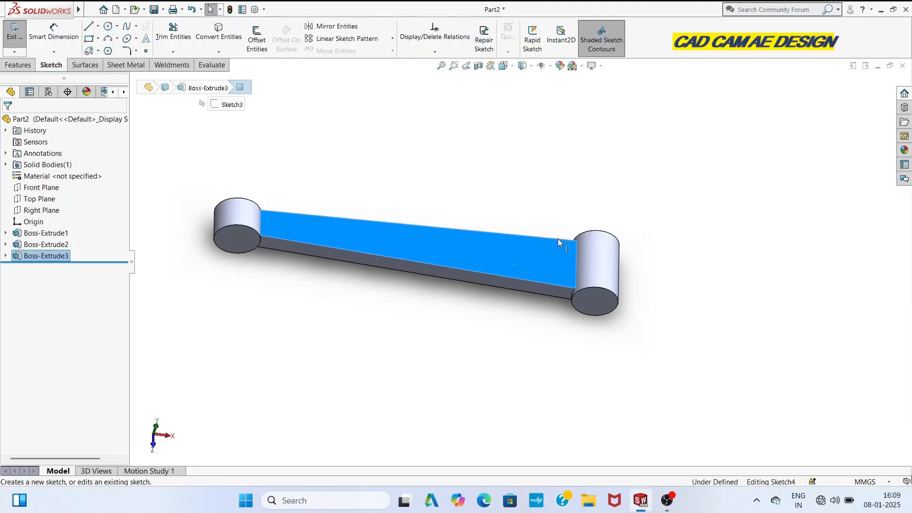
left_click(513, 66)
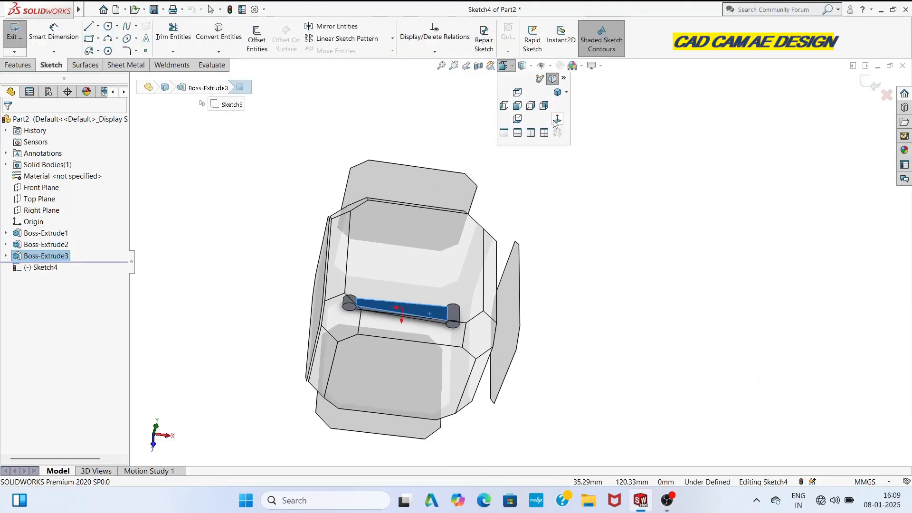
left_click(557, 120)
left_click(694, 322)
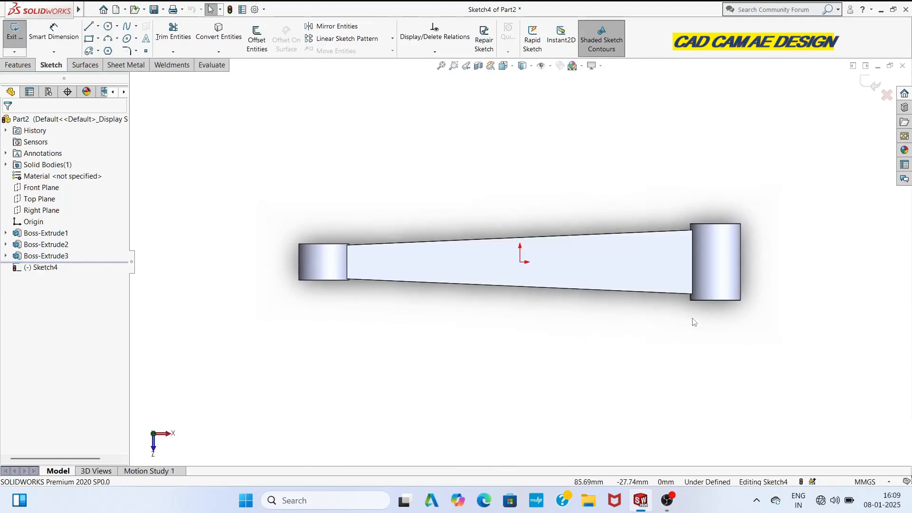
scroll(694, 322, "down", 2)
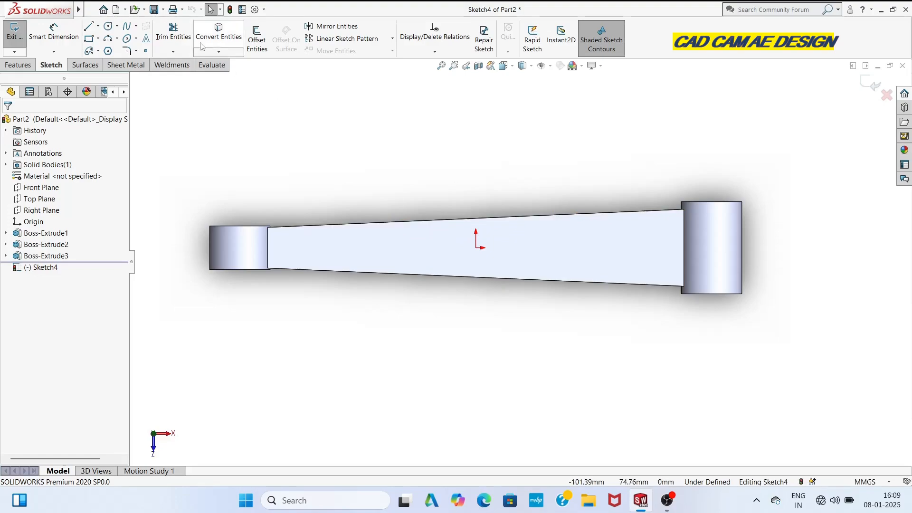
left_click(259, 40)
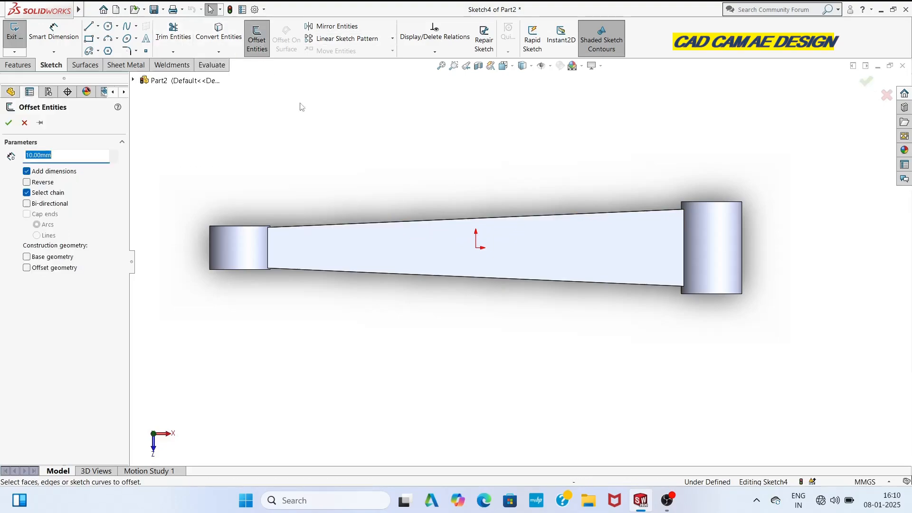
left_click(473, 220)
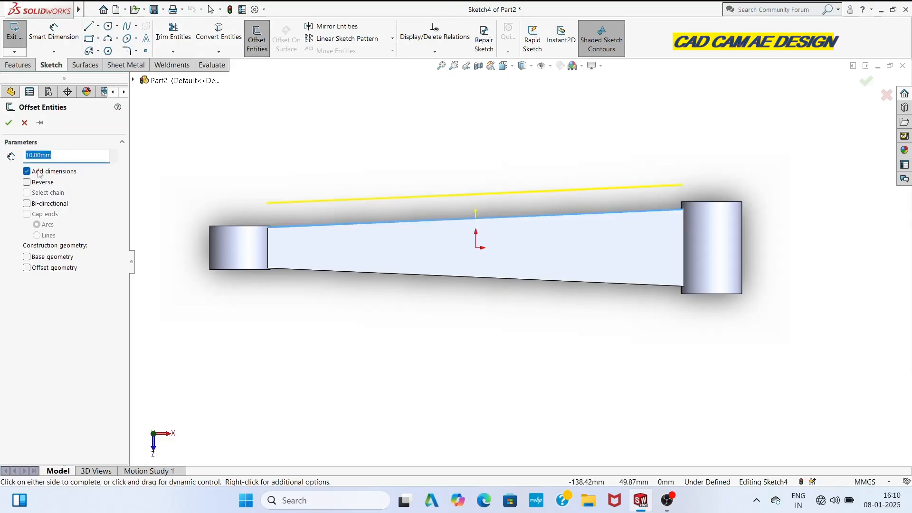
left_click(27, 182)
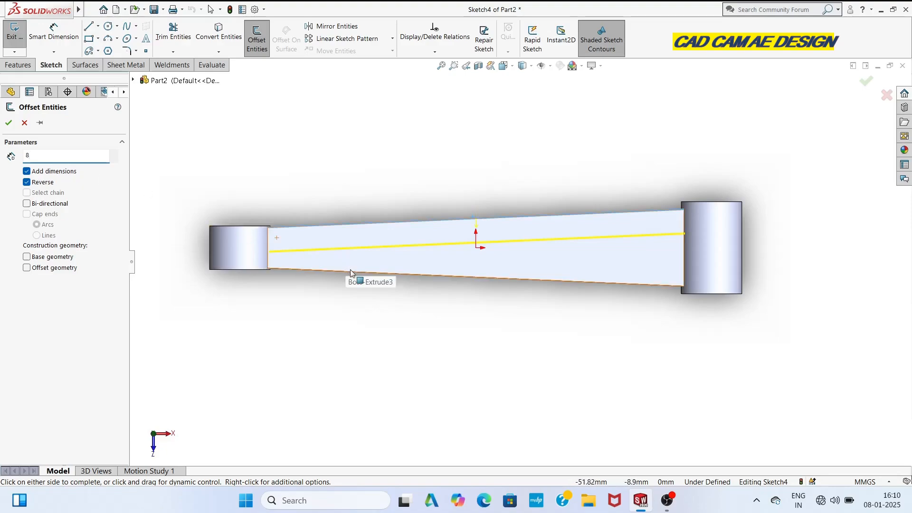
left_click(396, 275)
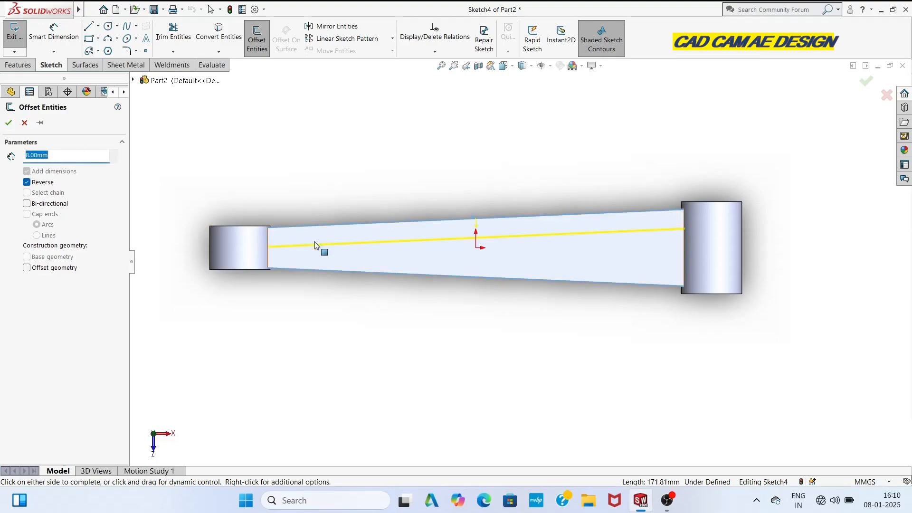
left_click(256, 41)
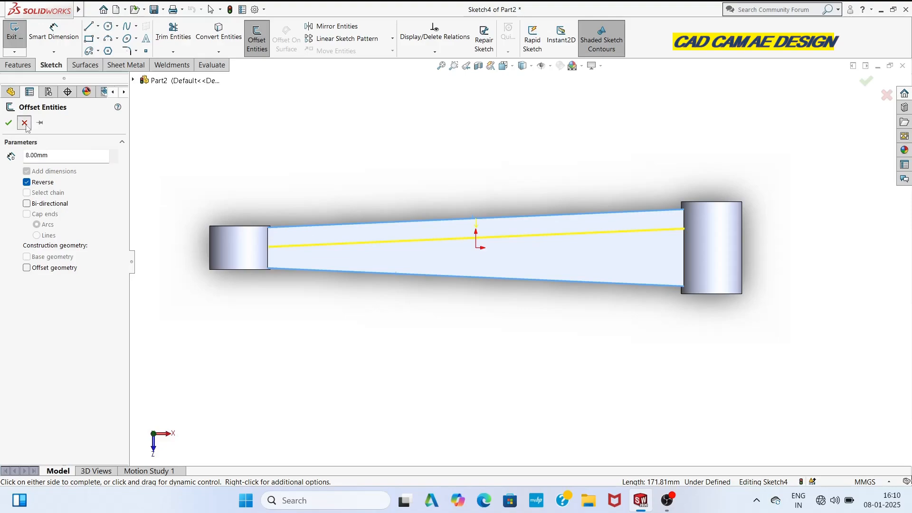
left_click(257, 42)
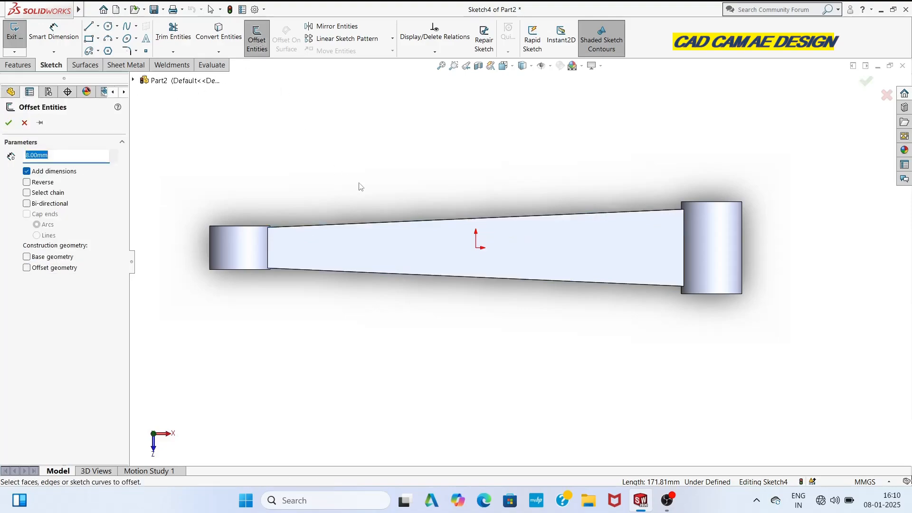
left_click(368, 224)
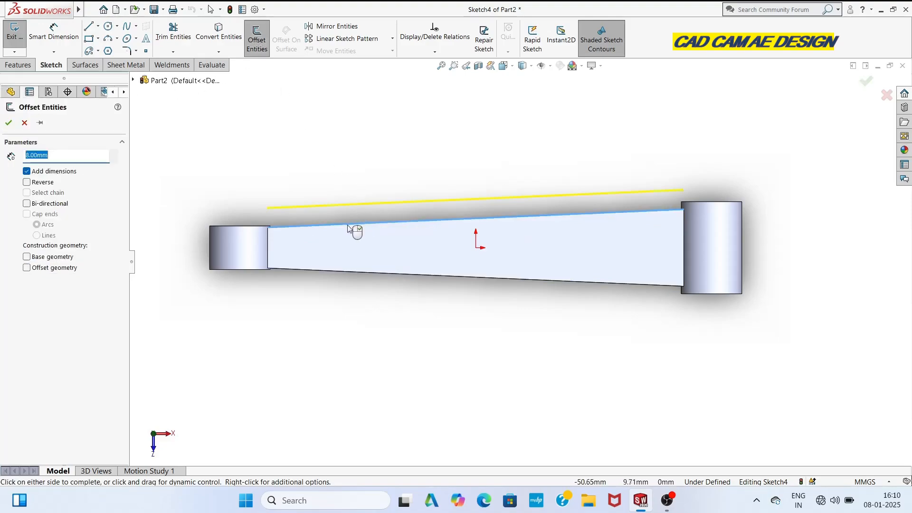
left_click(27, 183)
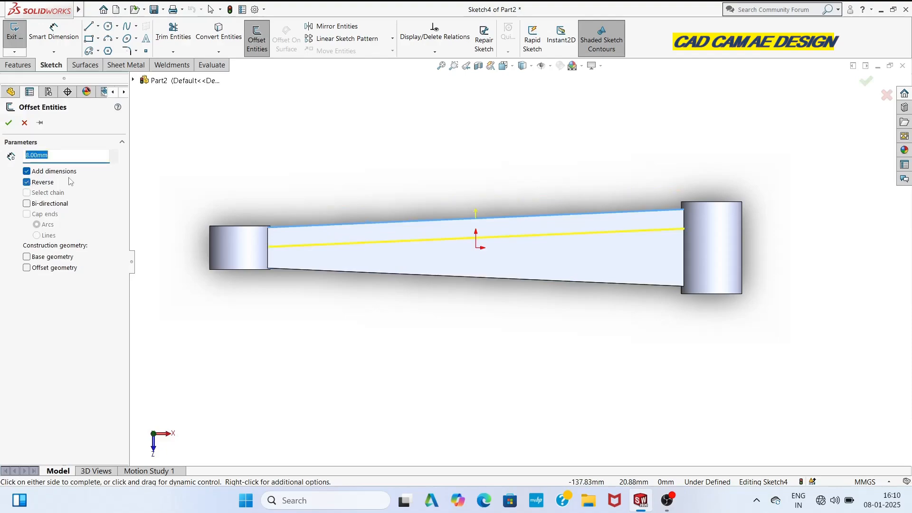
left_click(333, 275)
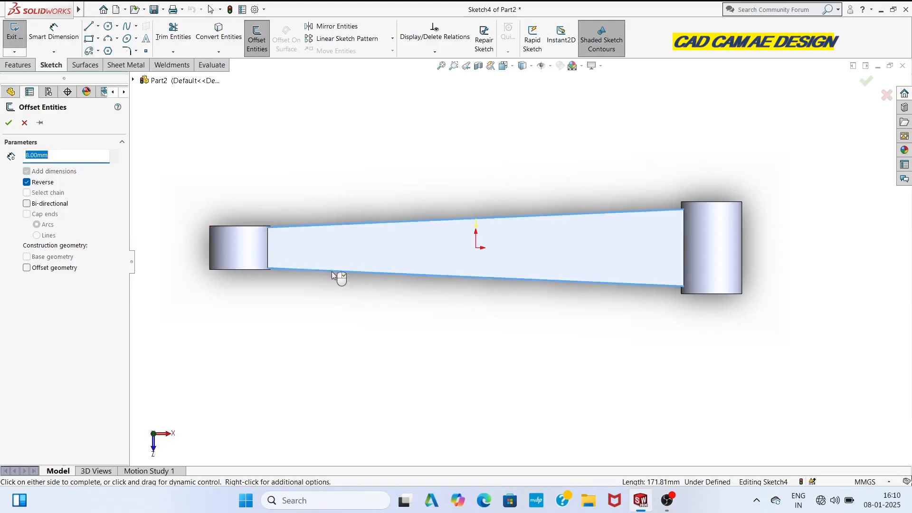
left_click(25, 124)
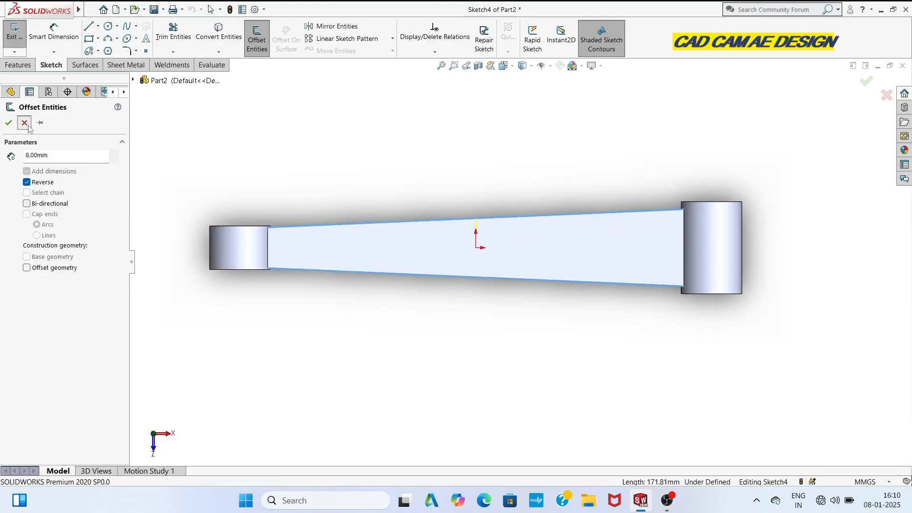
Step: Offset the arm's upper and lower sloped edges 8 mm inward onto the face, keeping the added dimensions
left_click(250, 44)
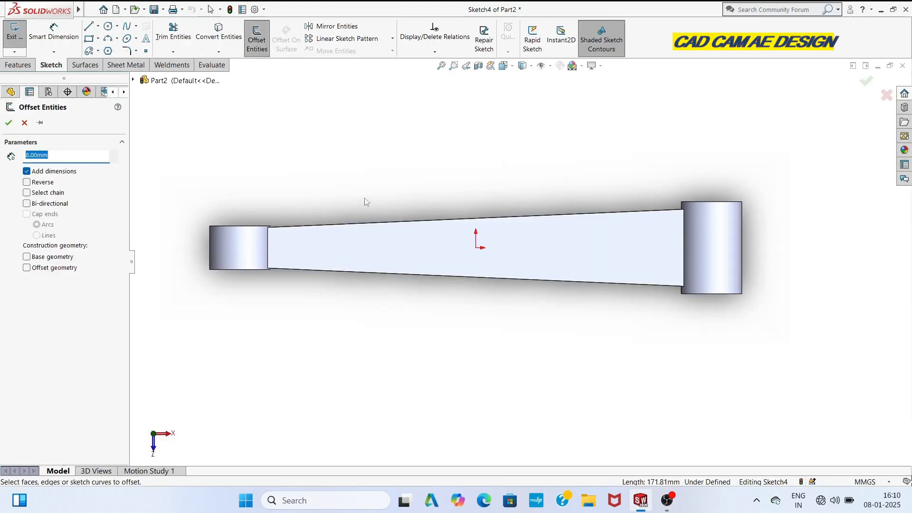
left_click(367, 227)
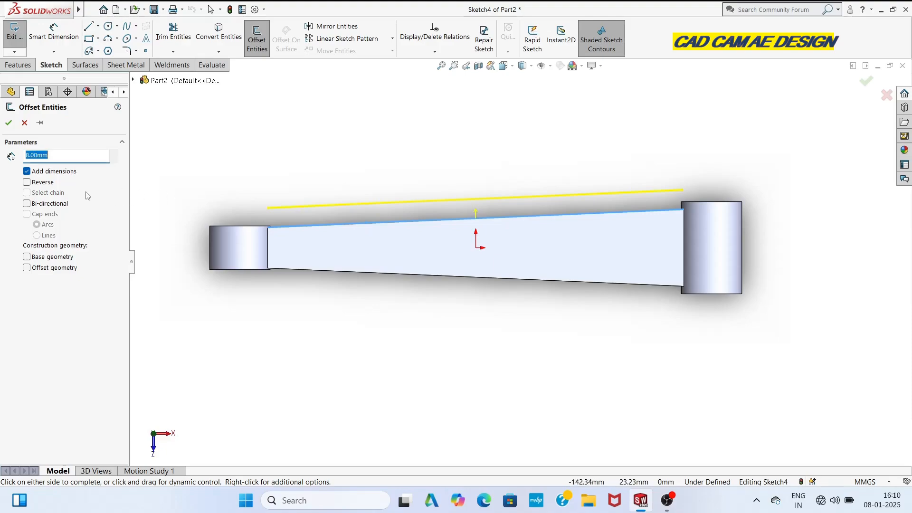
left_click(27, 183)
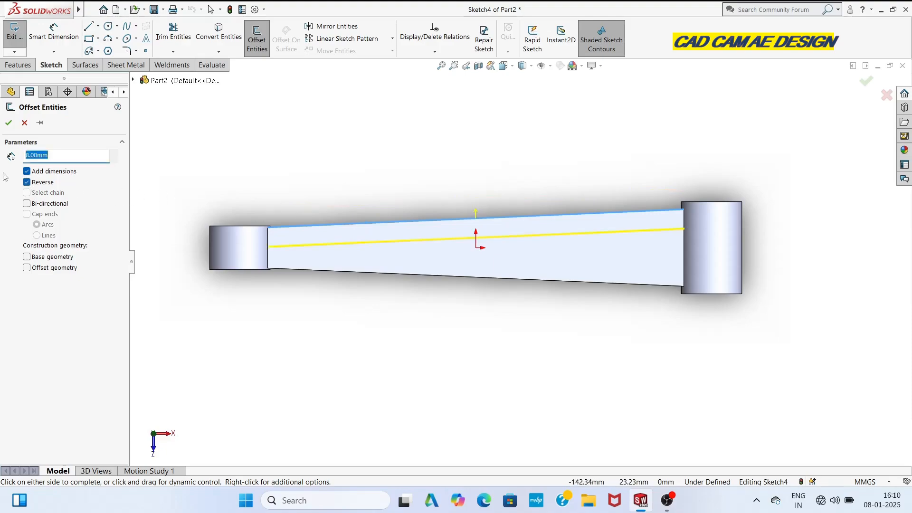
left_click(11, 123)
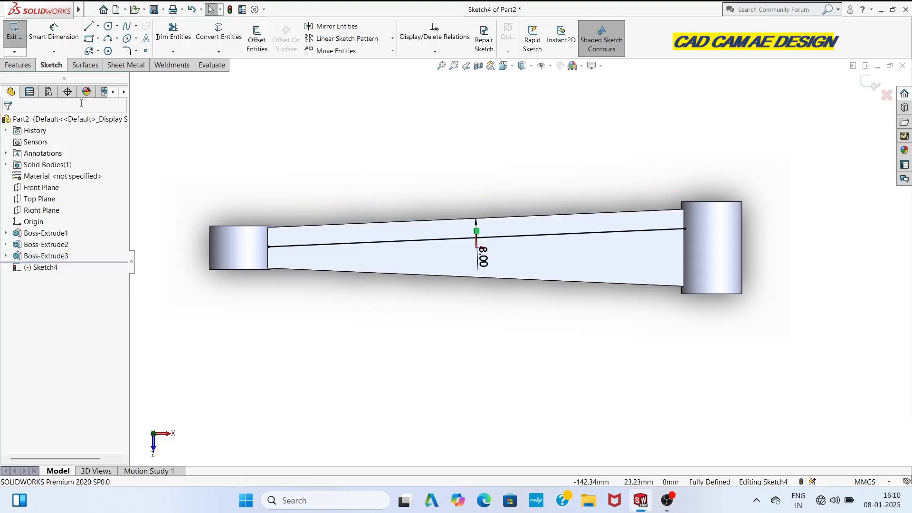
left_click(257, 42)
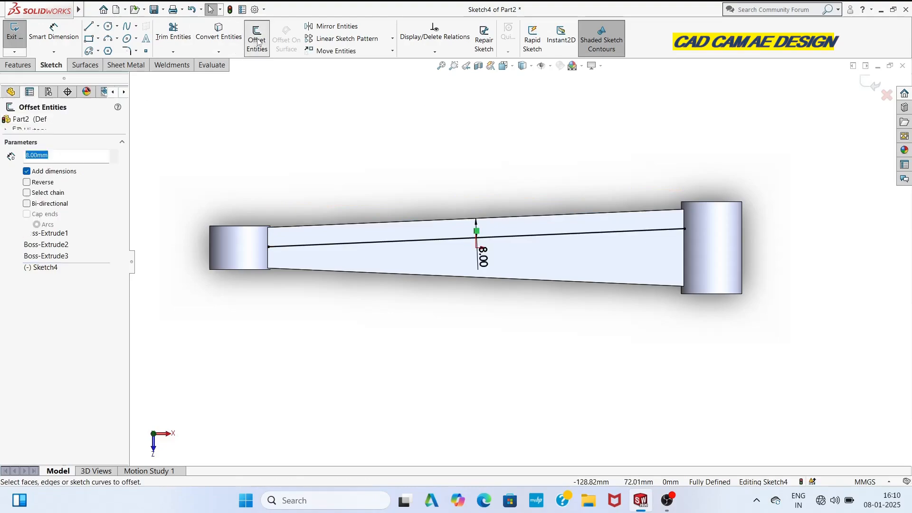
left_click(382, 275)
left_click(27, 183)
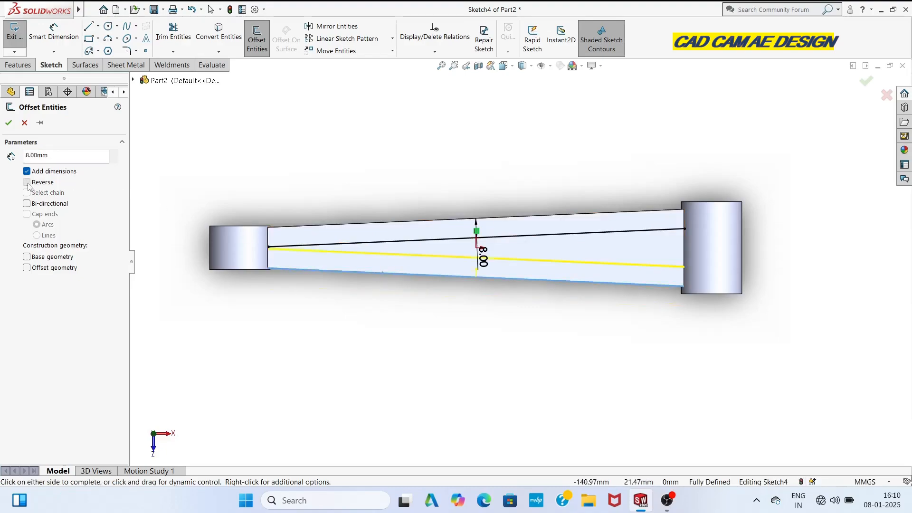
left_click(9, 123)
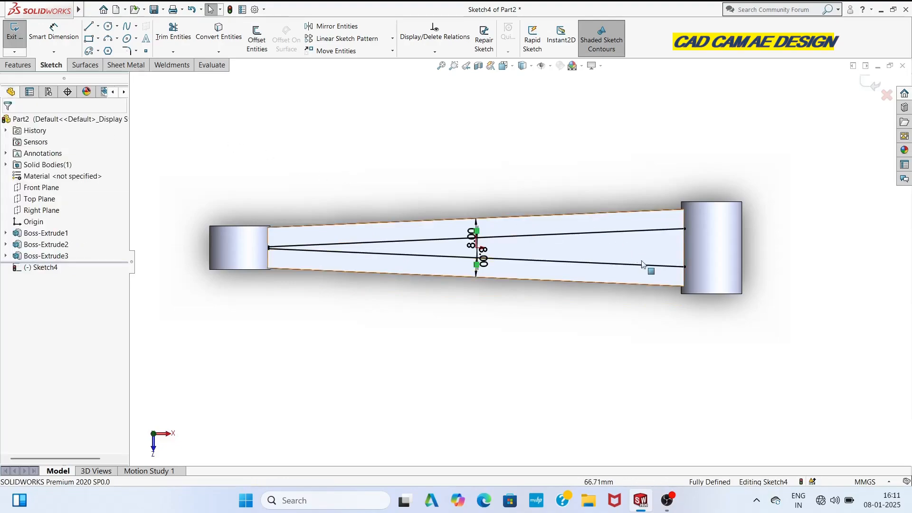
Step: Sketch a vertical line about 64 mm long across the arm, just short of the taller cylindrical boss
scroll(665, 279, "down", 1)
scroll(773, 247, "up", 1)
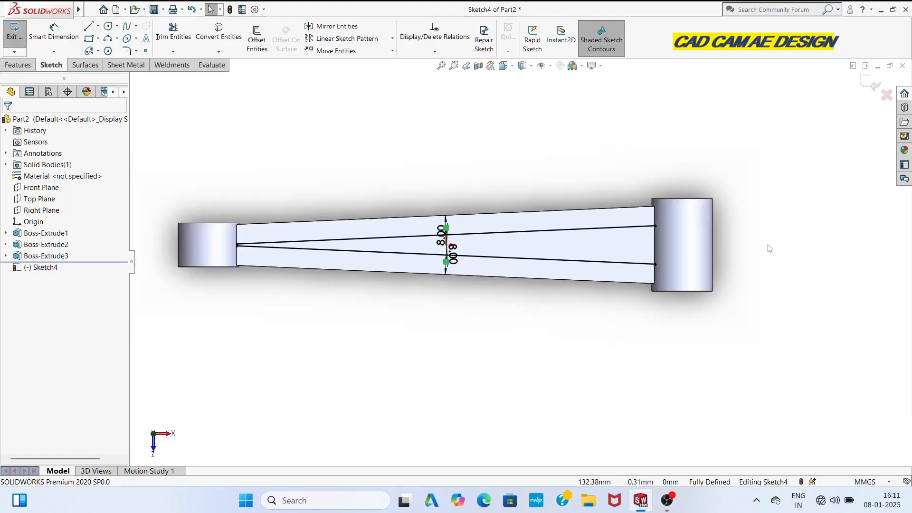
scroll(770, 248, "down", 1)
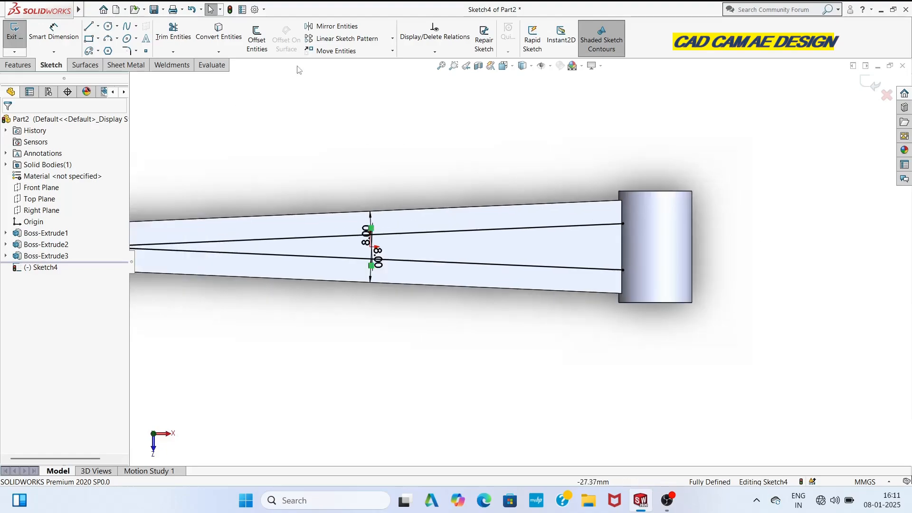
left_click(88, 27)
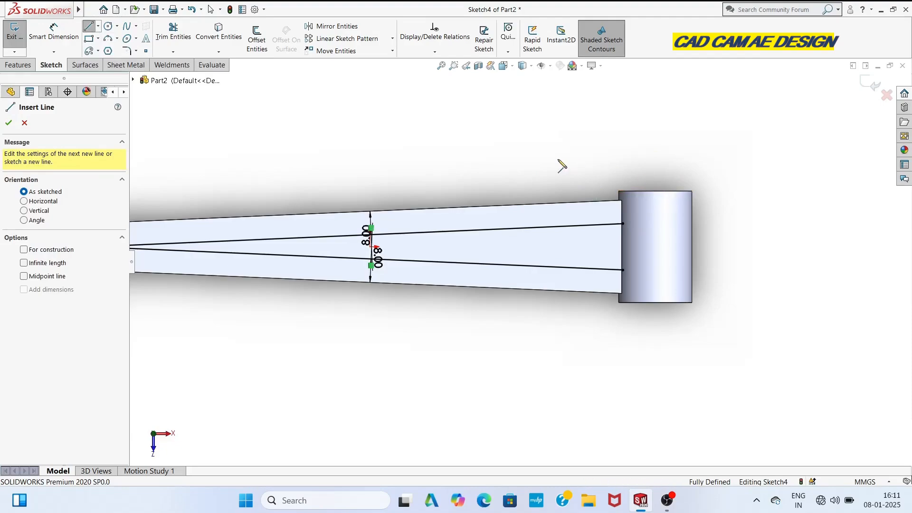
left_click(584, 162)
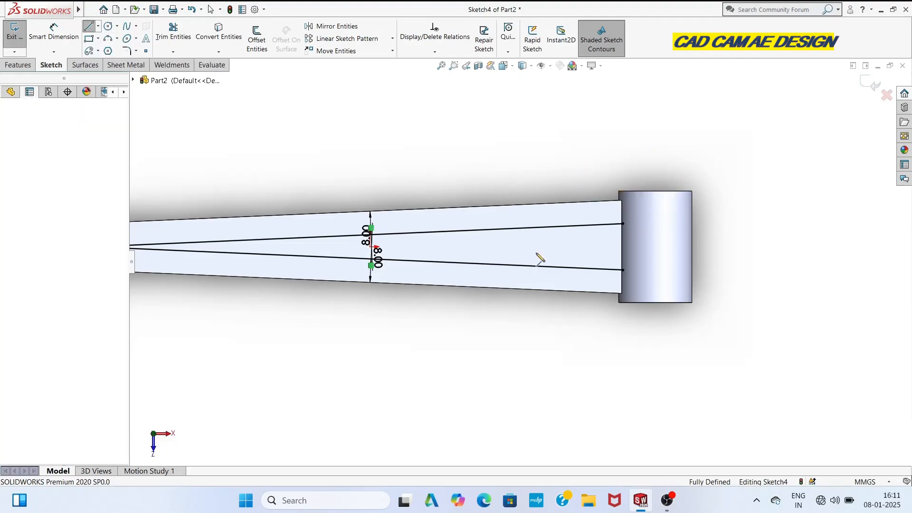
left_click(584, 349)
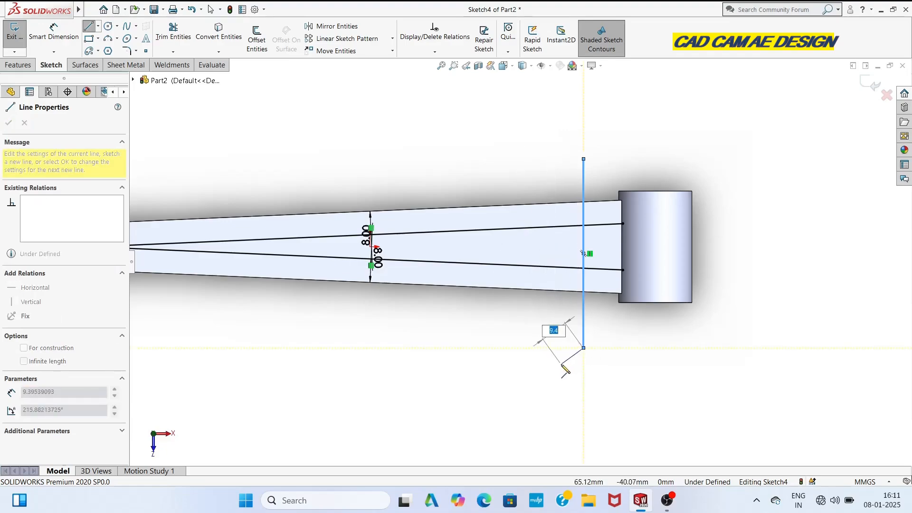
key("Escape")
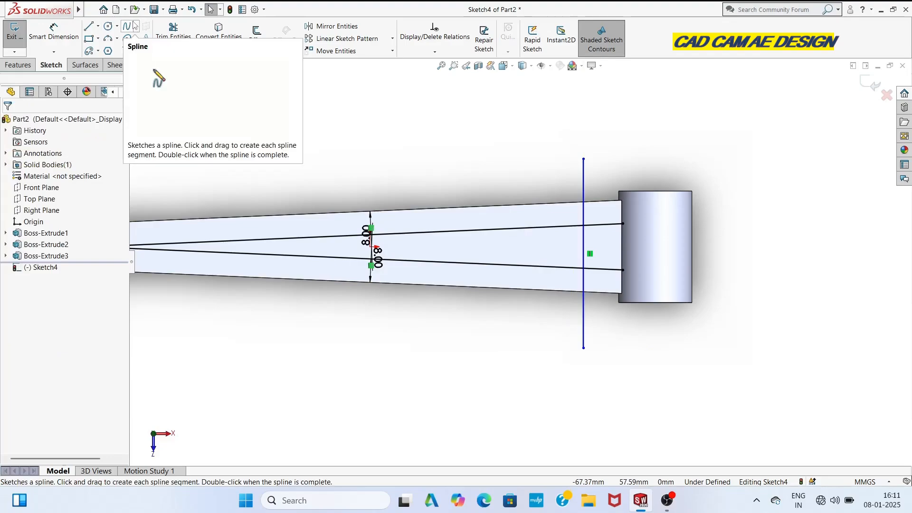
left_click(53, 33)
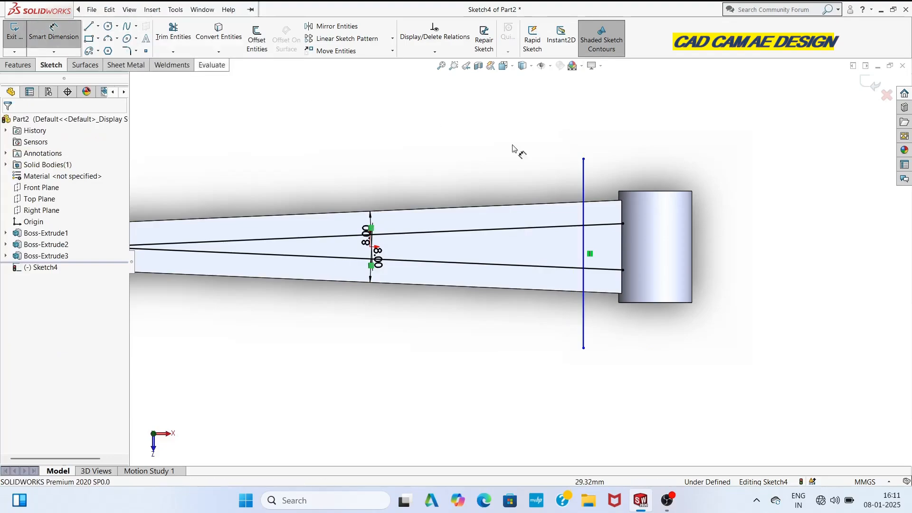
left_click(656, 193)
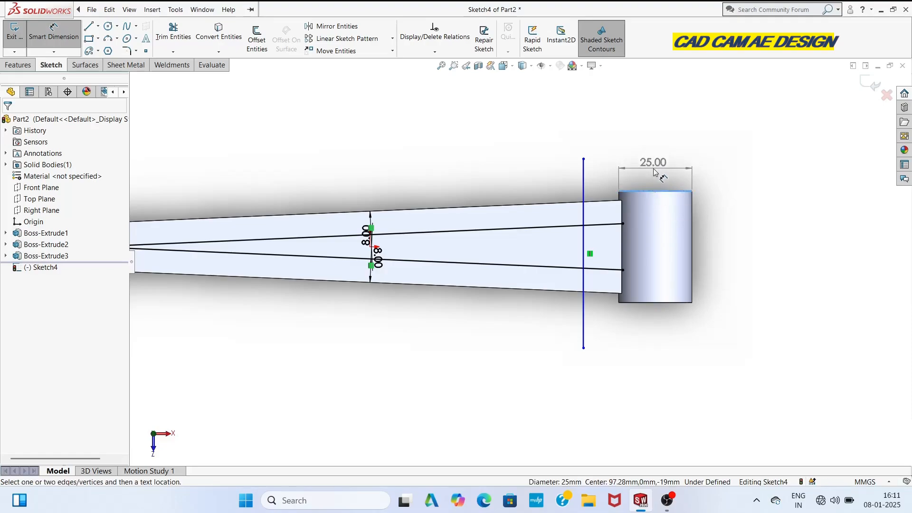
key("Escape")
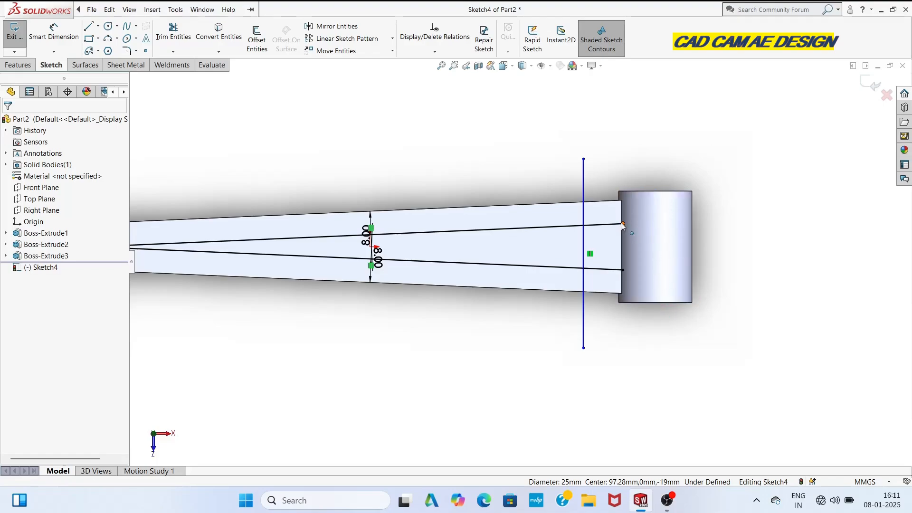
Step: Sketch a vertical line about 48 mm long from the middle of the taller boss's upper edge down past its lower edge
left_click(98, 26)
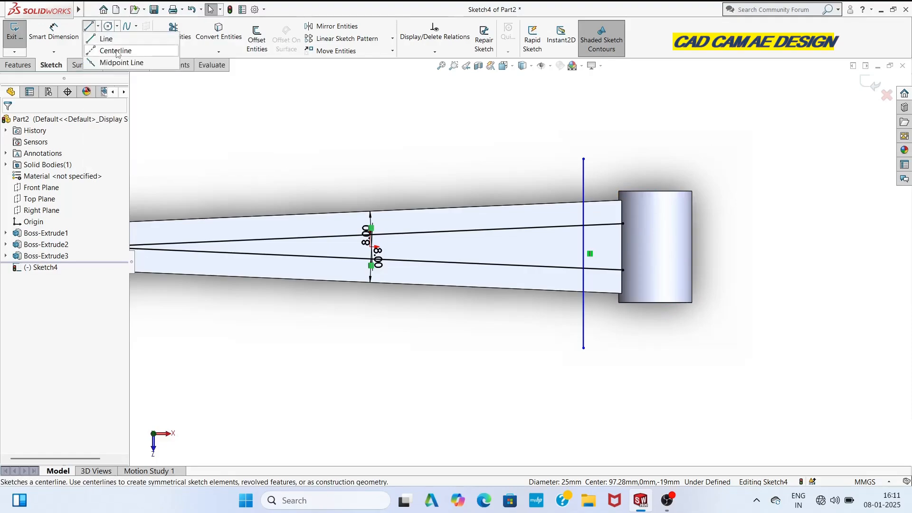
left_click(115, 42)
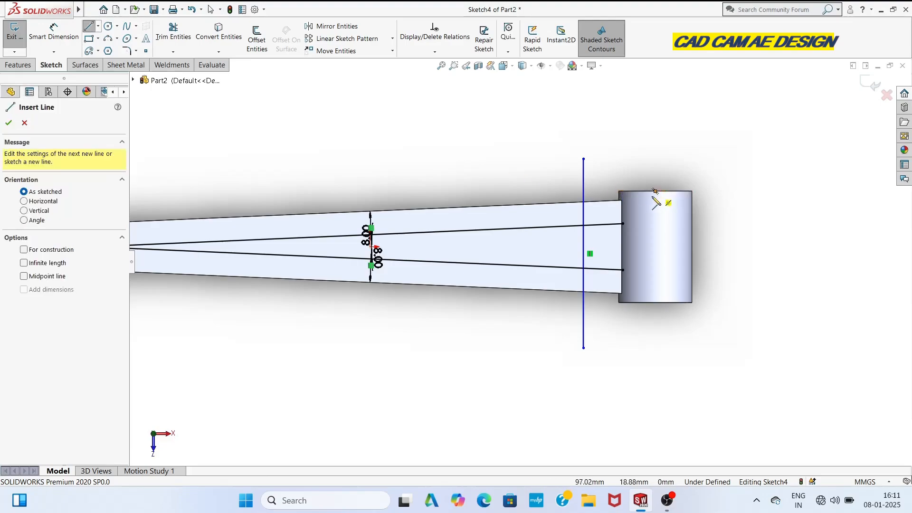
left_click(655, 191)
left_click(655, 331)
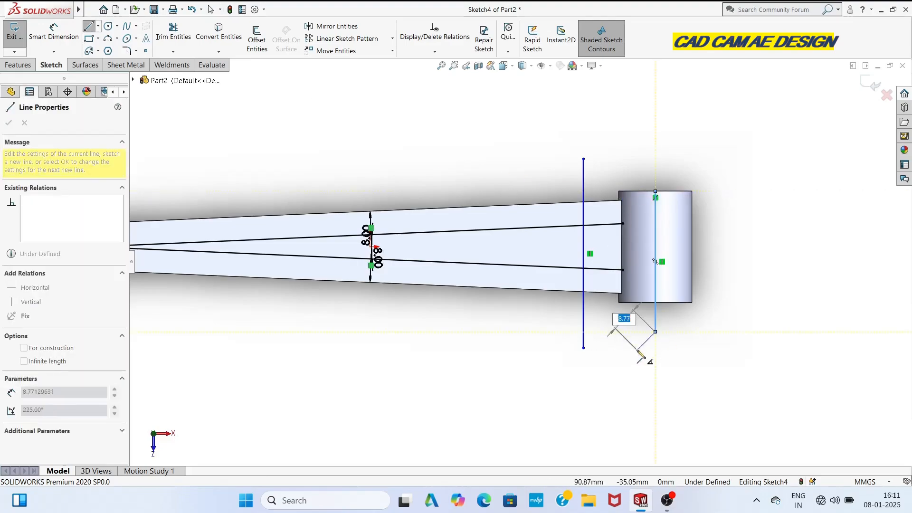
key("Escape")
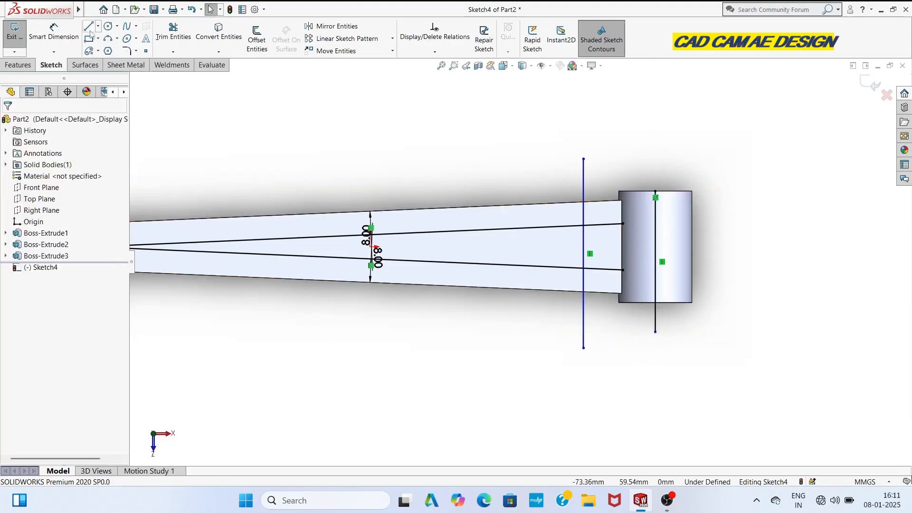
Step: Dimension the distance between the vertical line crossing the arm and the one on the taller boss to 20.67 mm
left_click(64, 30)
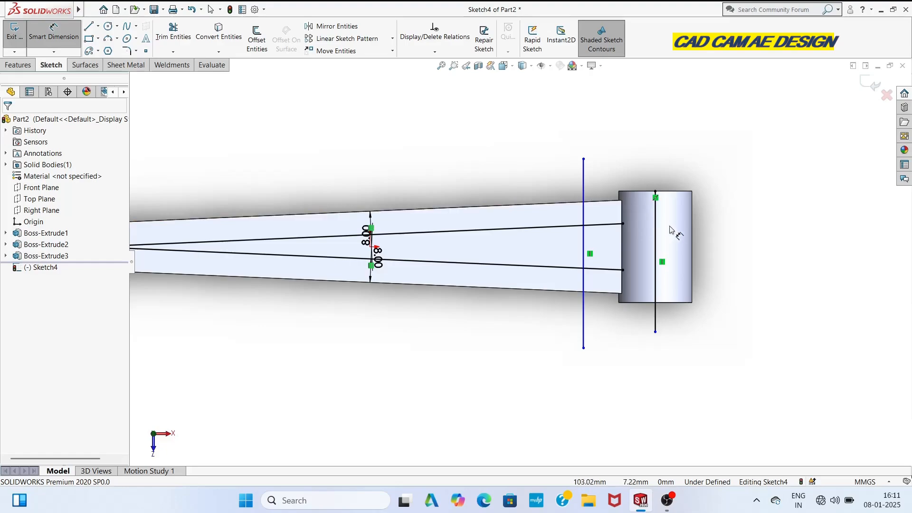
left_click(656, 232)
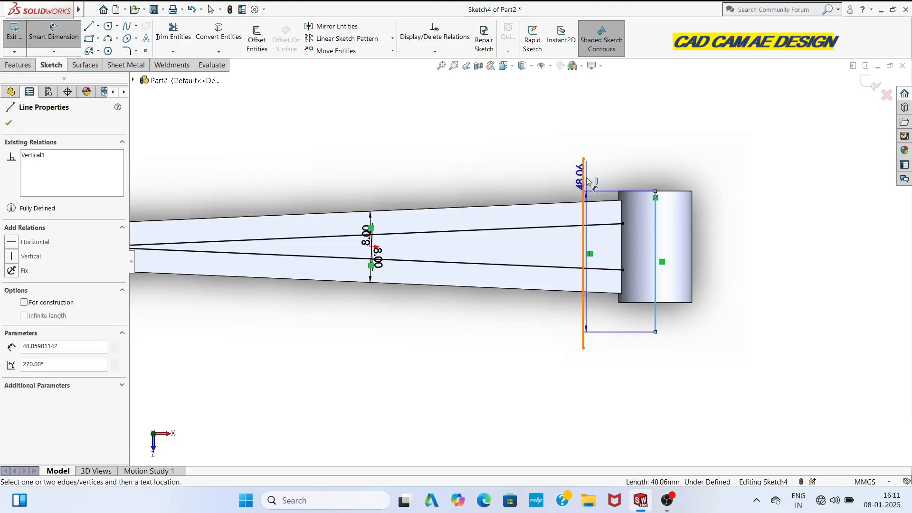
left_click(587, 180)
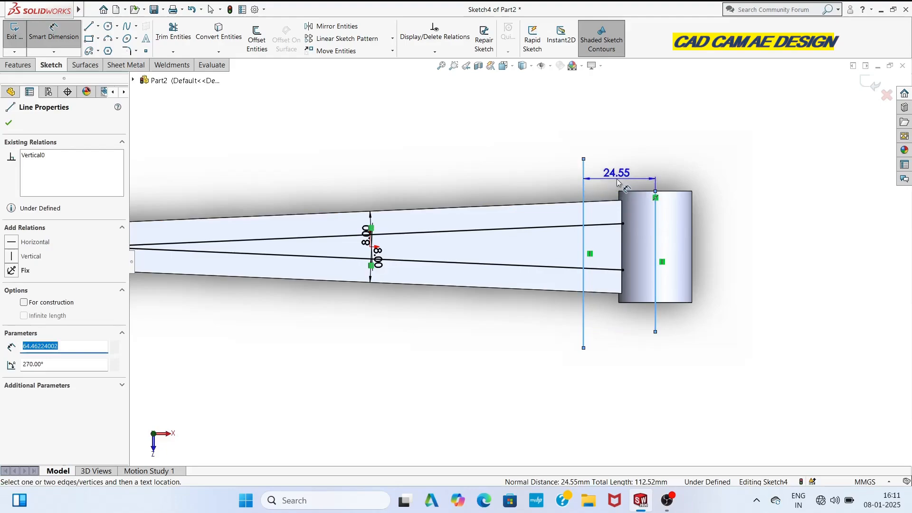
left_click(618, 182)
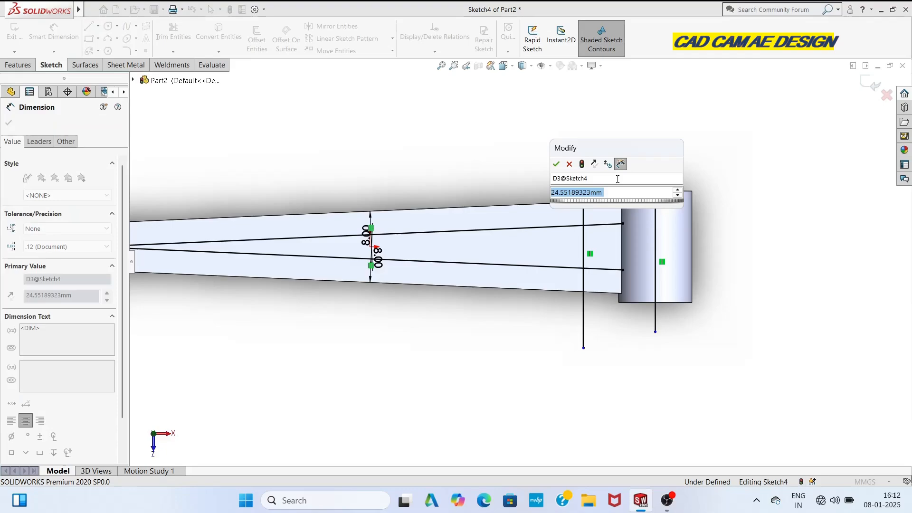
type("20")
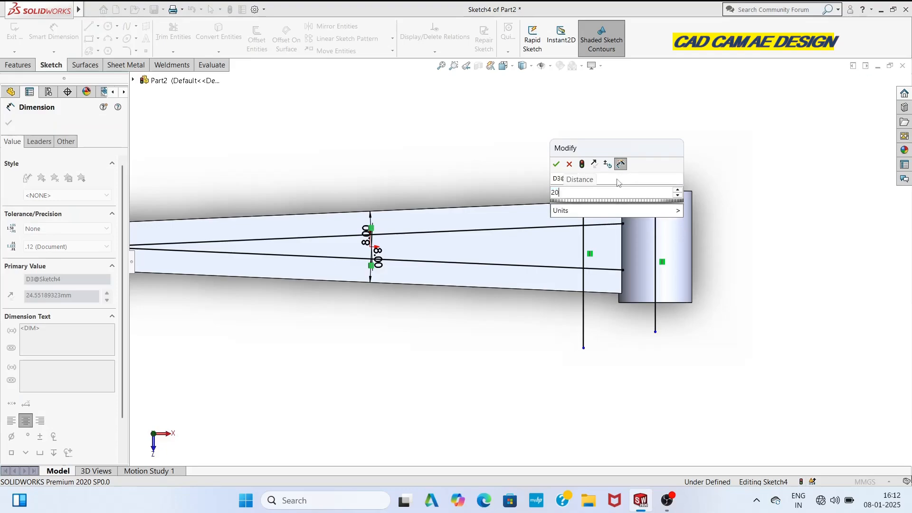
type(".67")
key("Return")
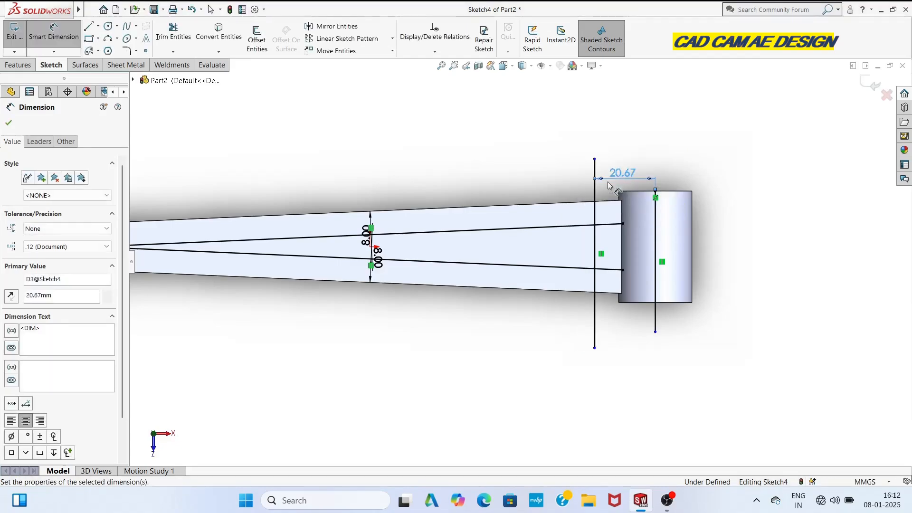
left_click(514, 122)
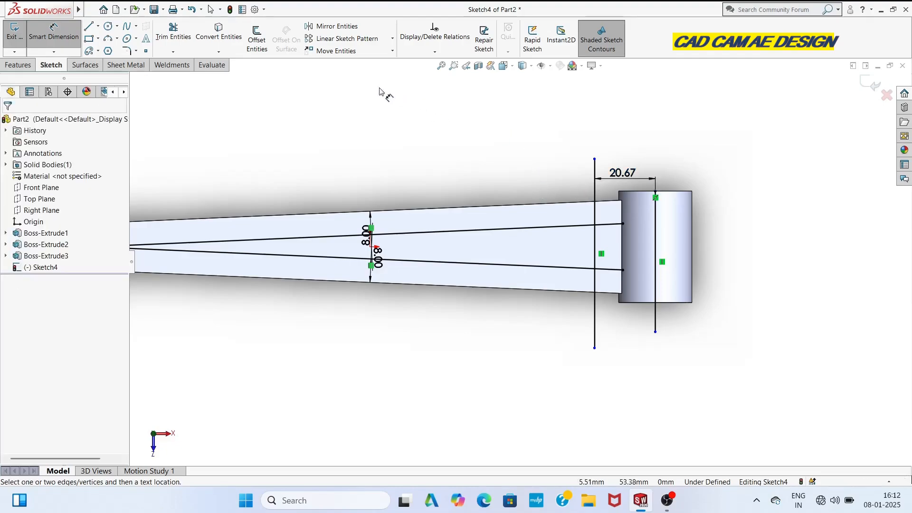
Step: Offset the vertical line crossing the arm 100 mm toward the shorter boss, with the offset dimension added
left_click(259, 43)
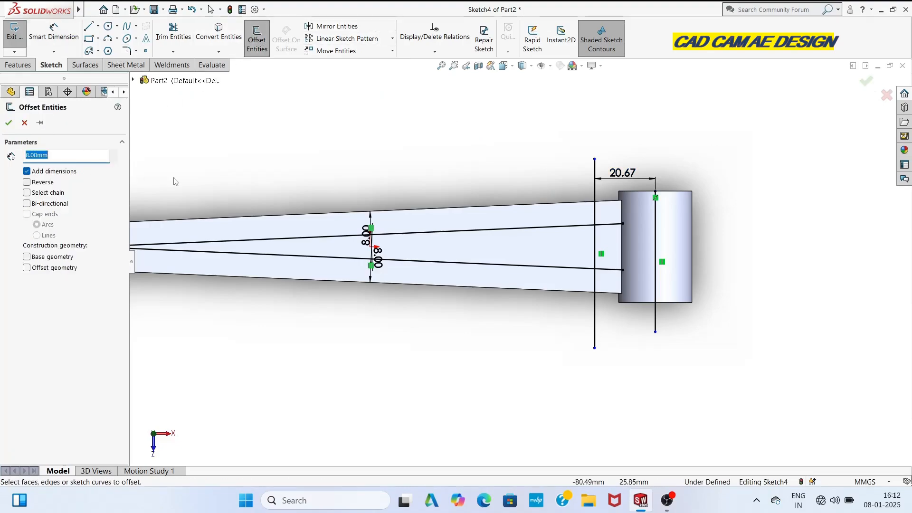
left_click(595, 243)
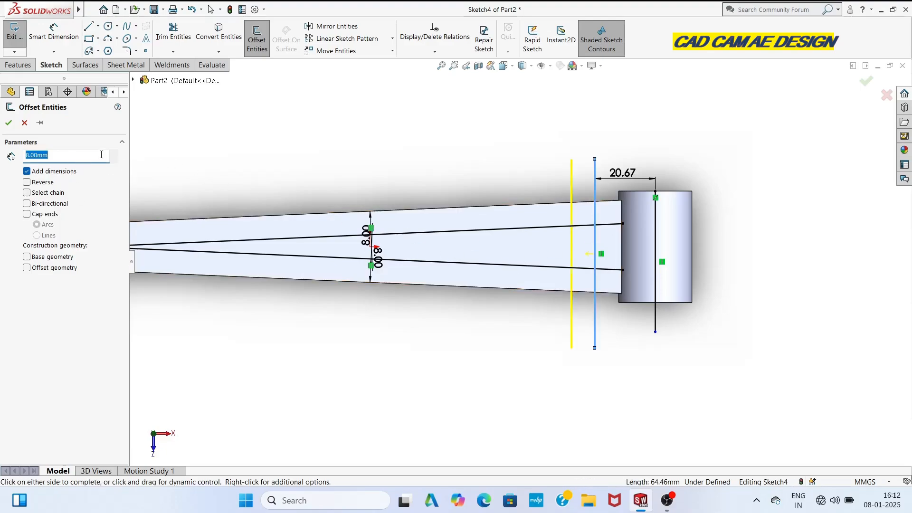
key("BackSpace")
key("Return")
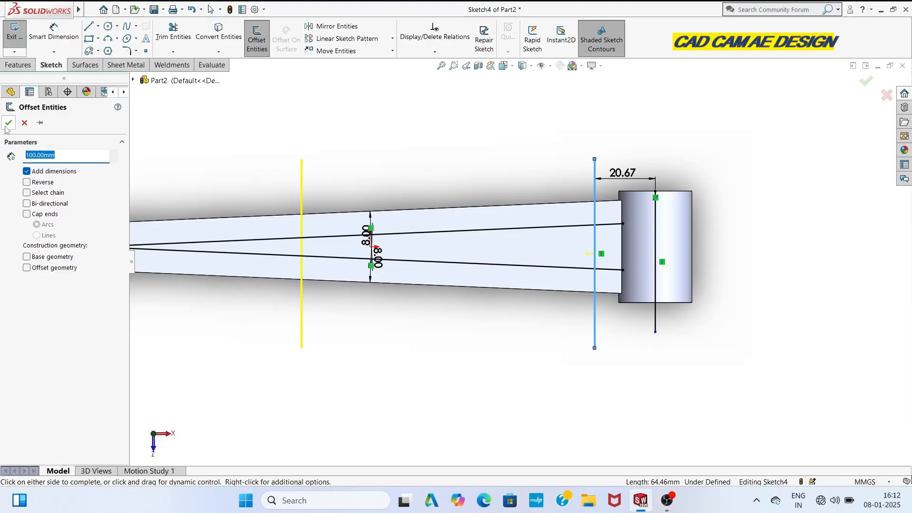
left_click(9, 123)
scroll(503, 289, "down", 1)
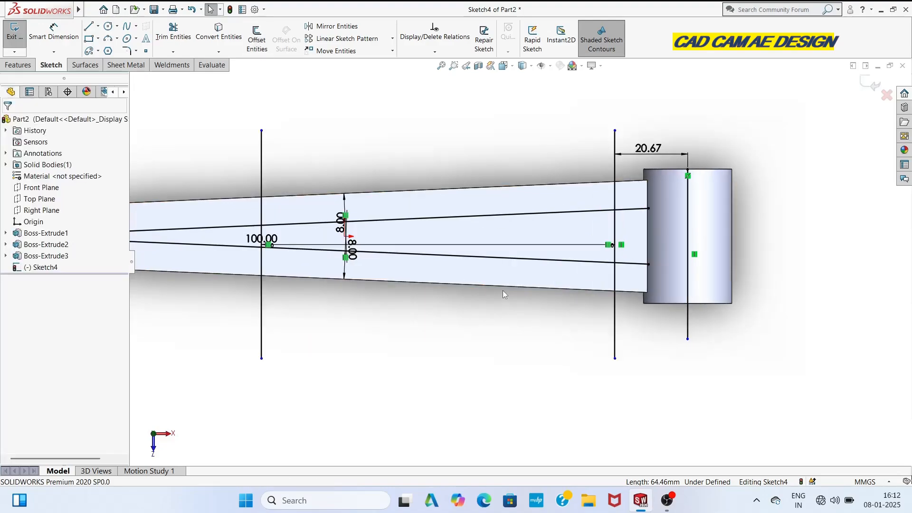
scroll(503, 290, "up", 2)
Step: Power-trim the excess line ends and the vertical line on the taller boss, leaving a closed tapered profile on the arm
left_click(52, 32)
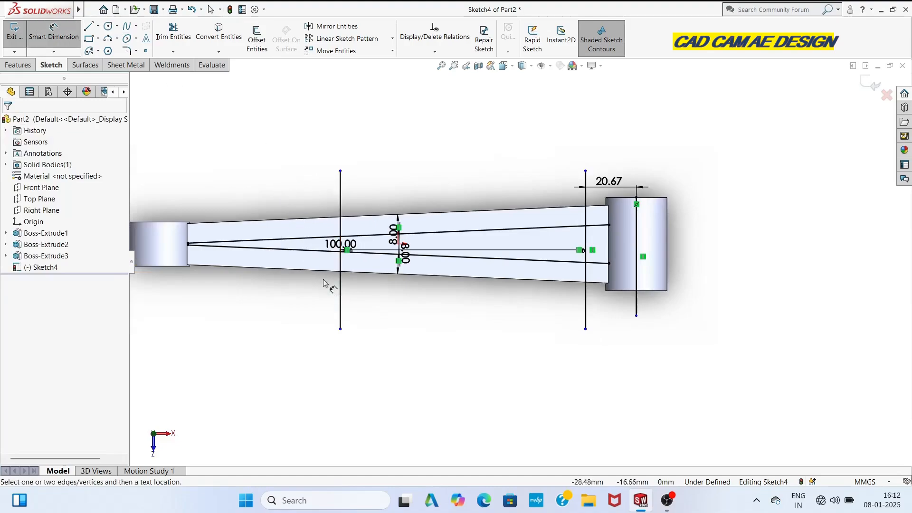
left_click(173, 33)
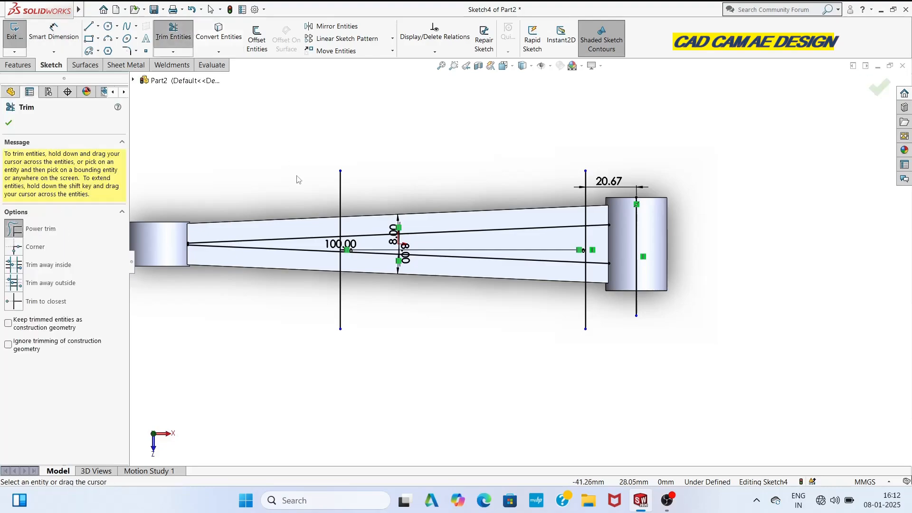
mouse_move(298, 176)
left_mouse_down()
mouse_move(363, 302)
mouse_move(296, 220)
mouse_move(377, 194)
left_mouse_up()
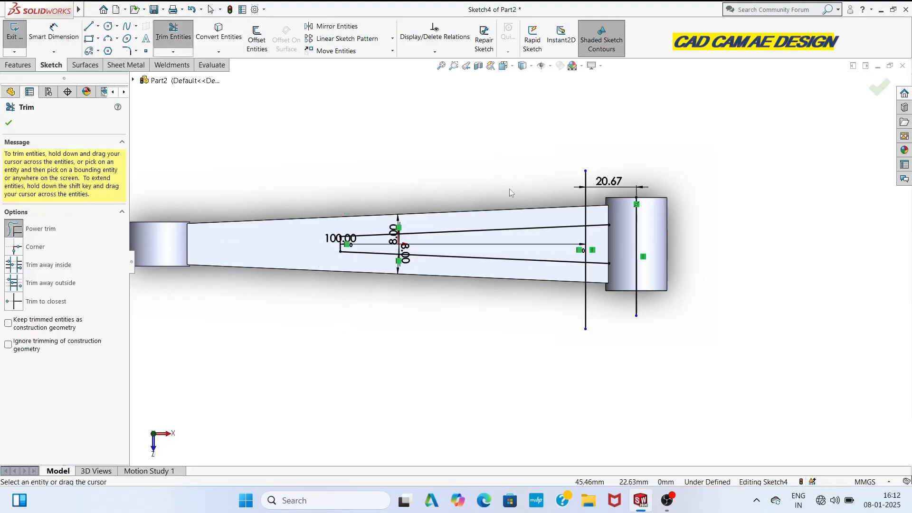
mouse_move(533, 192)
left_mouse_down()
mouse_move(612, 205)
mouse_move(650, 252)
mouse_move(624, 286)
mouse_move(594, 281)
mouse_move(601, 249)
mouse_move(591, 220)
left_mouse_up()
scroll(457, 266, "down", 3)
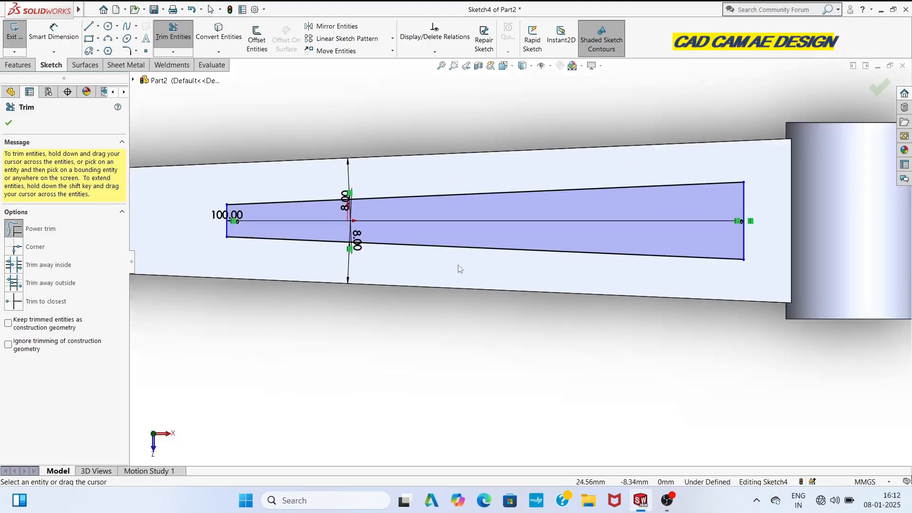
scroll(496, 284, "up", 4)
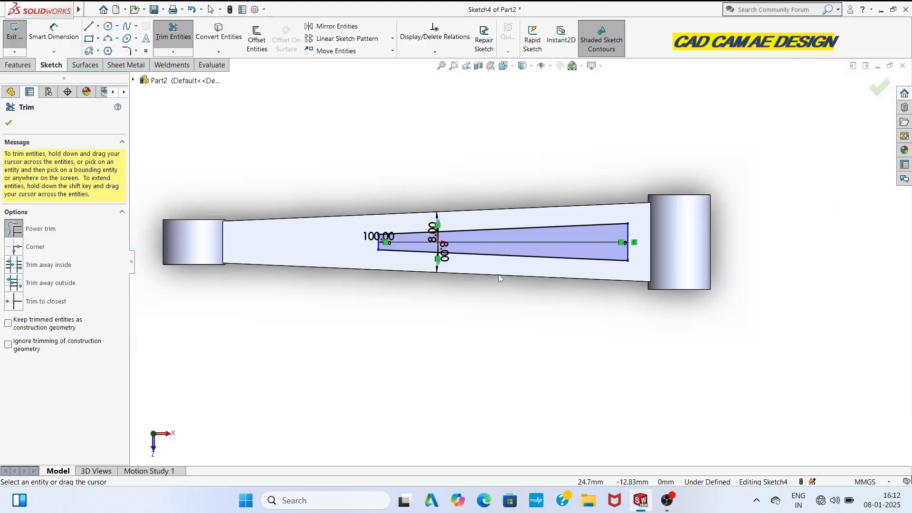
scroll(498, 275, "down", 2)
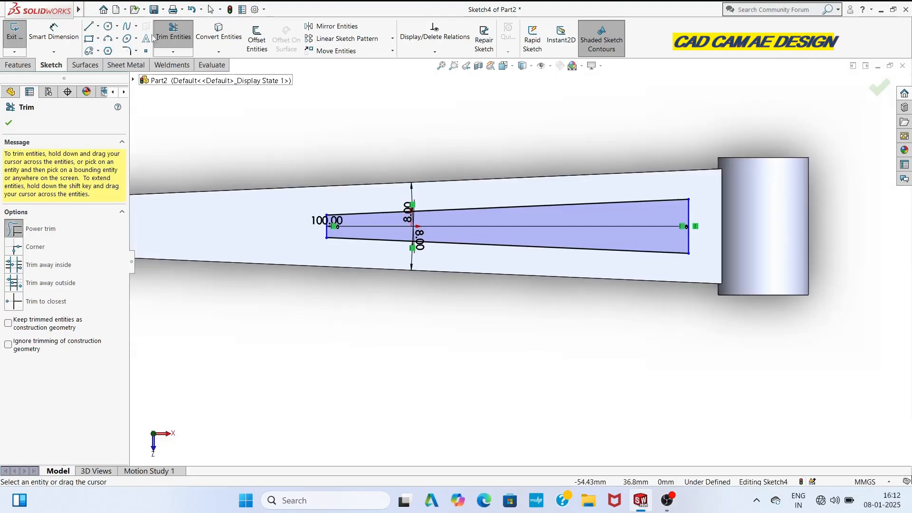
Step: Add 3 mm sketch fillets to both corners at the narrow end of the tapered profile
left_click(132, 54)
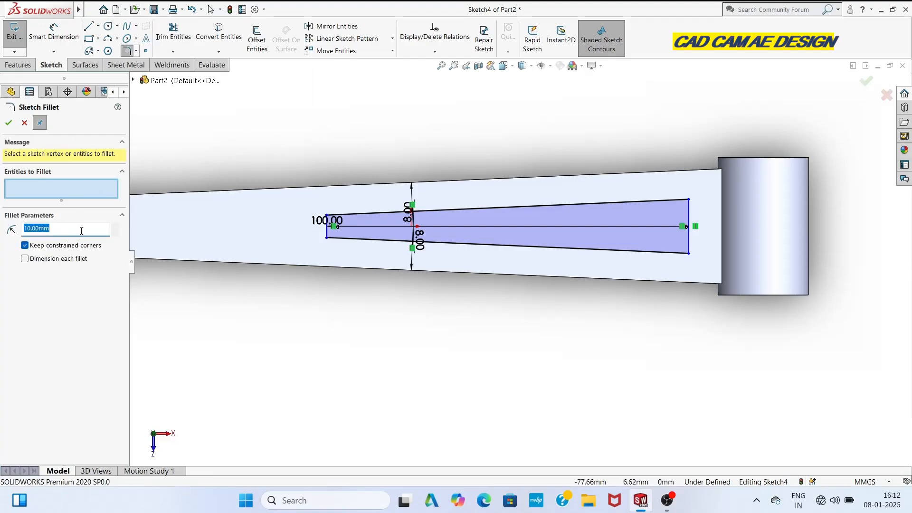
key("BackSpace")
type("3")
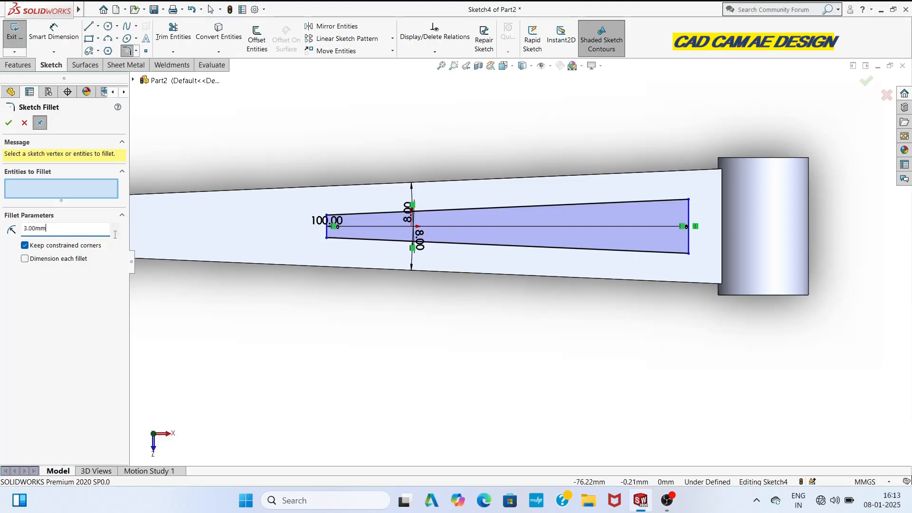
left_click(327, 238)
left_click(328, 217)
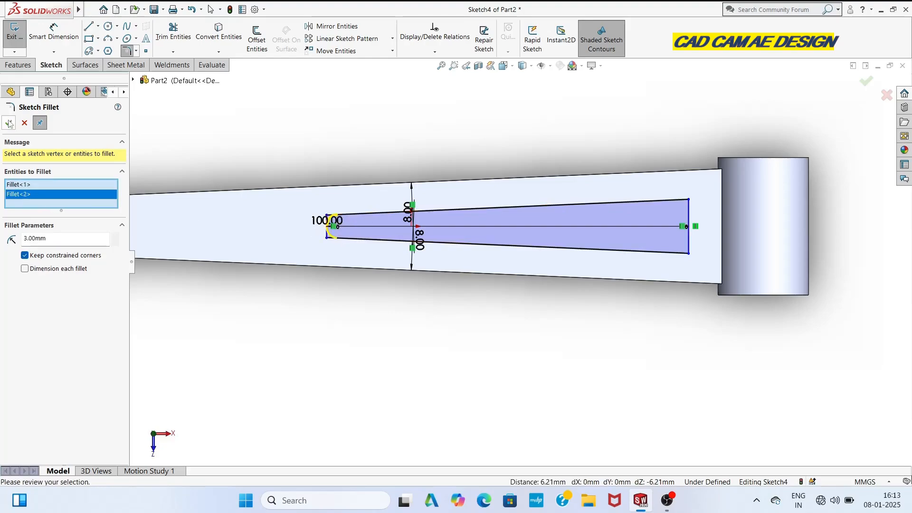
left_click(8, 123)
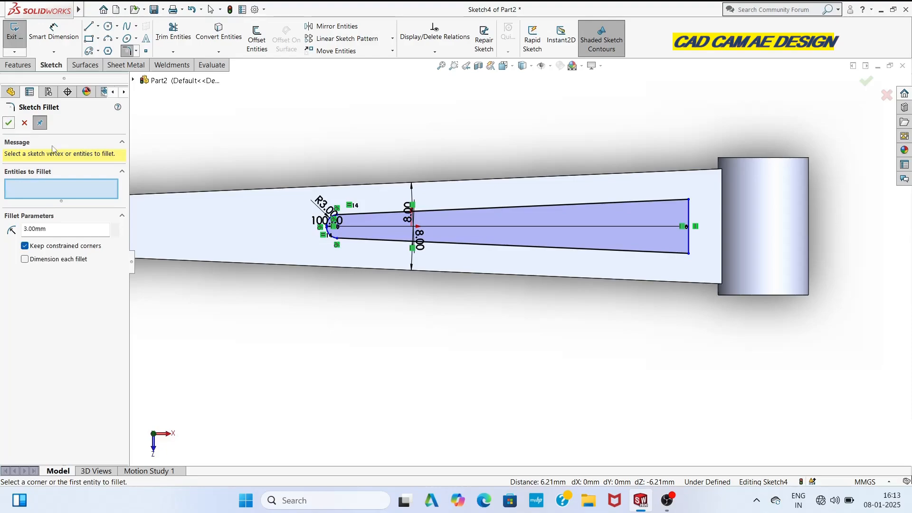
Step: Add 5 mm sketch fillets to both corners at the wide end of the tapered profile
left_click(64, 228)
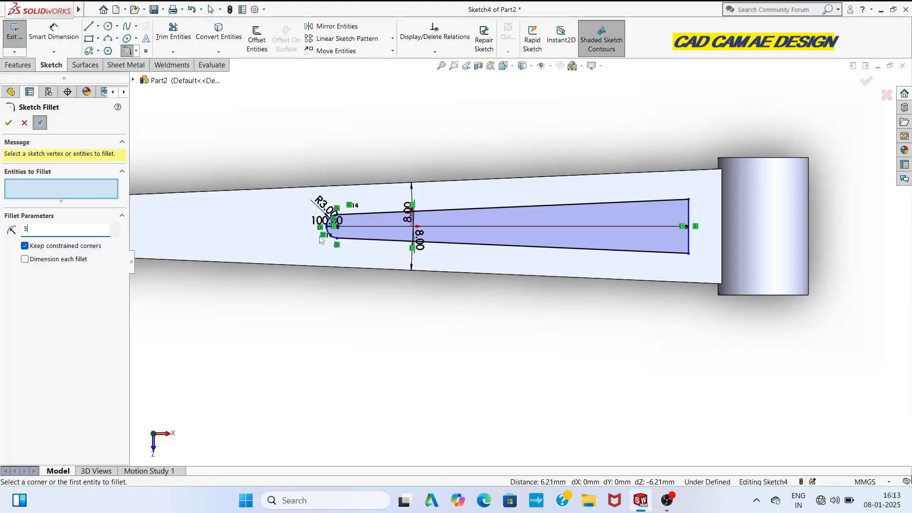
left_click(688, 201)
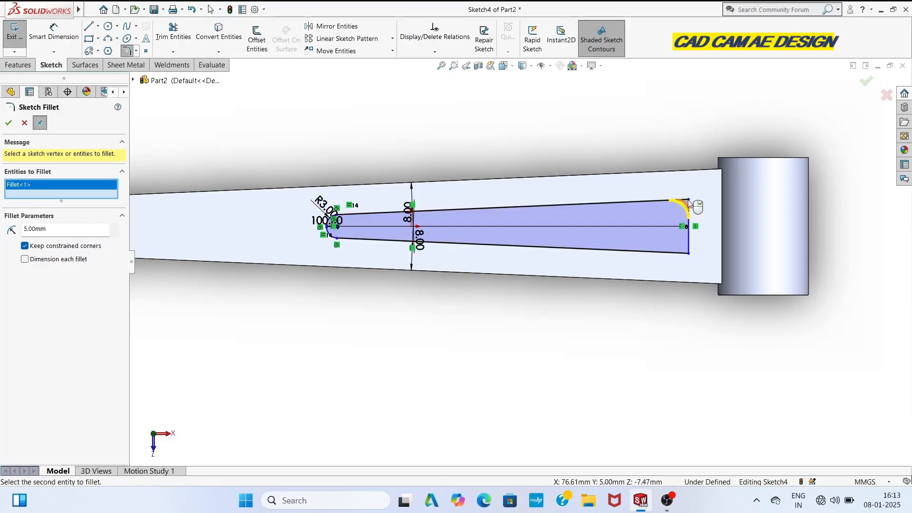
left_click(688, 254)
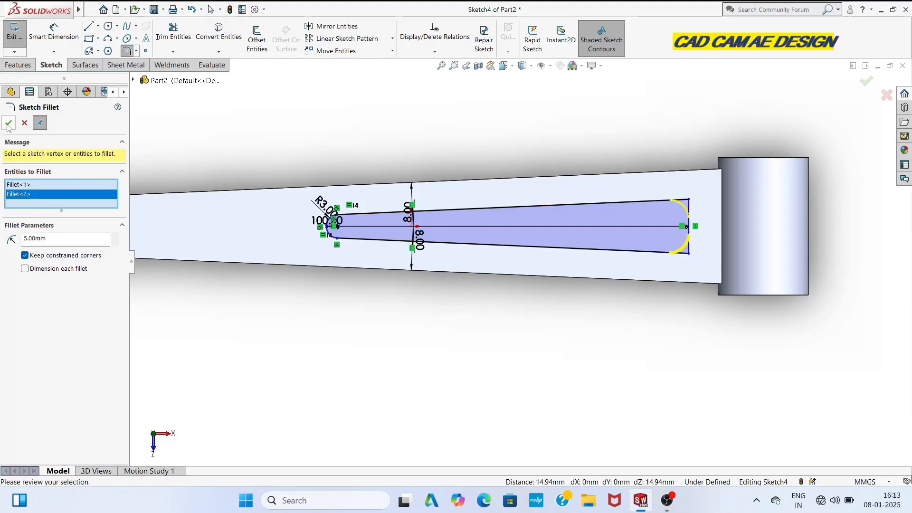
left_click(8, 123)
scroll(497, 313, "up", 4)
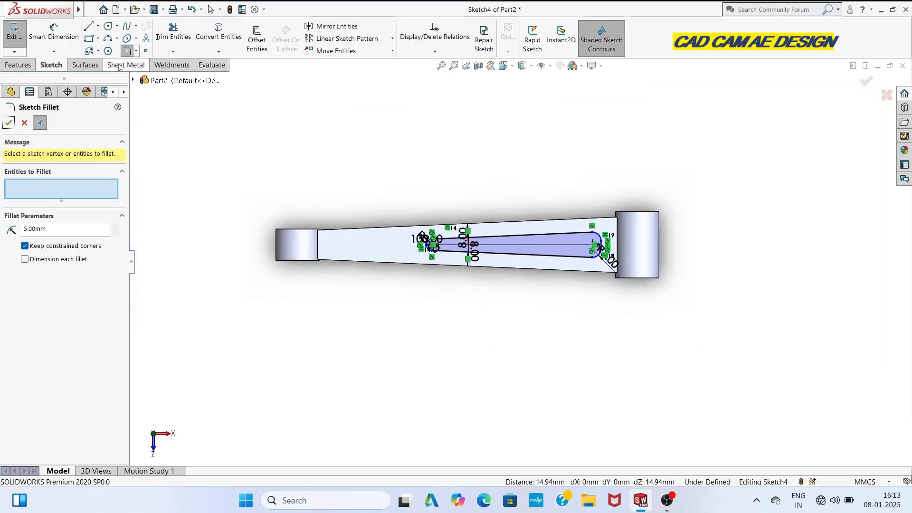
Step: Exit the sketch and cut the tapered profile through the arm with a 41 mm blind Extruded Cut
left_click(19, 65)
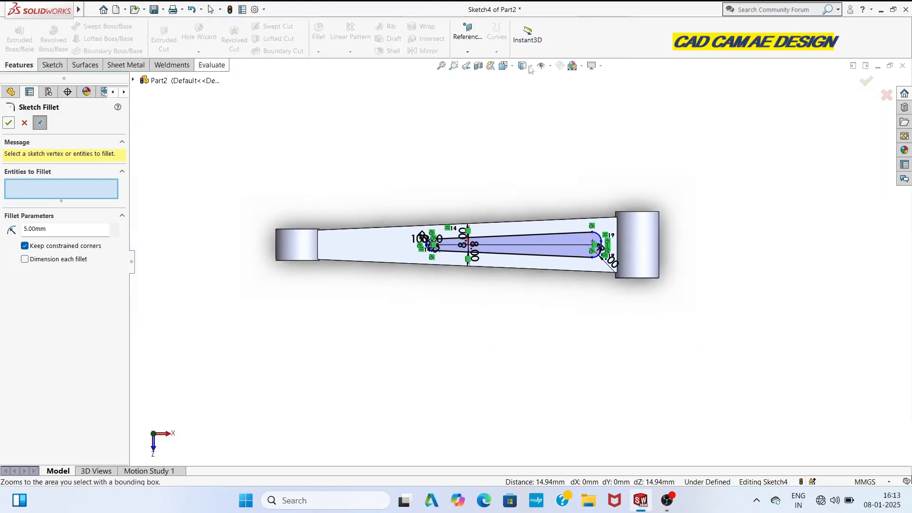
left_click(866, 81)
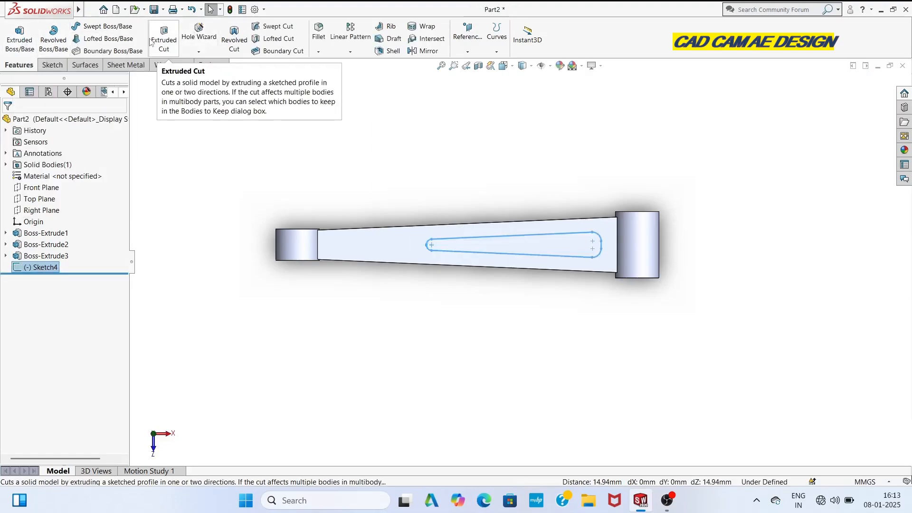
left_click(164, 45)
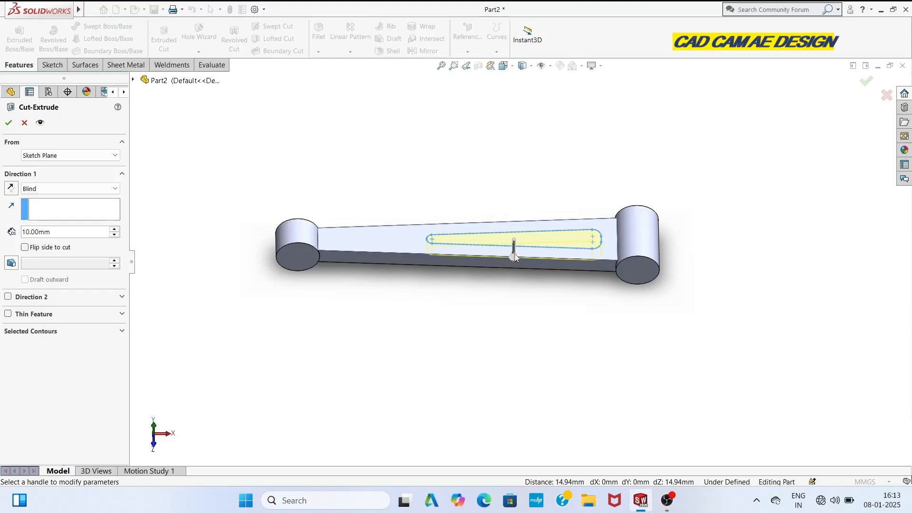
left_click_drag(514, 253, 513, 286)
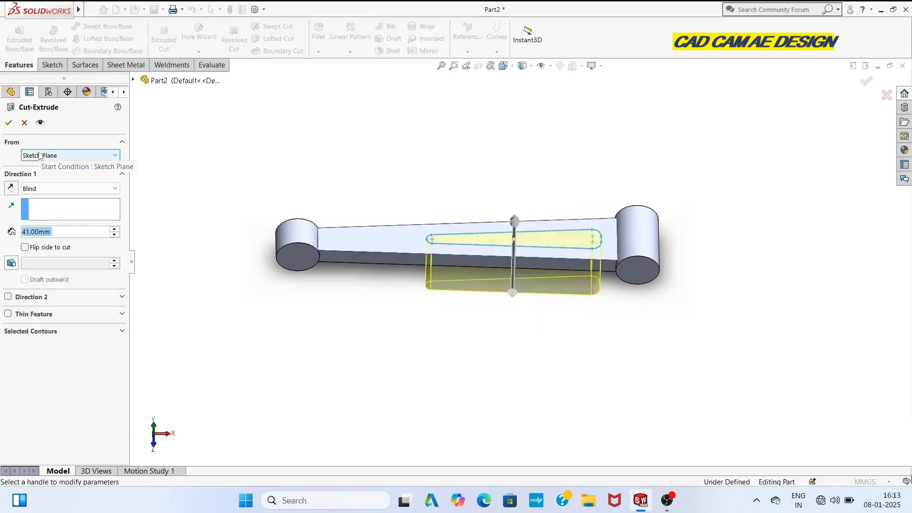
left_click(9, 123)
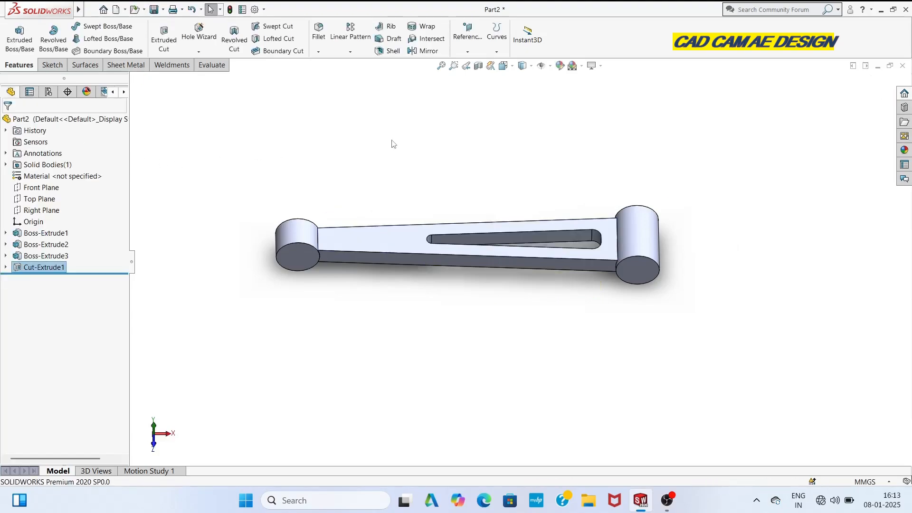
Step: Start a new sketch on the shorter boss's flat end face and orient the view normal to it
left_click(290, 255)
left_click(331, 229)
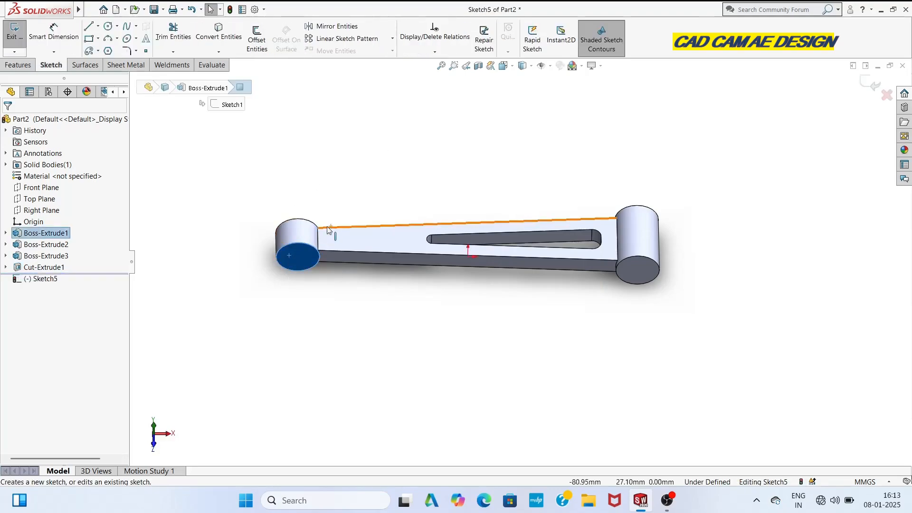
left_click(513, 69)
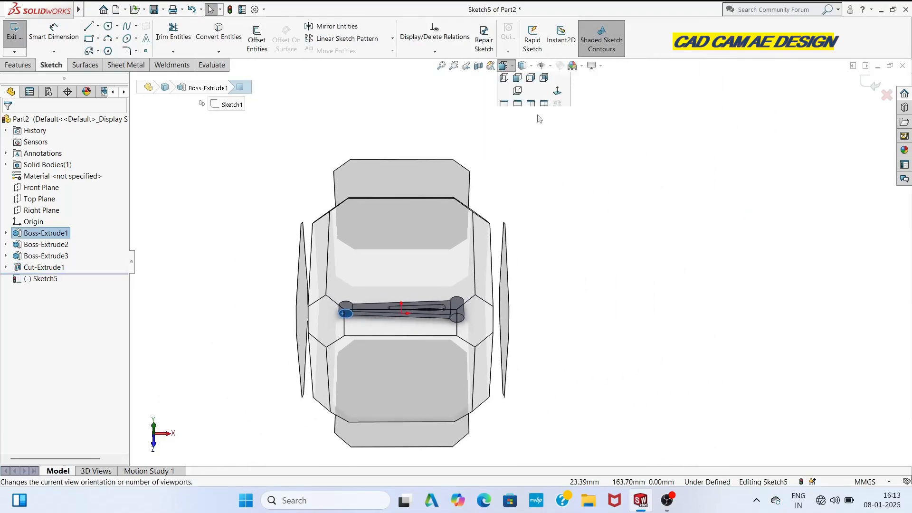
left_click(555, 123)
key("Escape")
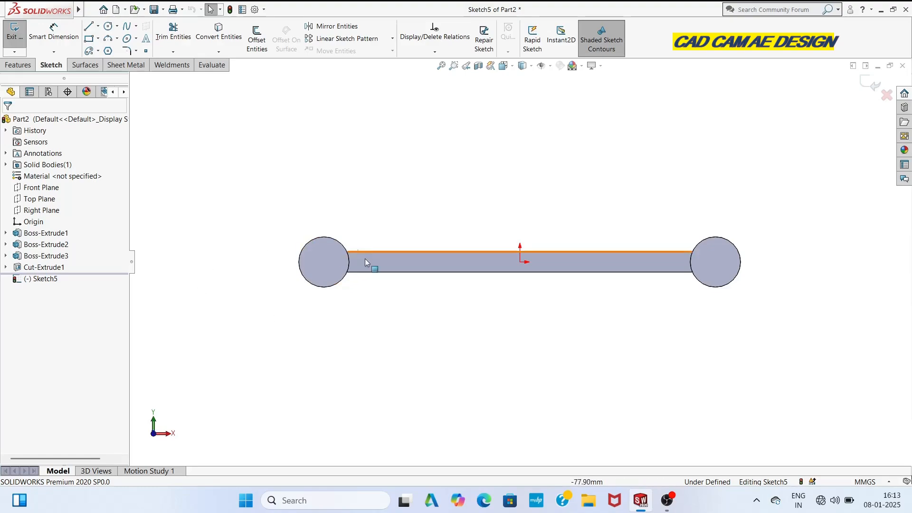
Step: Sketch two 15 mm diameter circles, one centred on each boss's circular end face
scroll(365, 261, "down", 1)
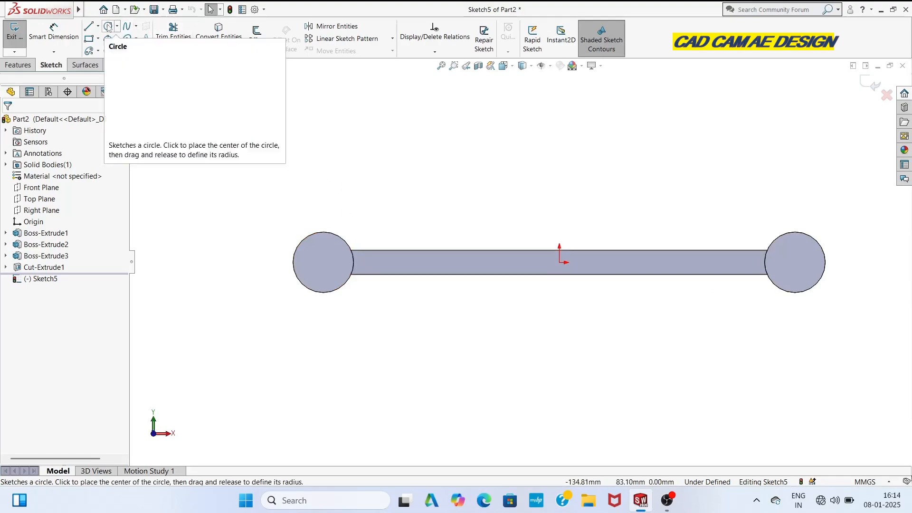
left_click(109, 27)
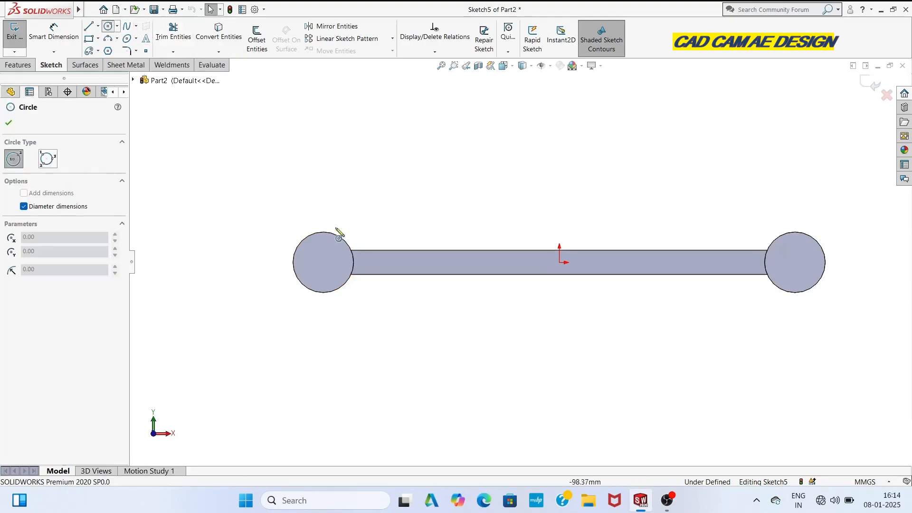
left_click(323, 262)
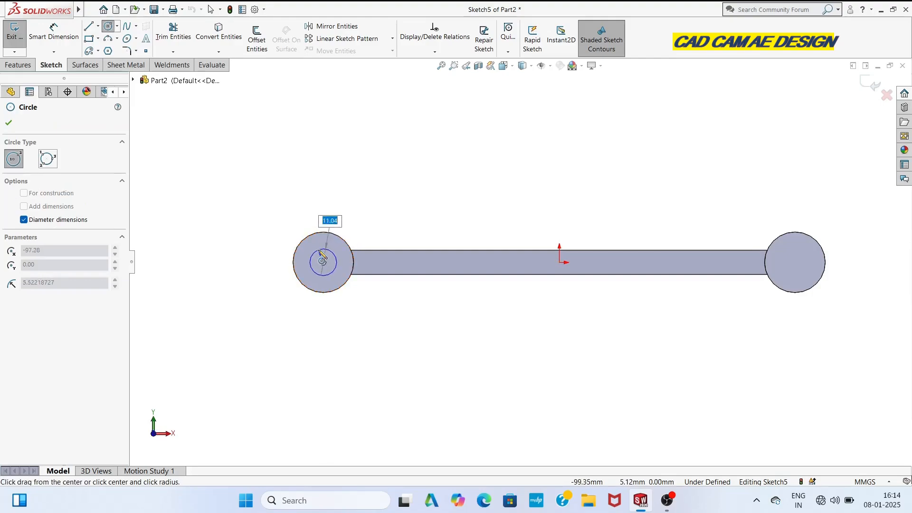
type("15")
key("Return")
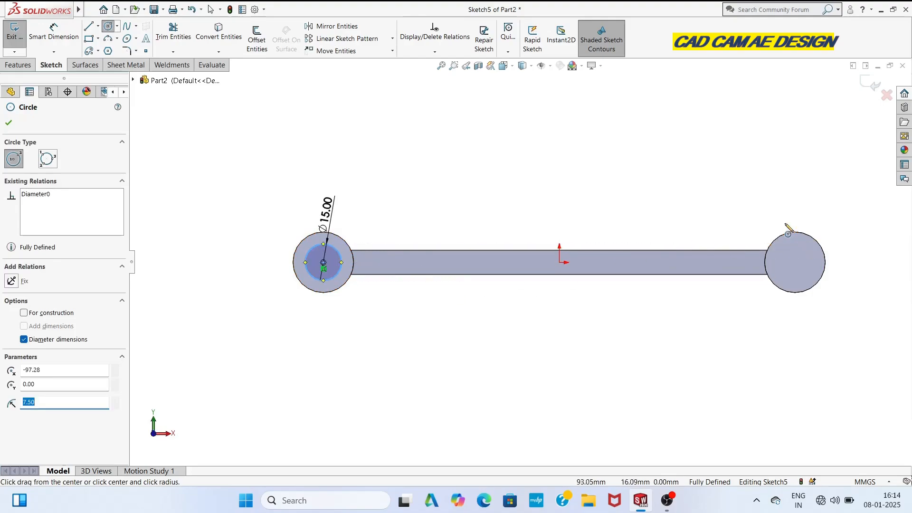
left_click(795, 263)
type("15")
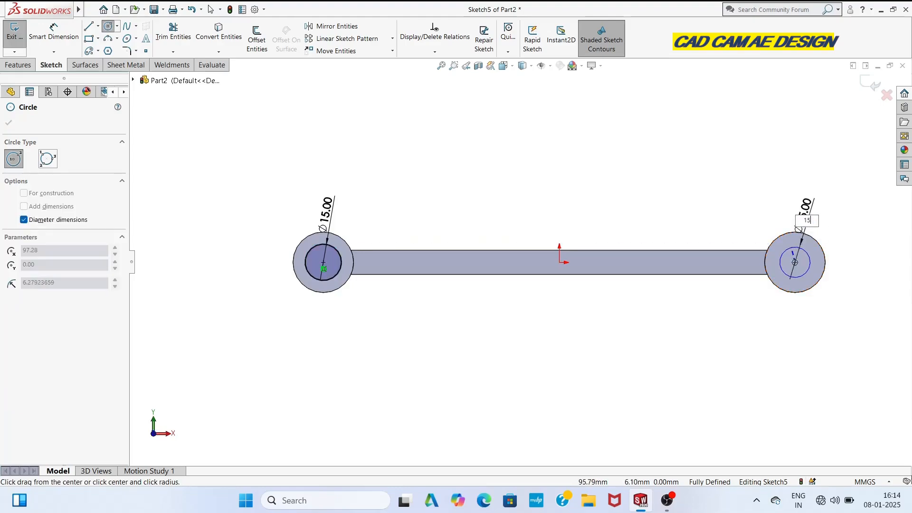
key("Return")
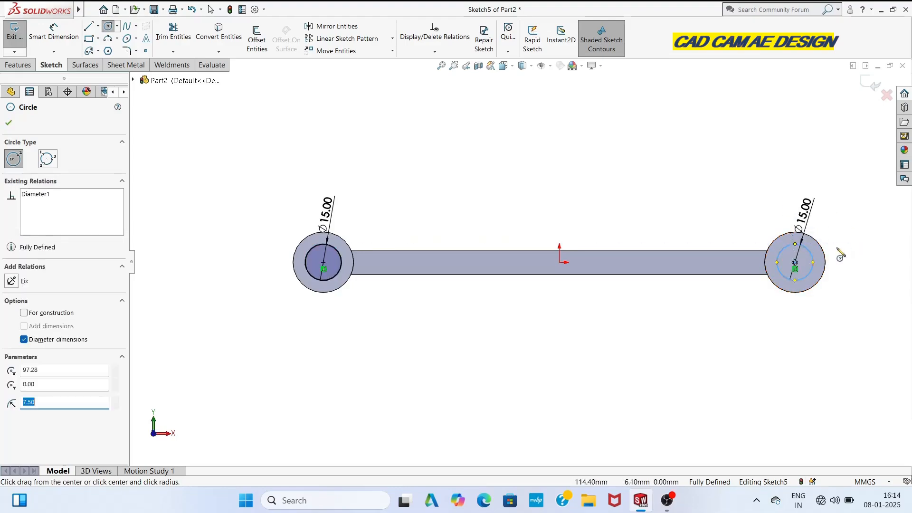
key("Escape")
Step: Exit the sketch and cut the two circles with a 41 mm blind Extruded Cut
key("f")
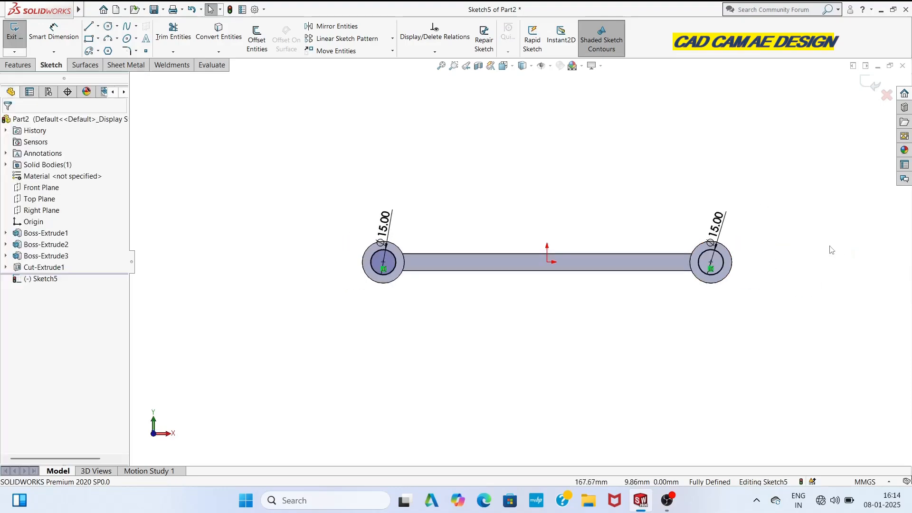
left_click(869, 83)
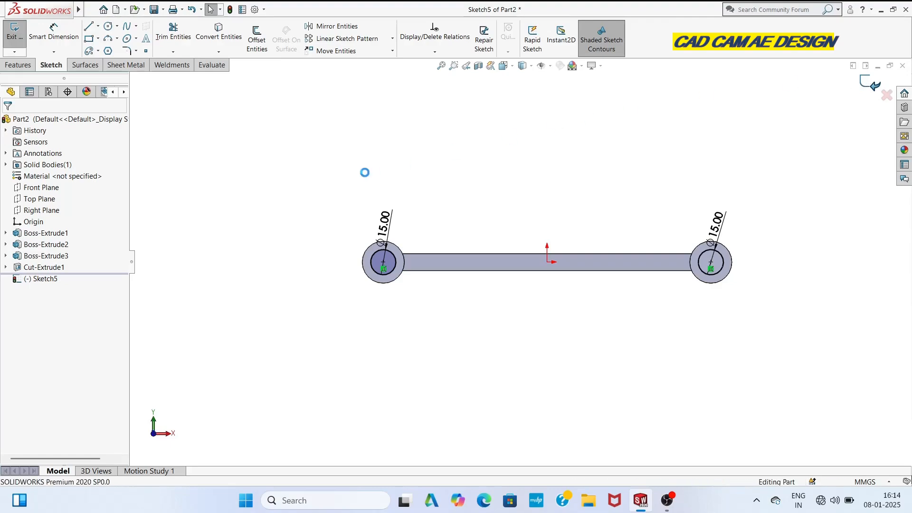
left_click(164, 39)
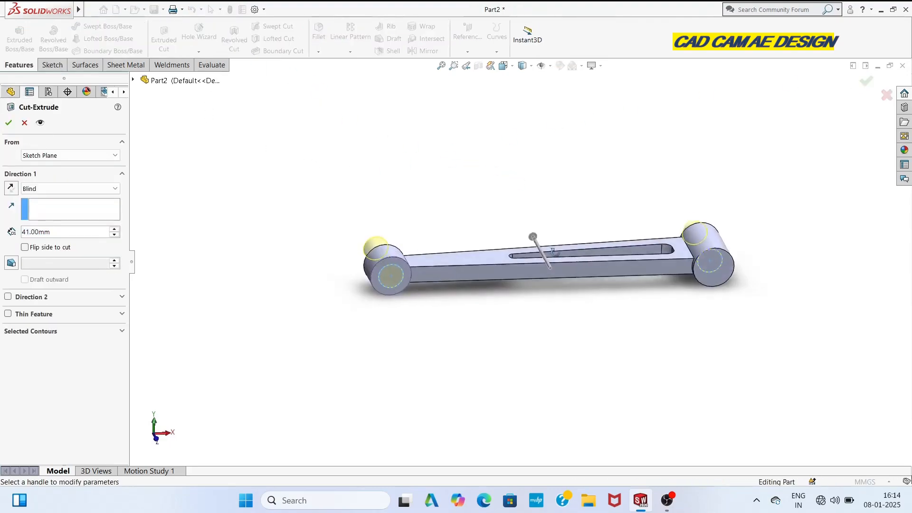
left_click(9, 122)
Step: Start a new sketch on the solid end face of the longer boss and orient the view normal to it
middle_click_drag(557, 354, 617, 255)
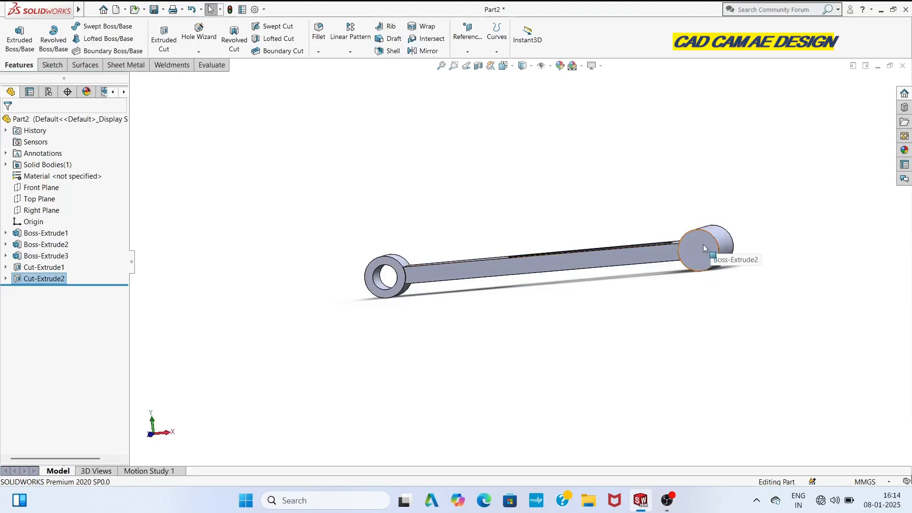
middle_click_drag(750, 241, 748, 311)
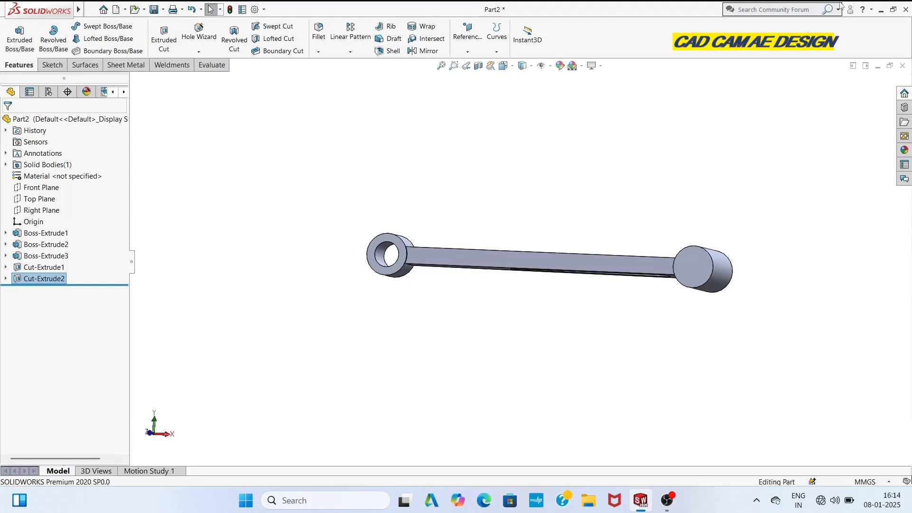
left_click(700, 269)
left_click(749, 246)
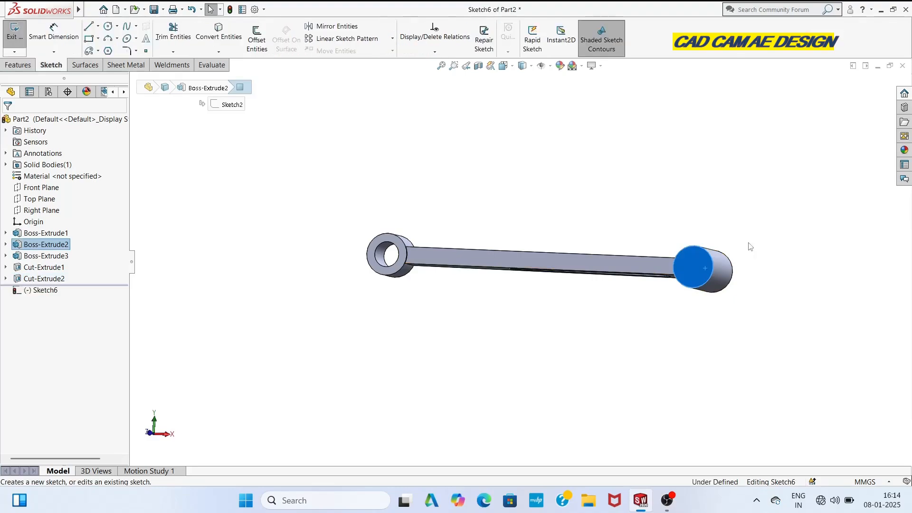
left_click(504, 65)
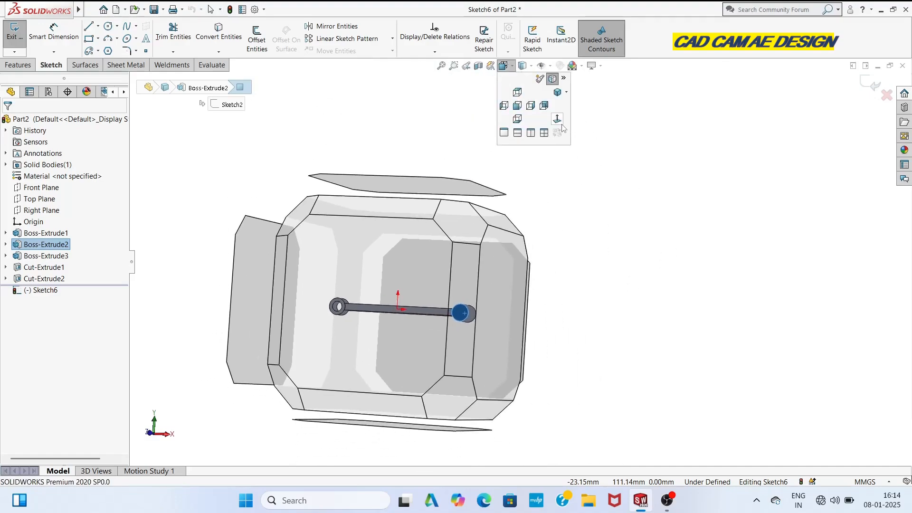
left_click(558, 120)
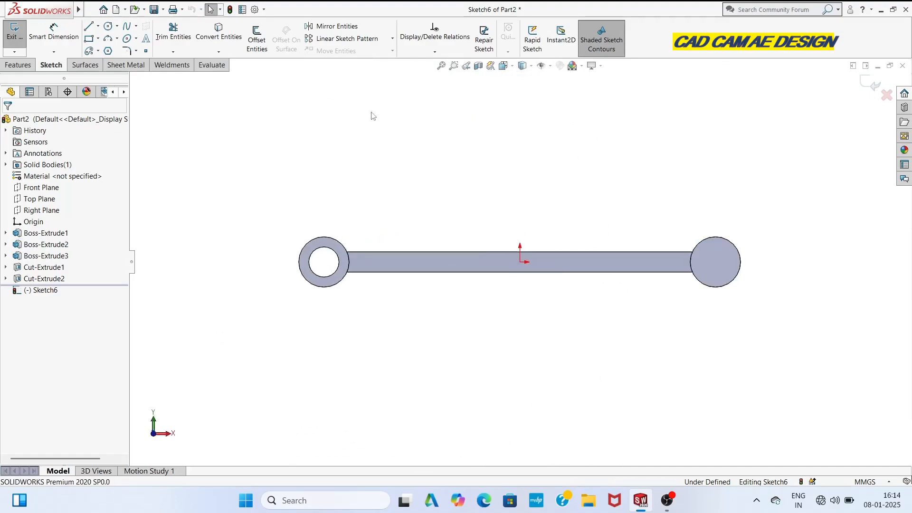
Step: Sketch a 15 mm diameter circle centred on the longer boss's end face
left_click(108, 26)
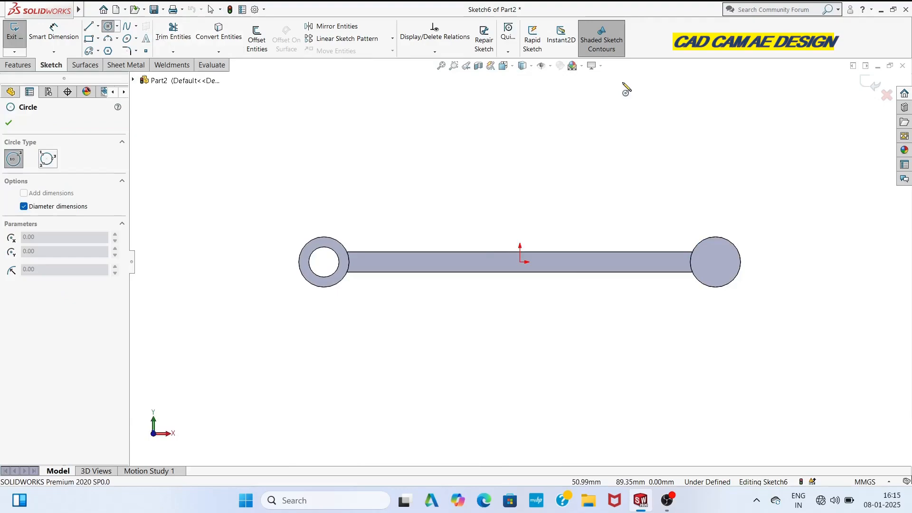
left_click(716, 263)
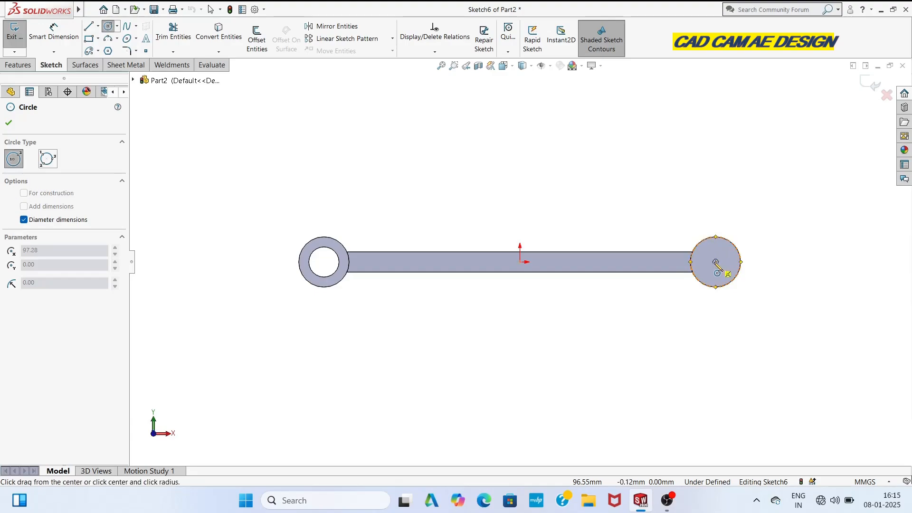
type("15")
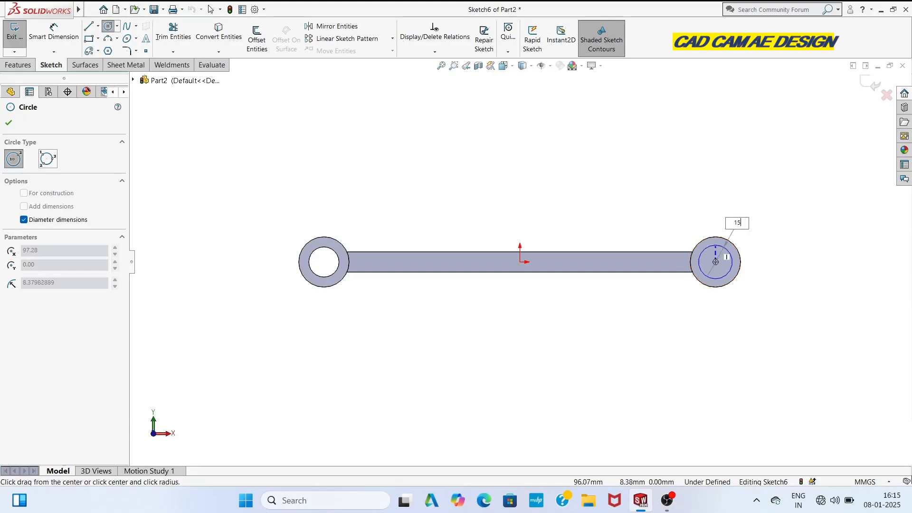
key("Return")
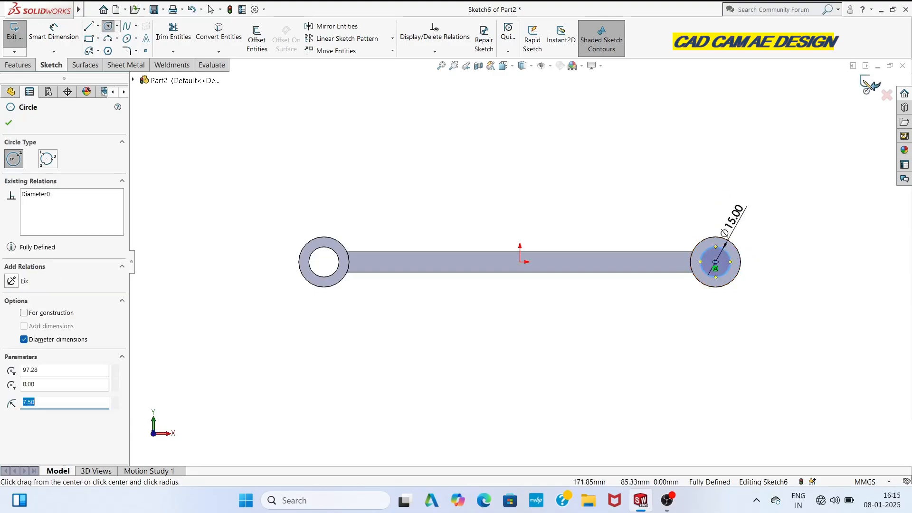
Step: Exit the sketch and cut the circle through the longer boss with a 41 mm blind Extruded Cut
left_click(864, 82)
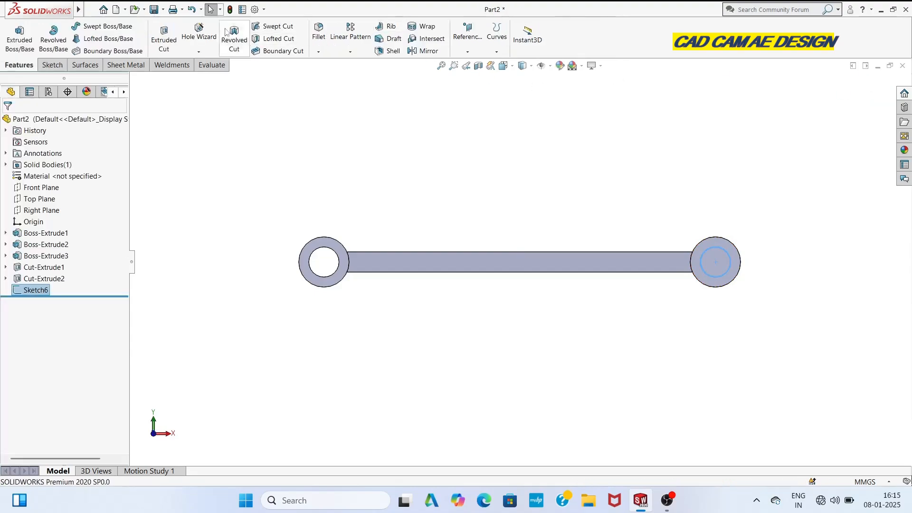
left_click(167, 39)
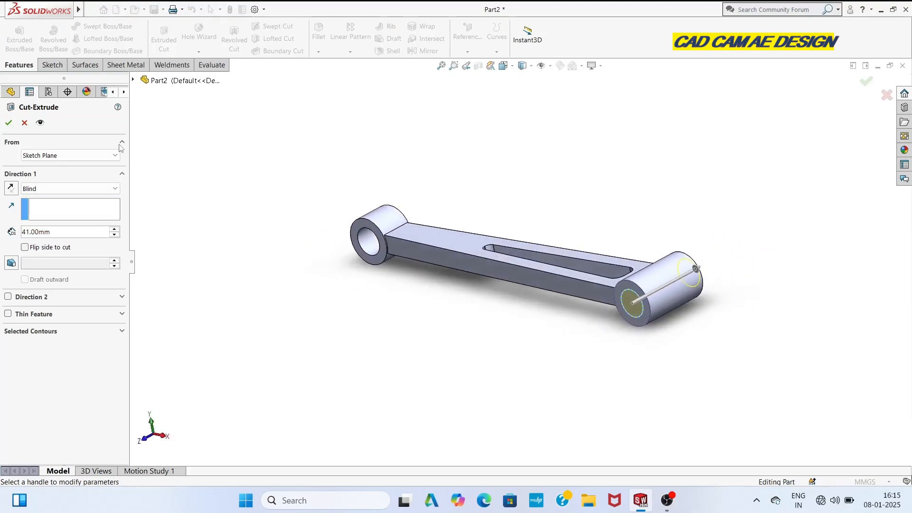
left_click(8, 122)
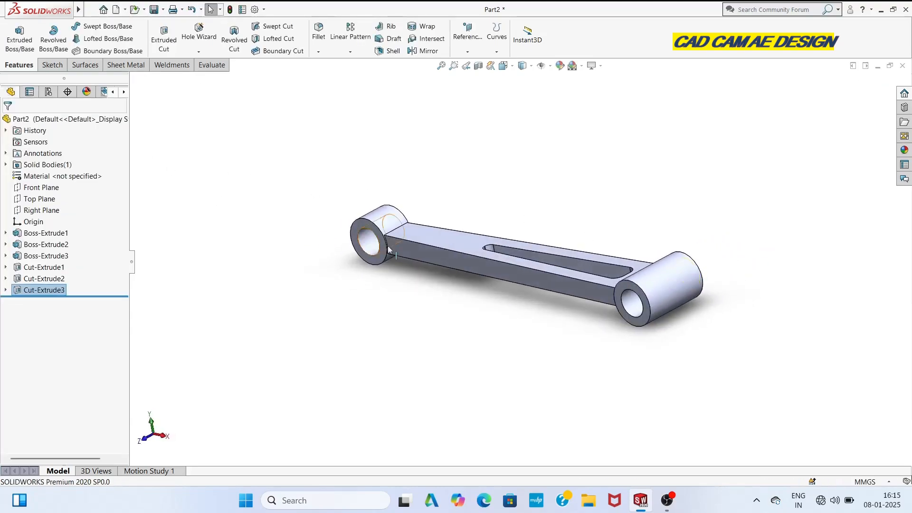
middle_click_drag(404, 296, 444, 326)
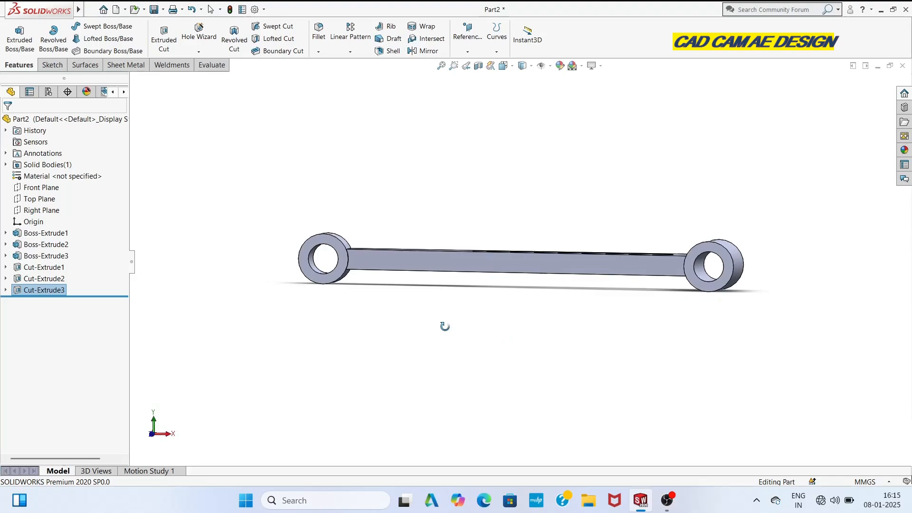